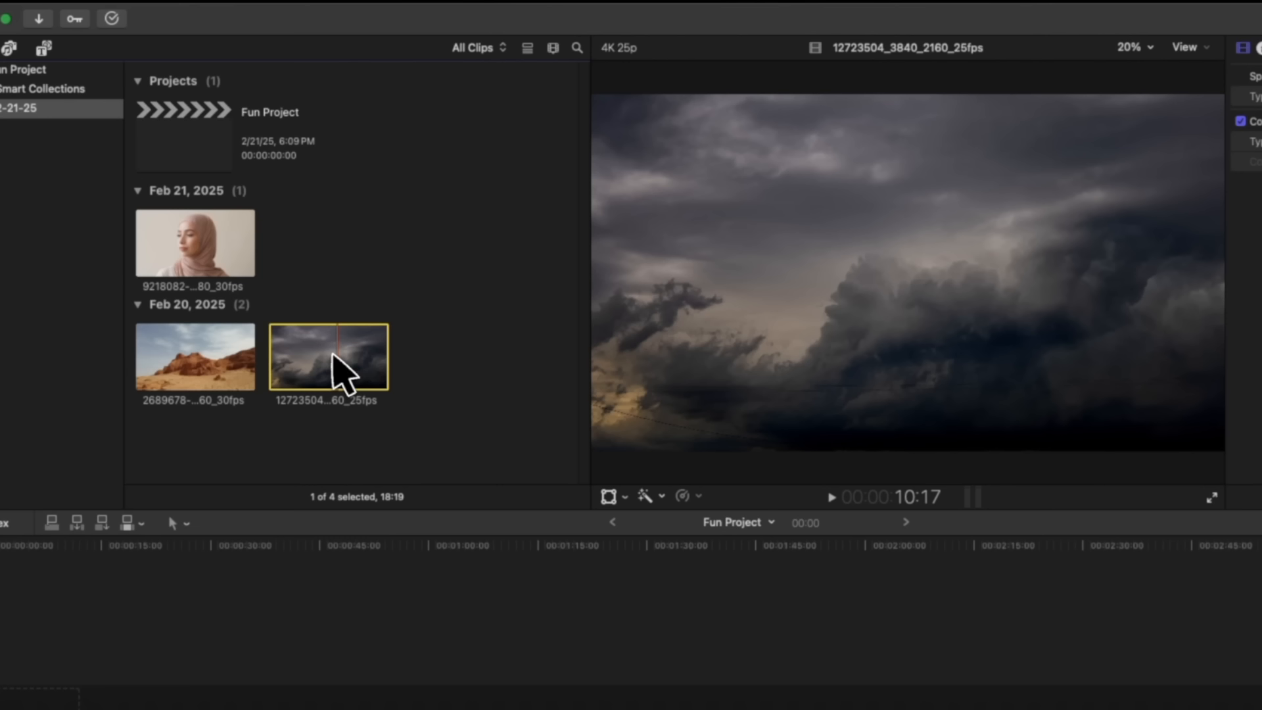
# - Preview the desert, portrait and storm-cloud clips in the browser
pyautogui.click(200, 355)
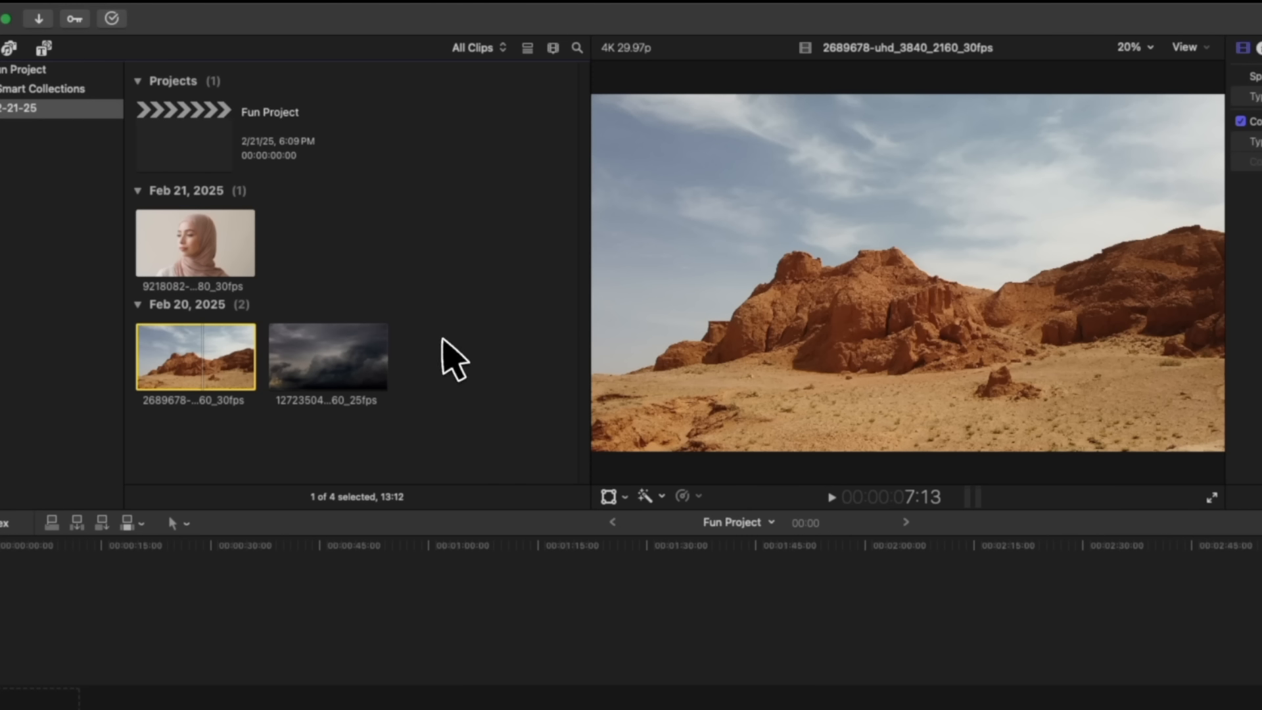
pyautogui.click(169, 240)
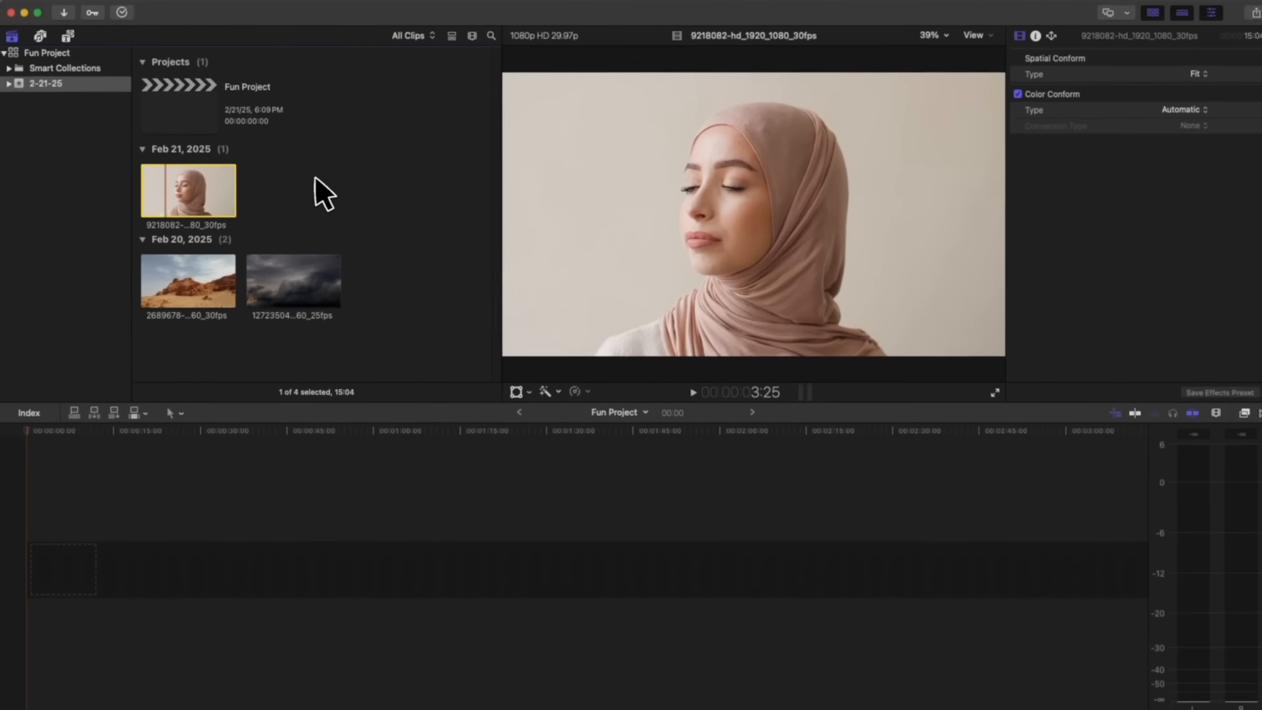
pyautogui.click(326, 358)
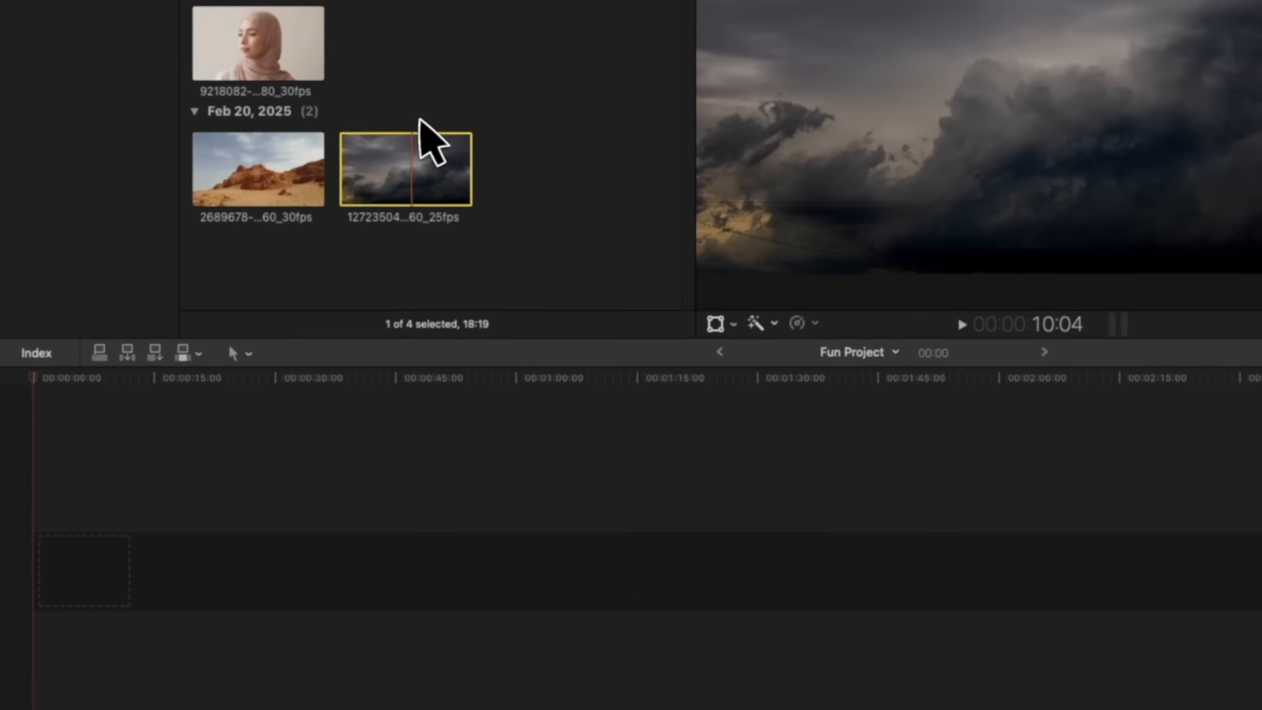
# - Append the storm-cloud clip to the empty Fun Project timeline
pyautogui.click(307, 228)
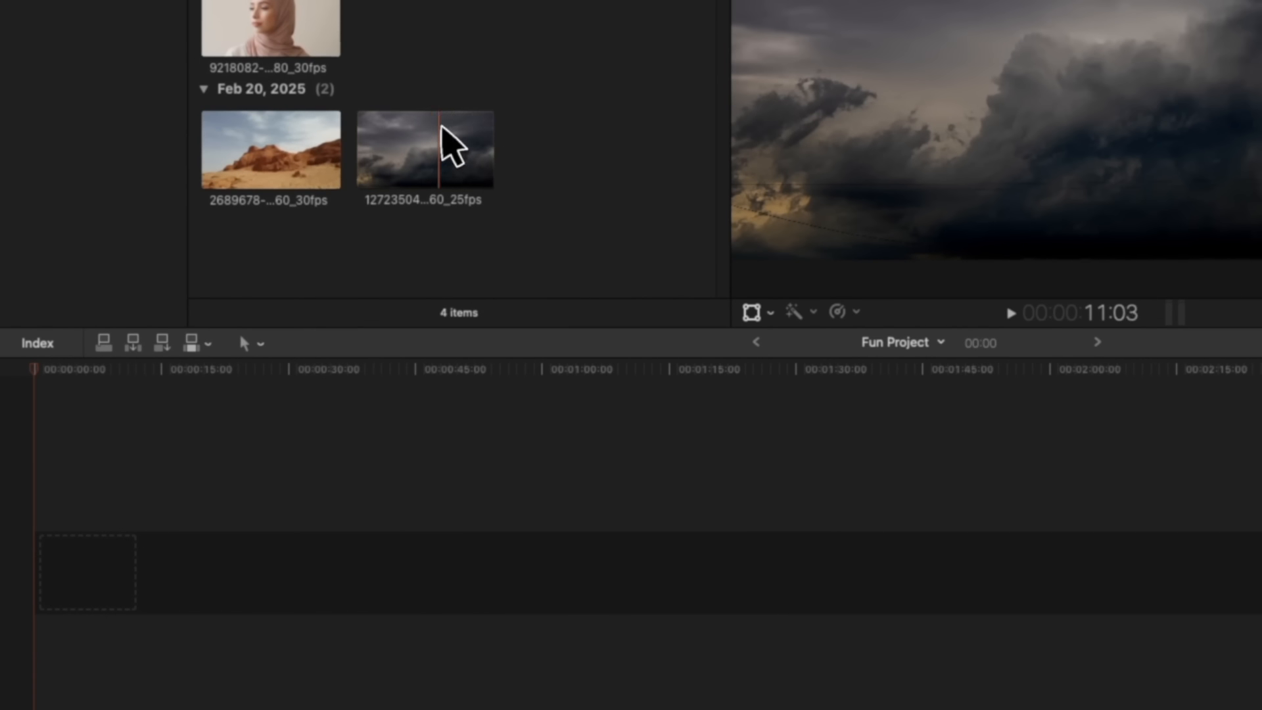
pyautogui.click(441, 127)
pyautogui.press('e')
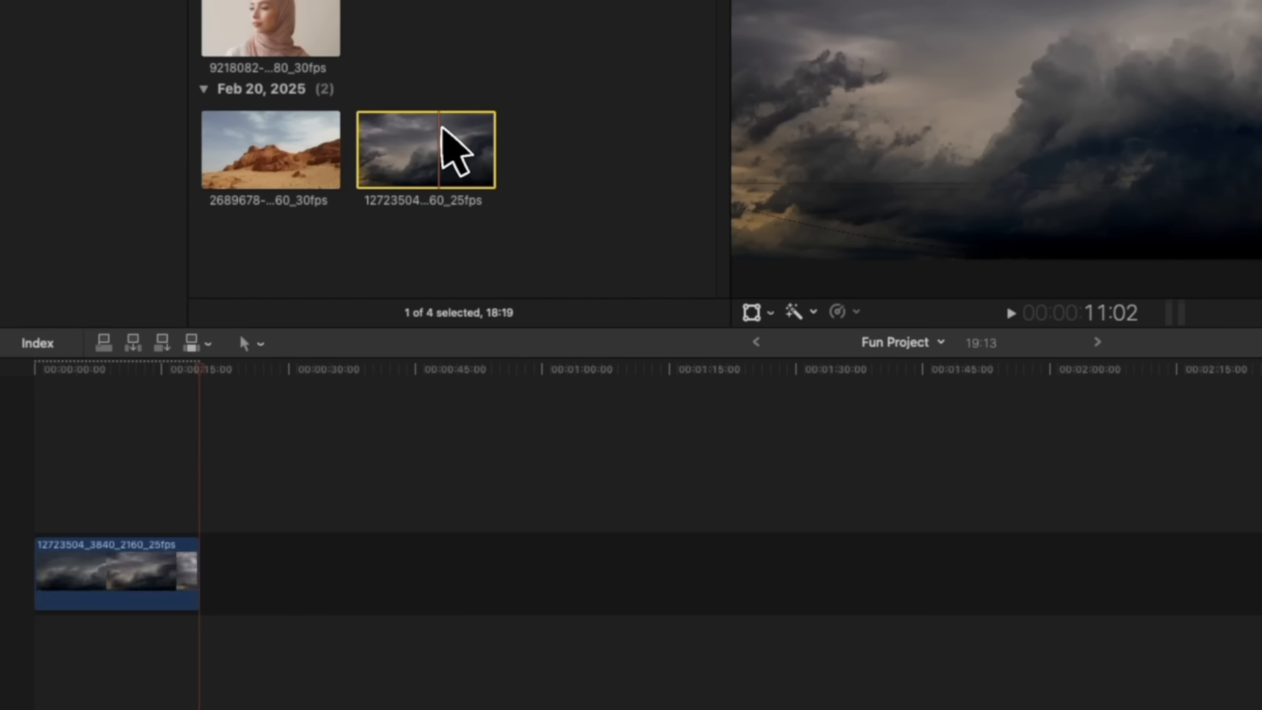
# - Connect the desert clip above the storm-cloud clip at the start of the timeline
pyautogui.click(271, 138)
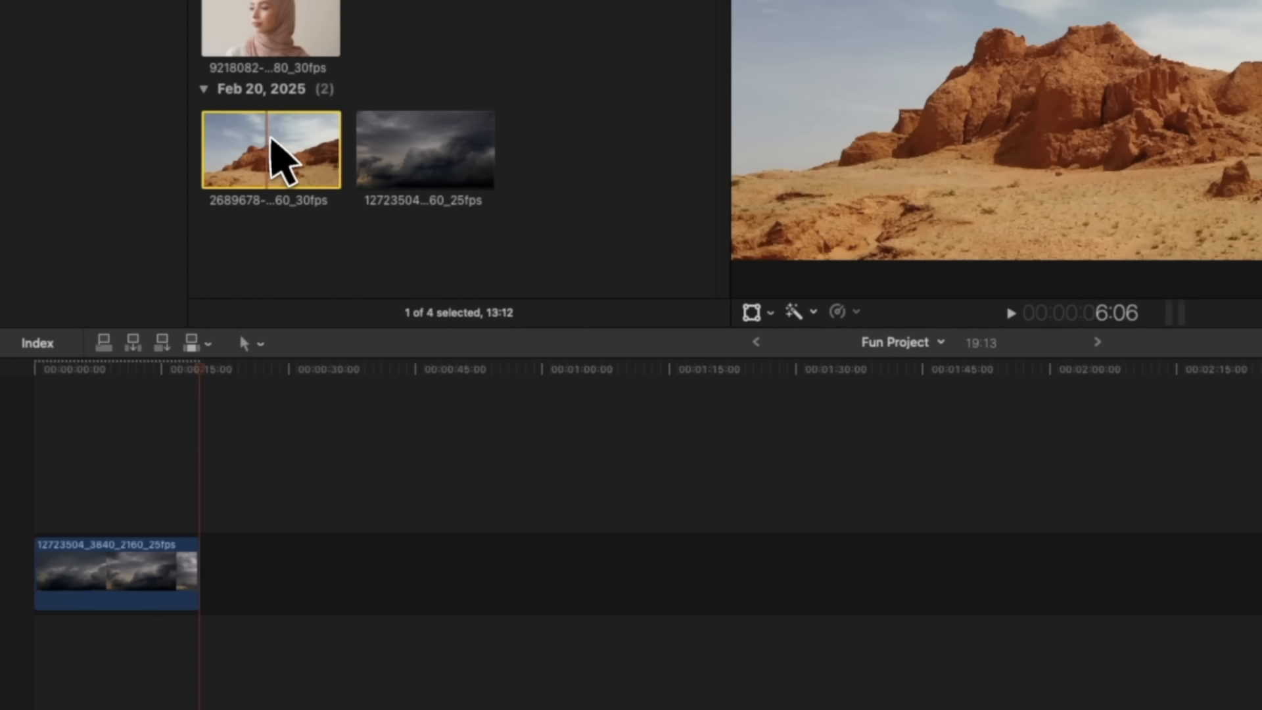
pyautogui.click(3, 363)
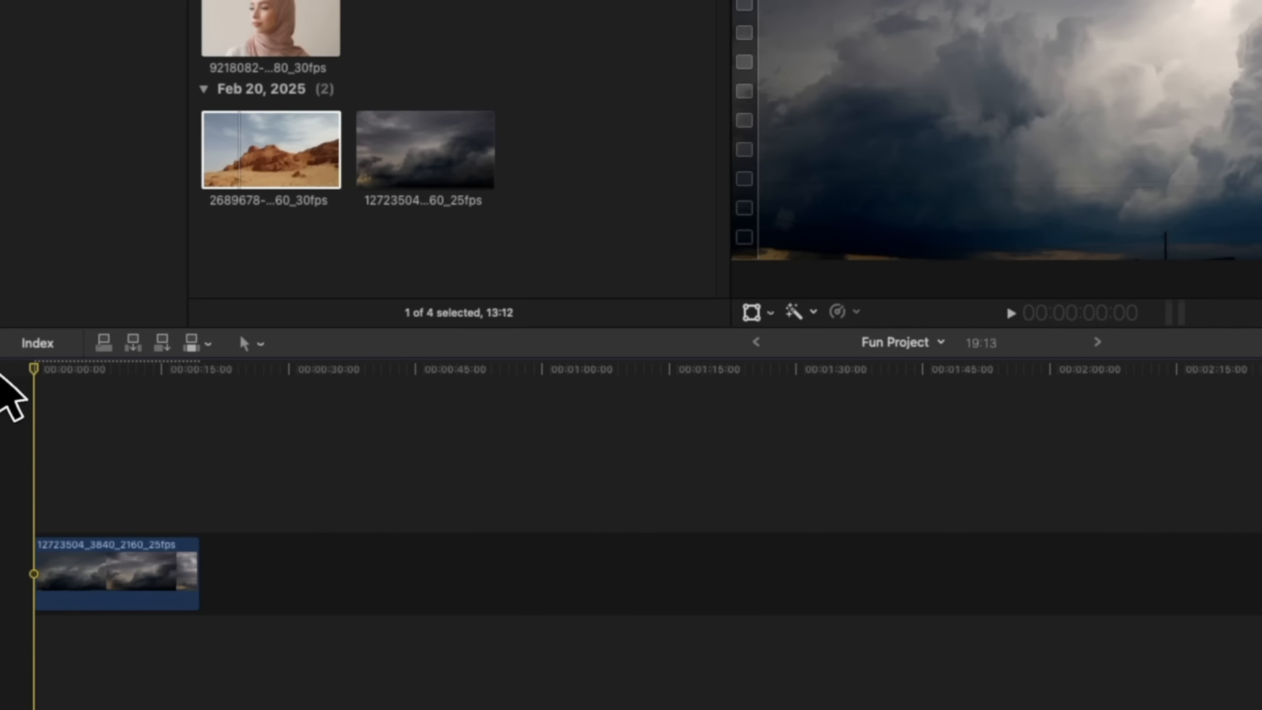
pyautogui.click(292, 144)
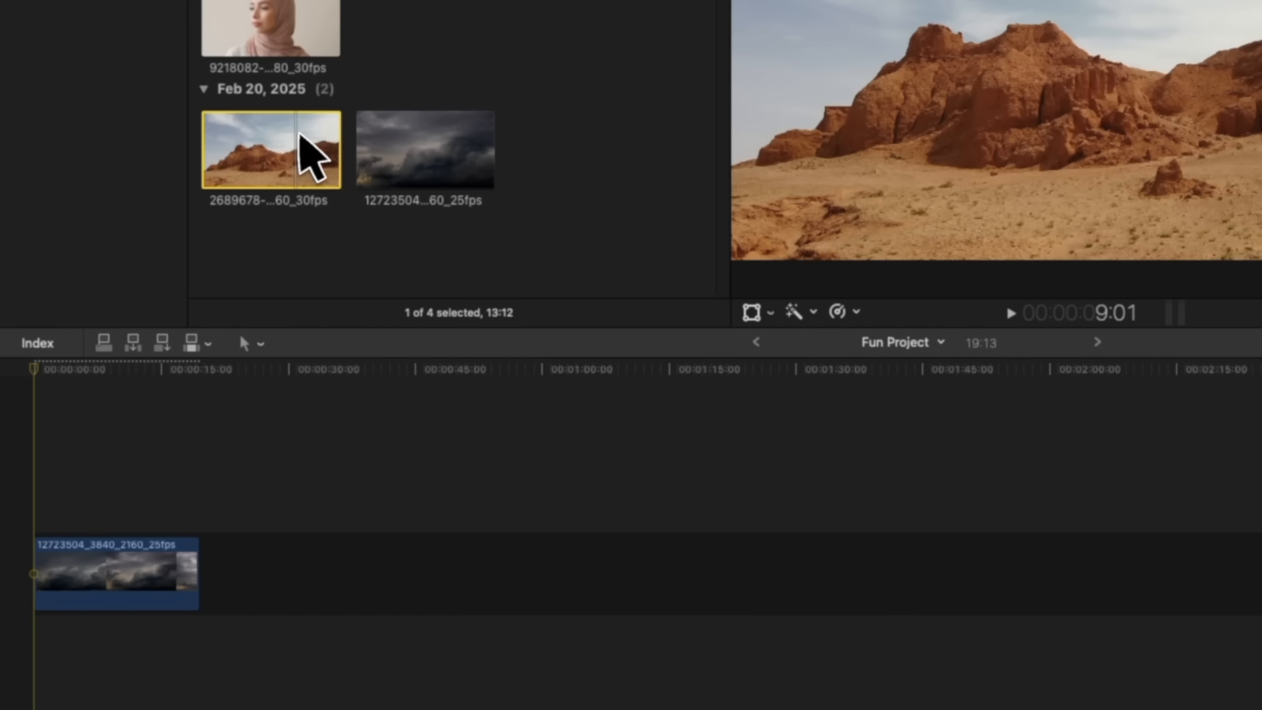
pyautogui.press('q')
pyautogui.click(2, 375)
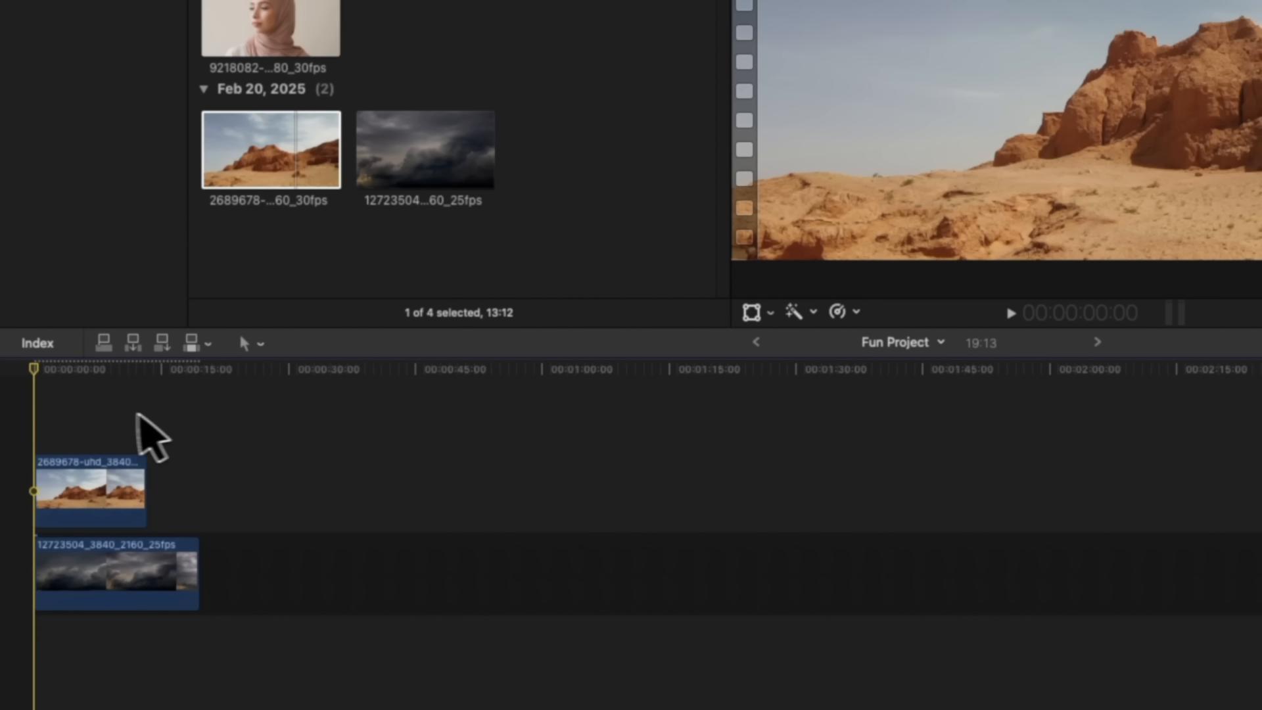
pyautogui.moveTo(46, 372)
pyautogui.mouseDown()
pyautogui.moveTo(149, 372)
pyautogui.moveTo(230, 391)
pyautogui.moveTo(16, 383)
pyautogui.moveTo(199, 384)
pyautogui.moveTo(33, 383)
pyautogui.mouseUp()
# - Trim the end of the storm-cloud clip to match the end of the desert clip, and return the playhead to the start
pyautogui.click(104, 502)
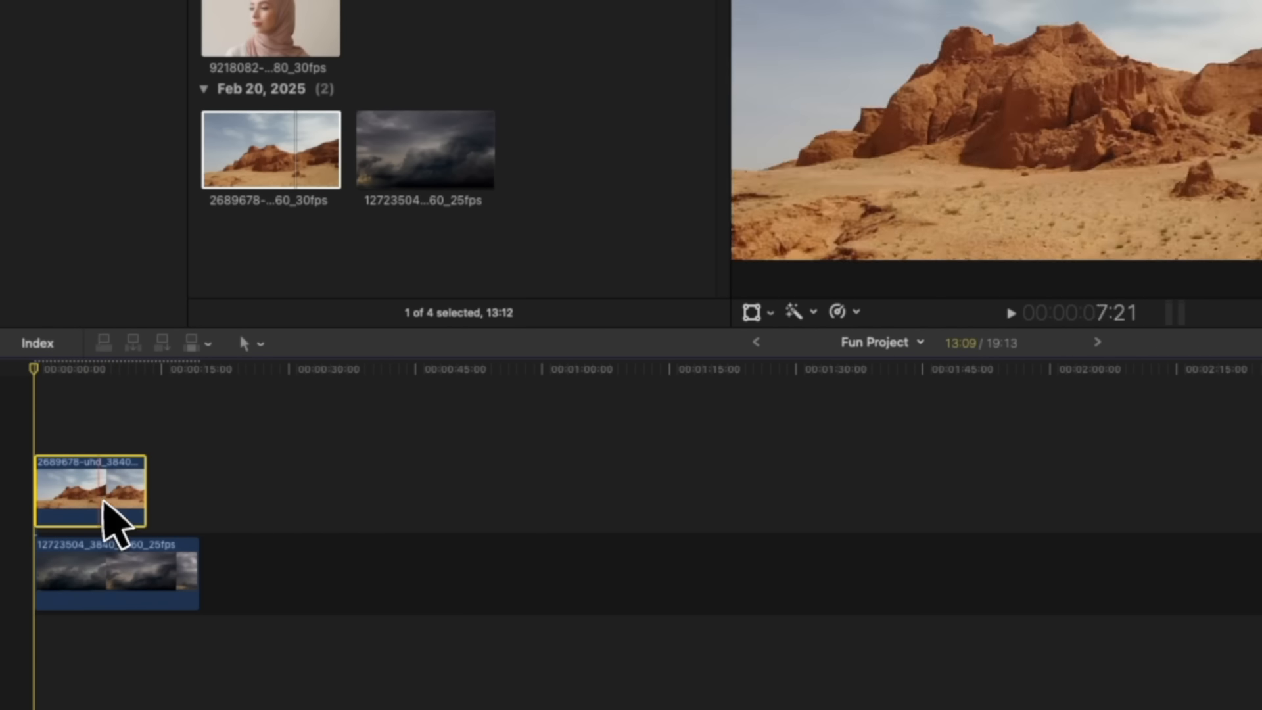
pyautogui.click(90, 607)
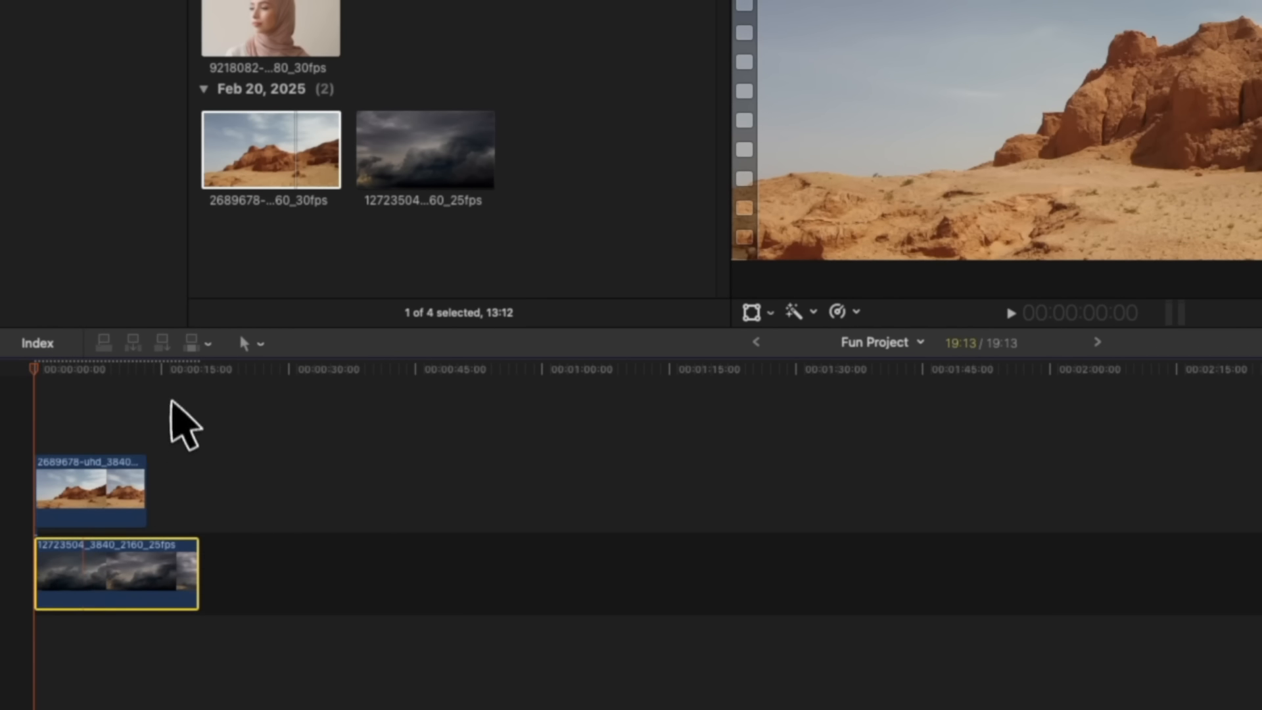
pyautogui.click(154, 372)
pyautogui.moveTo(155, 372)
pyautogui.mouseDown()
pyautogui.moveTo(135, 368)
pyautogui.moveTo(146, 368)
pyautogui.mouseUp()
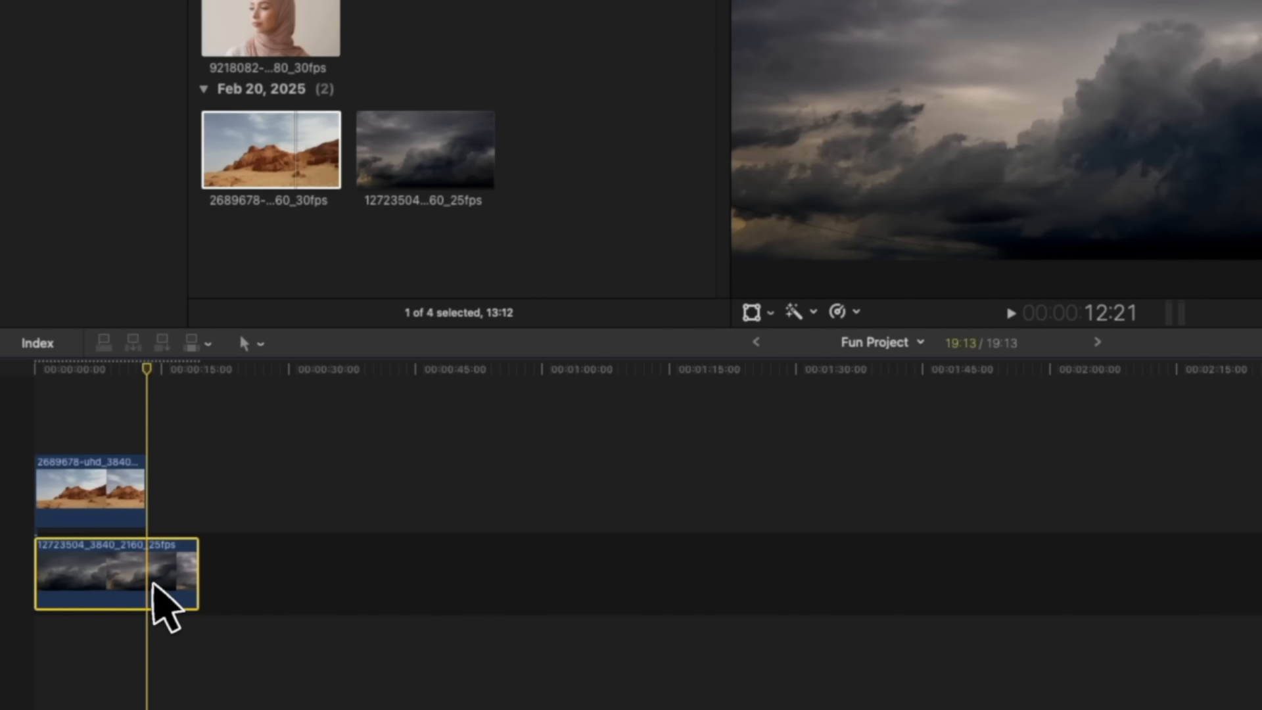
pyautogui.hotkey('alt', ']')
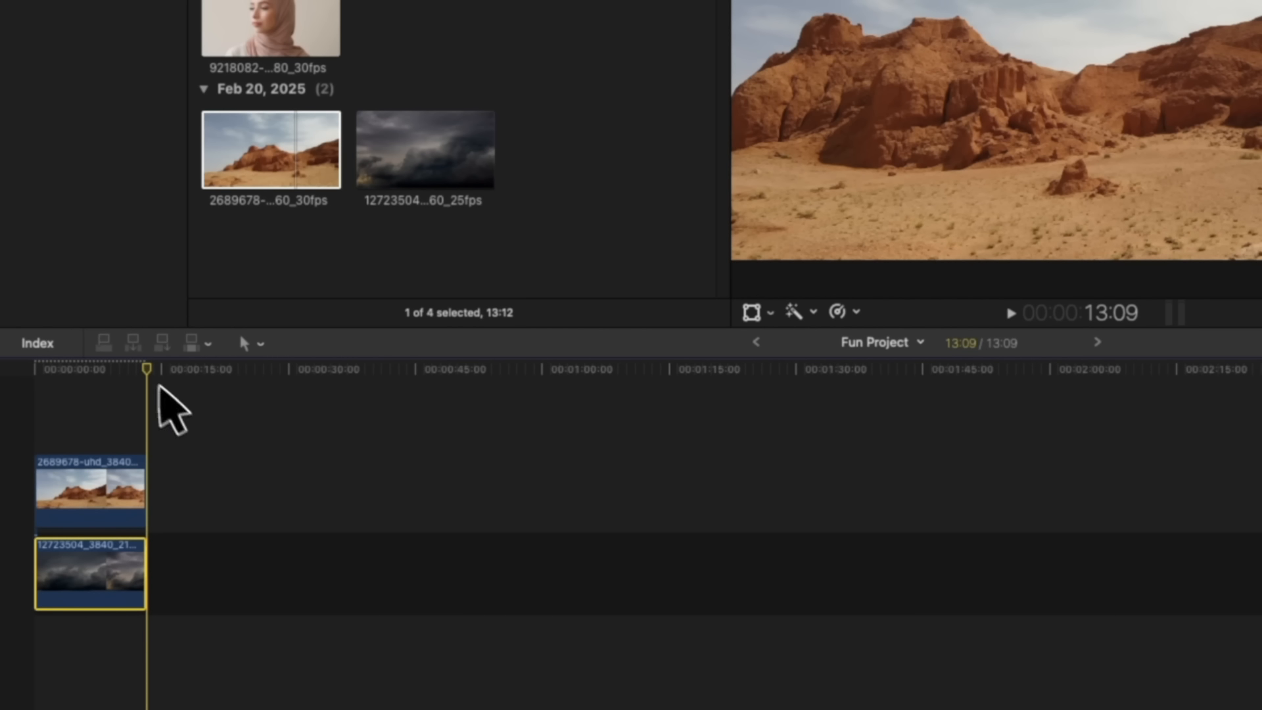
pyautogui.moveTo(152, 378); pyautogui.dragTo(21, 370)
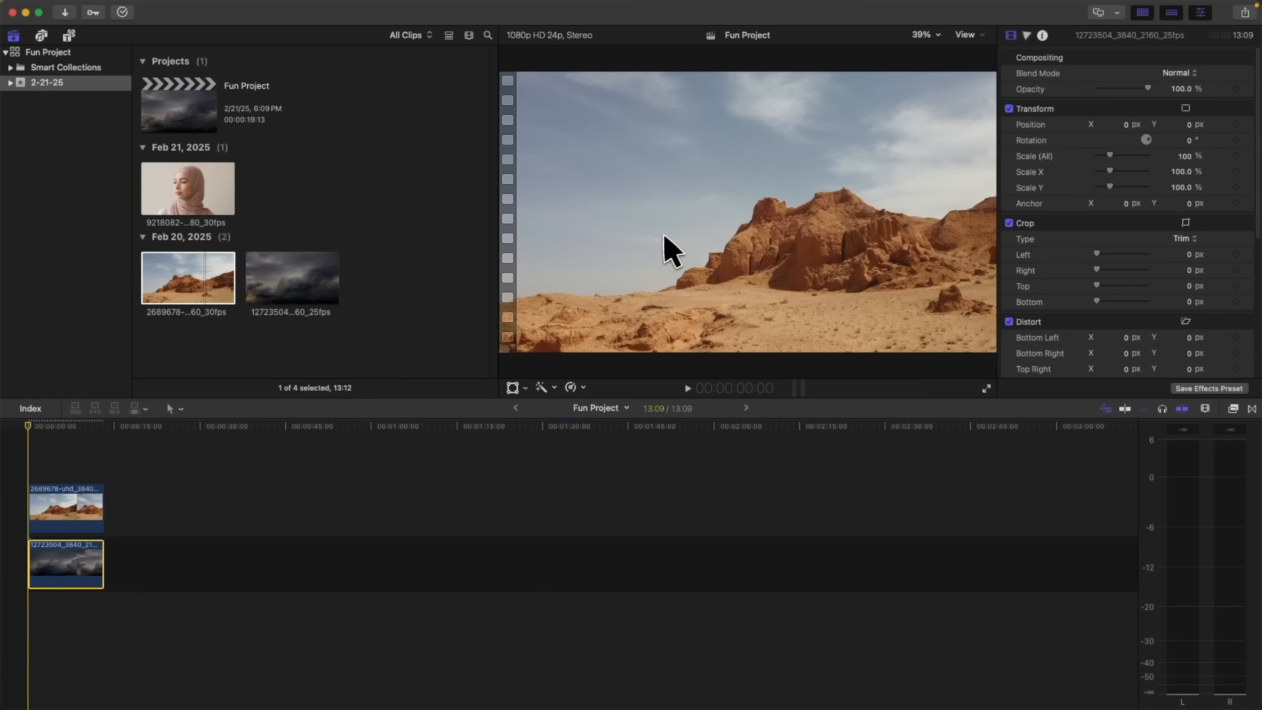
# - Add a Magnetic Mask covering the sky in the desert clip, analyze it through the clip and finish the mask editing
pyautogui.click(73, 506)
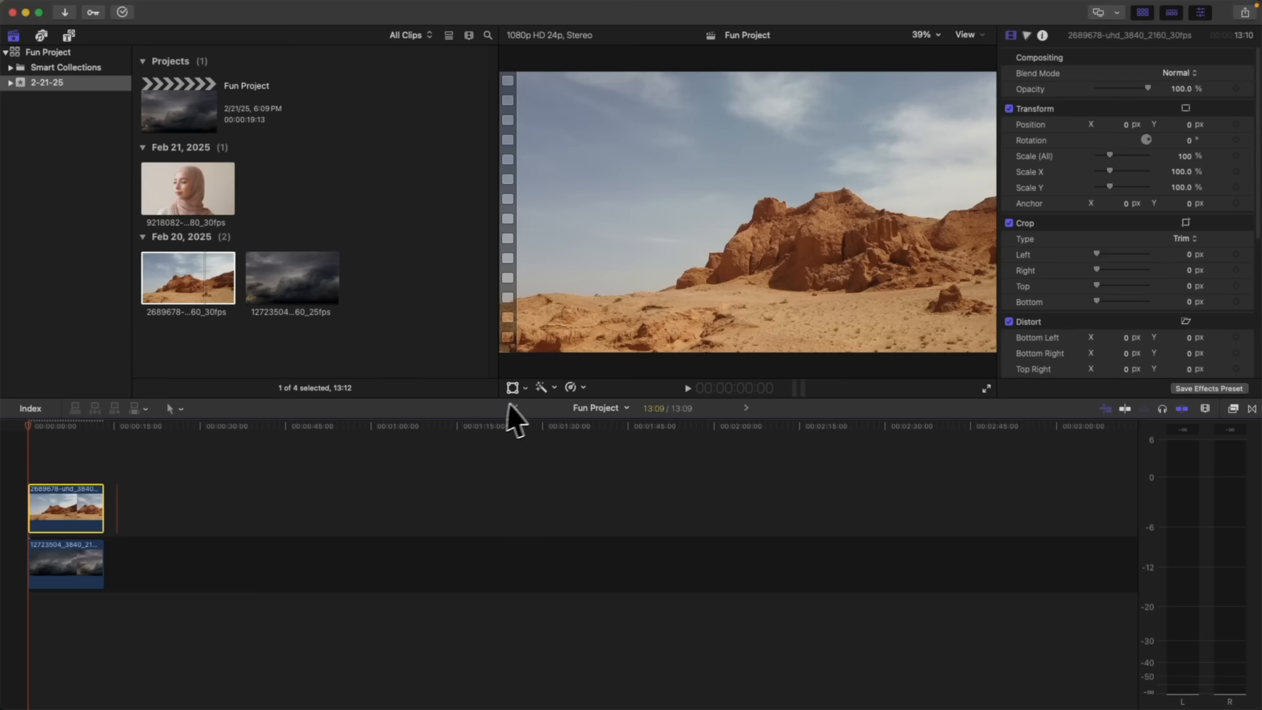
pyautogui.click(554, 387)
pyautogui.click(570, 478)
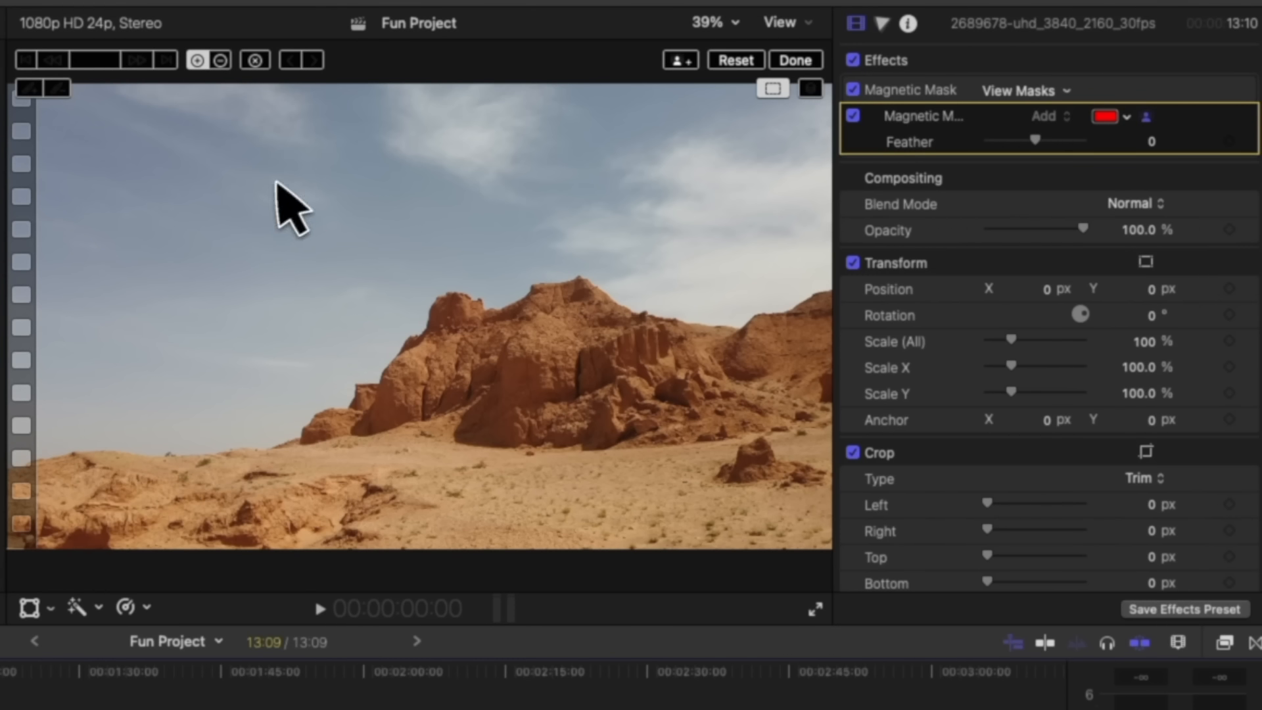
pyautogui.click(436, 188)
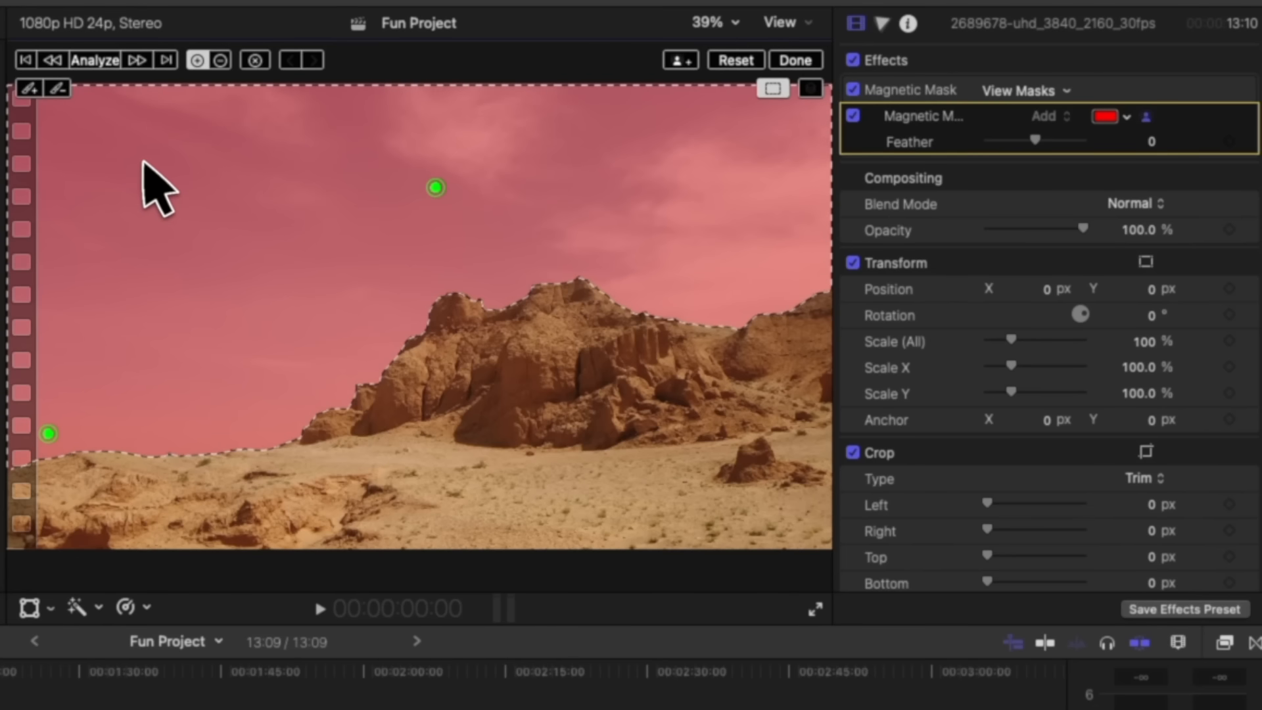
pyautogui.click(104, 63)
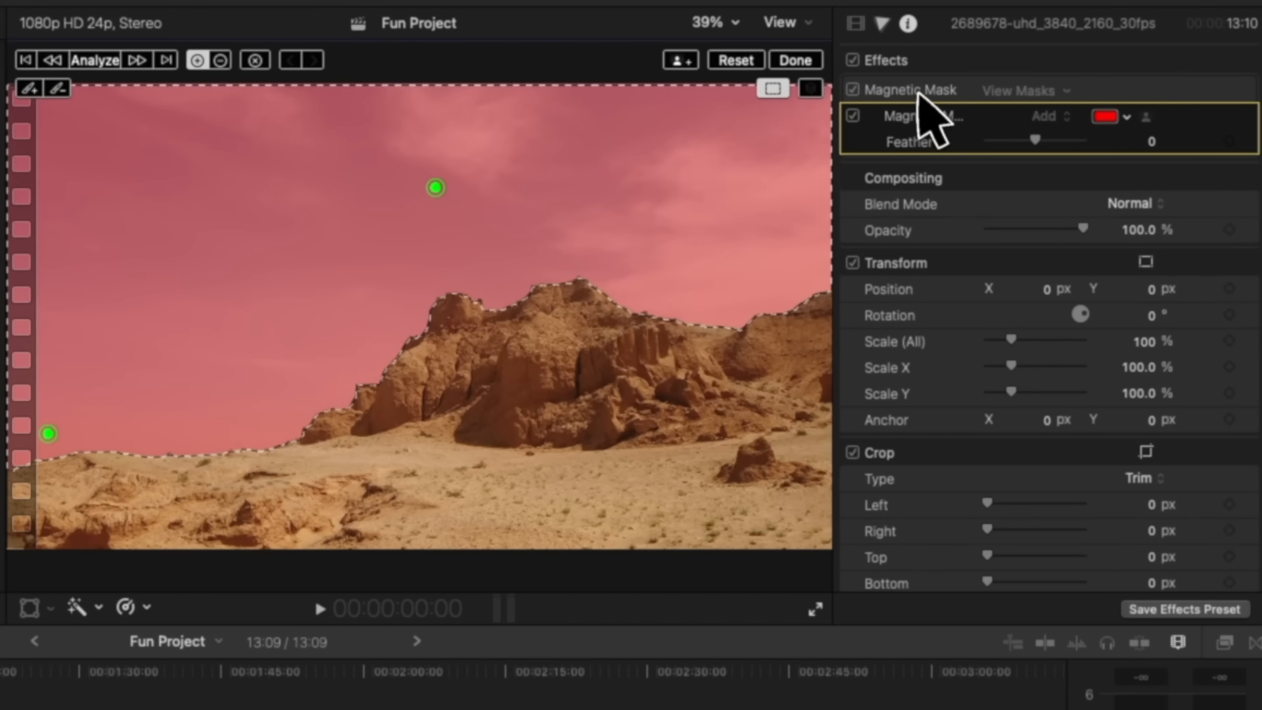
pyautogui.click(793, 61)
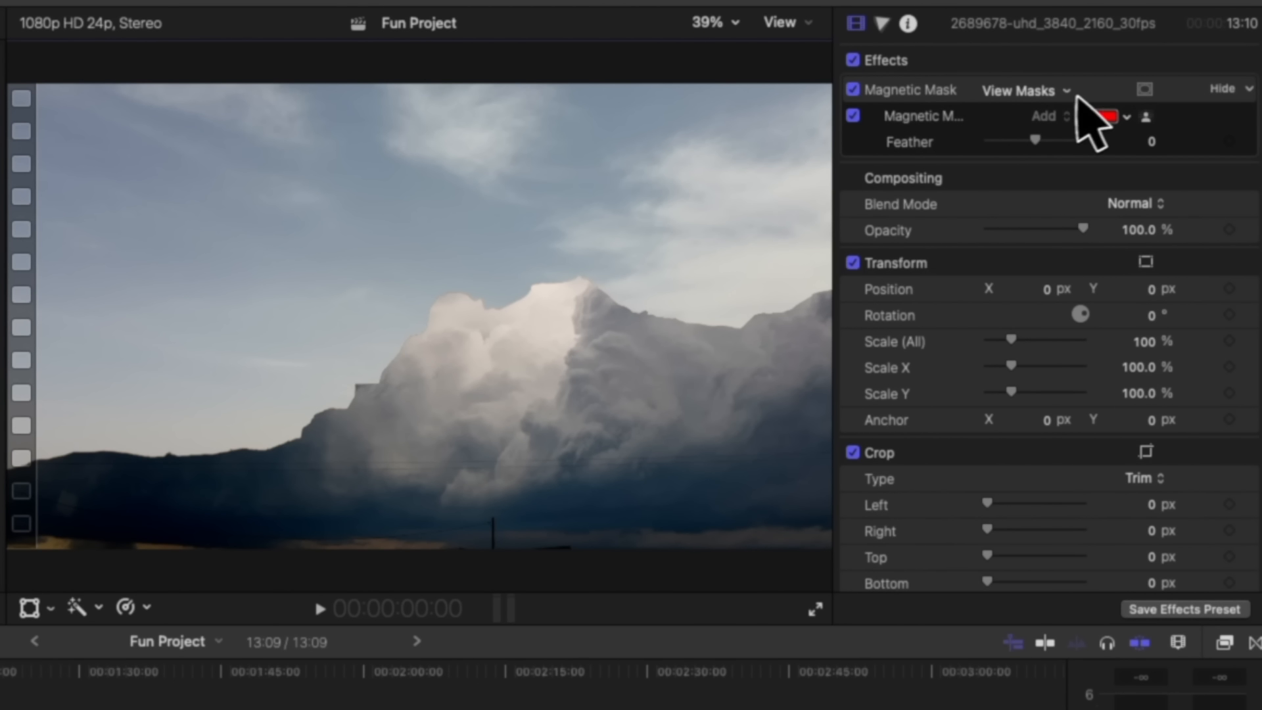
# - Invert the desert clip's Magnetic Mask and play the composite to check the replaced sky
pyautogui.click(1146, 90)
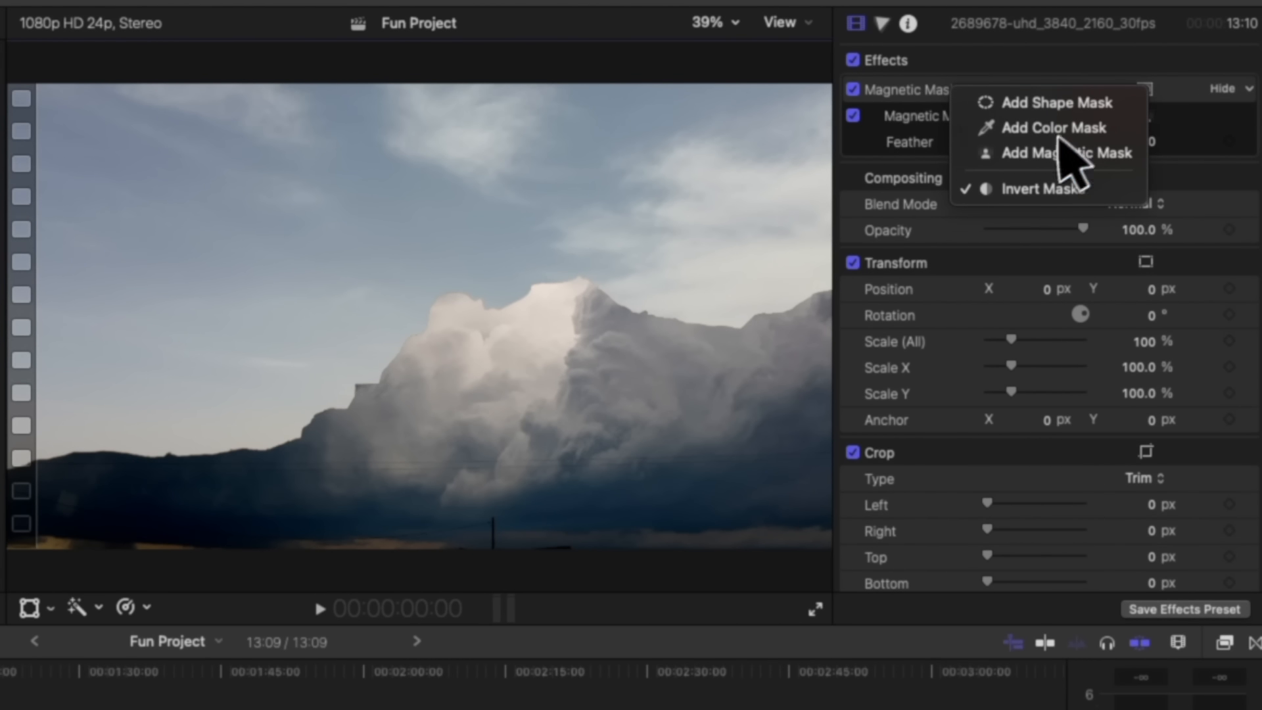
pyautogui.click(1034, 190)
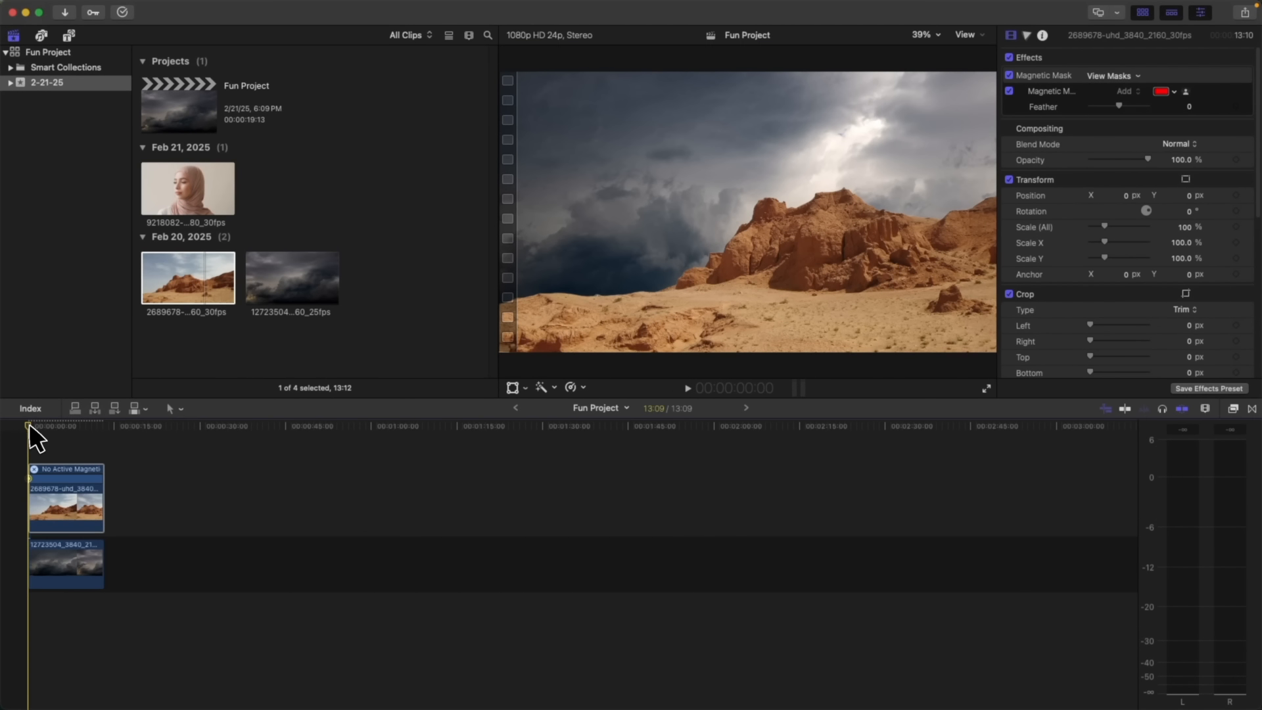
pyautogui.press('space')
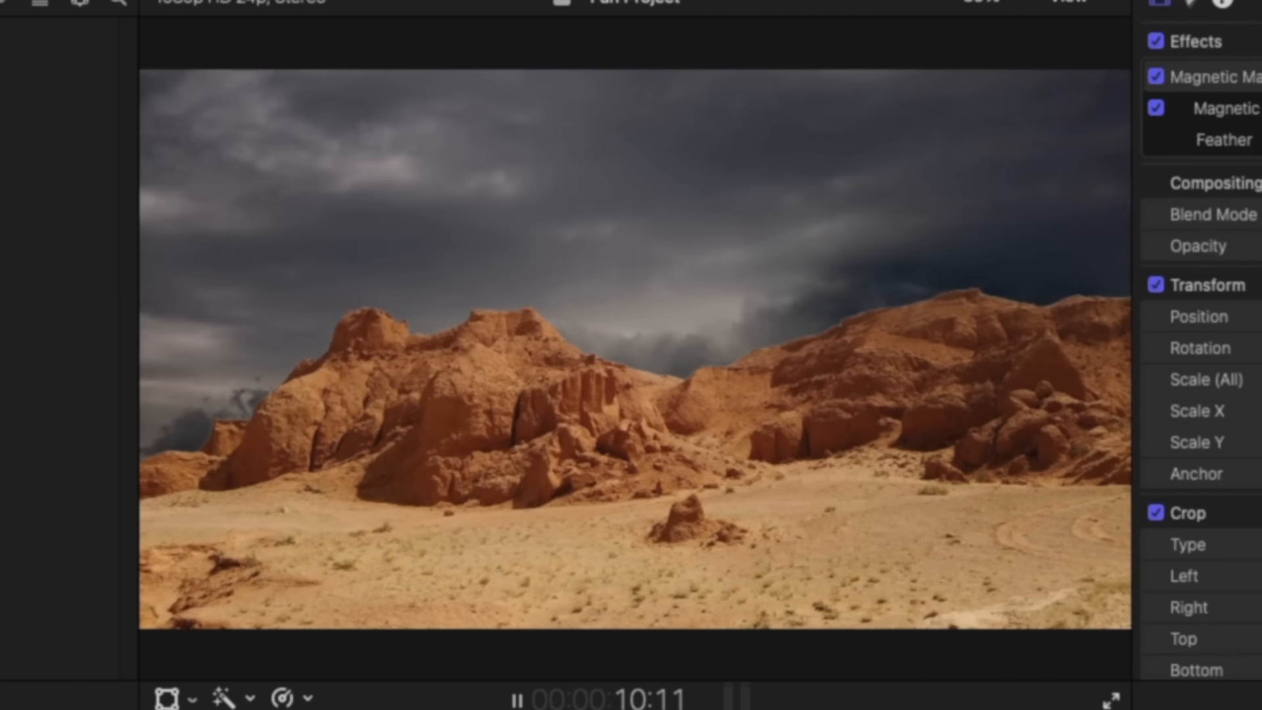
pyautogui.press('space')
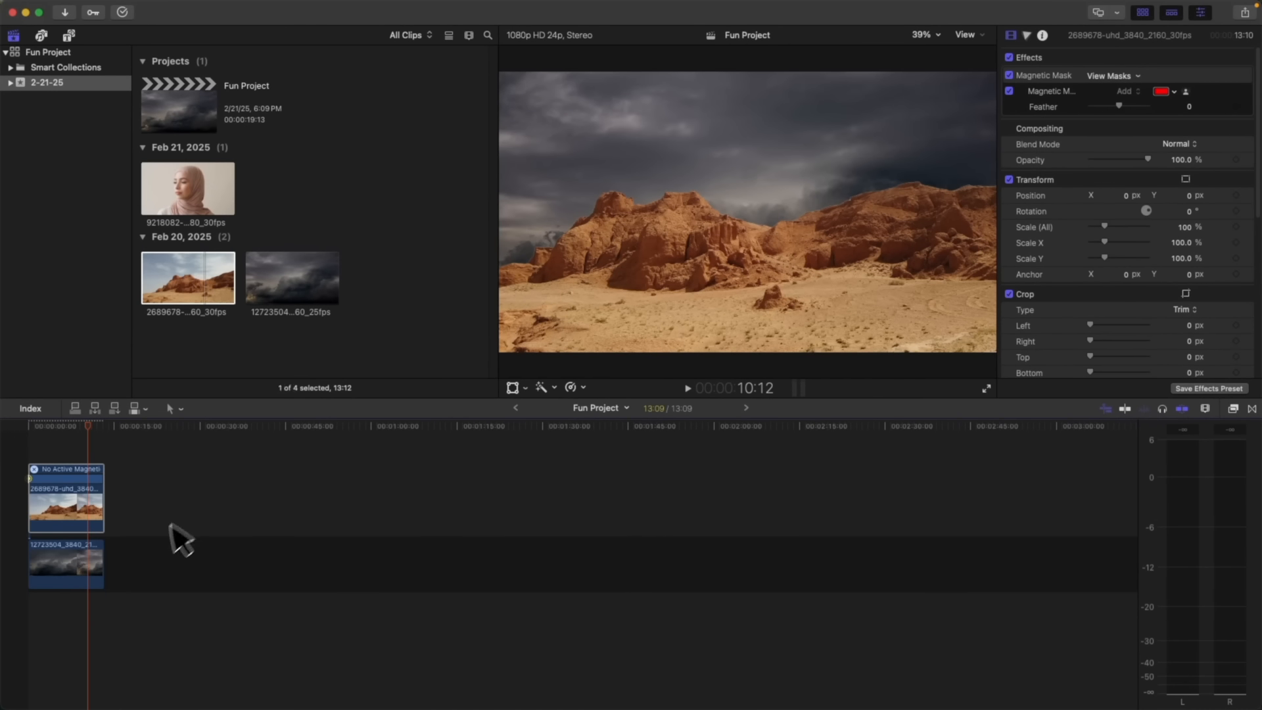
# - Apply the Gaussian blur effect to the storm-cloud clip
pyautogui.click(77, 557)
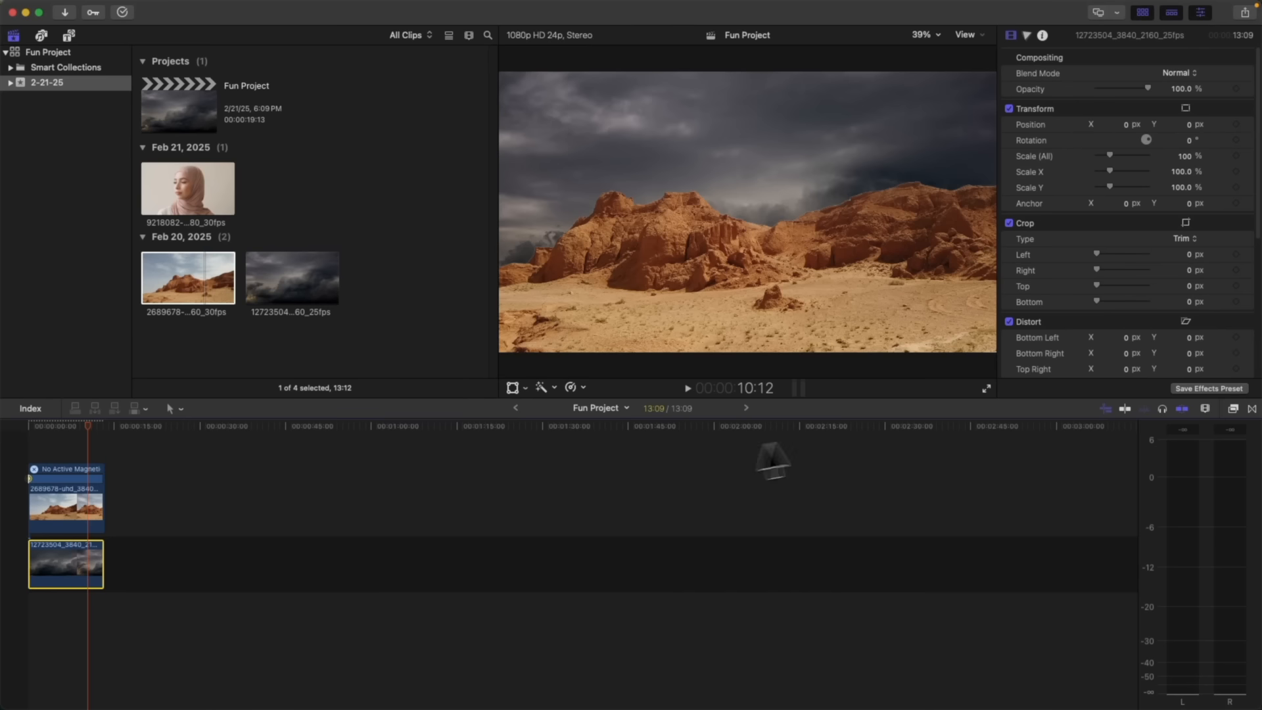
pyautogui.click(1235, 409)
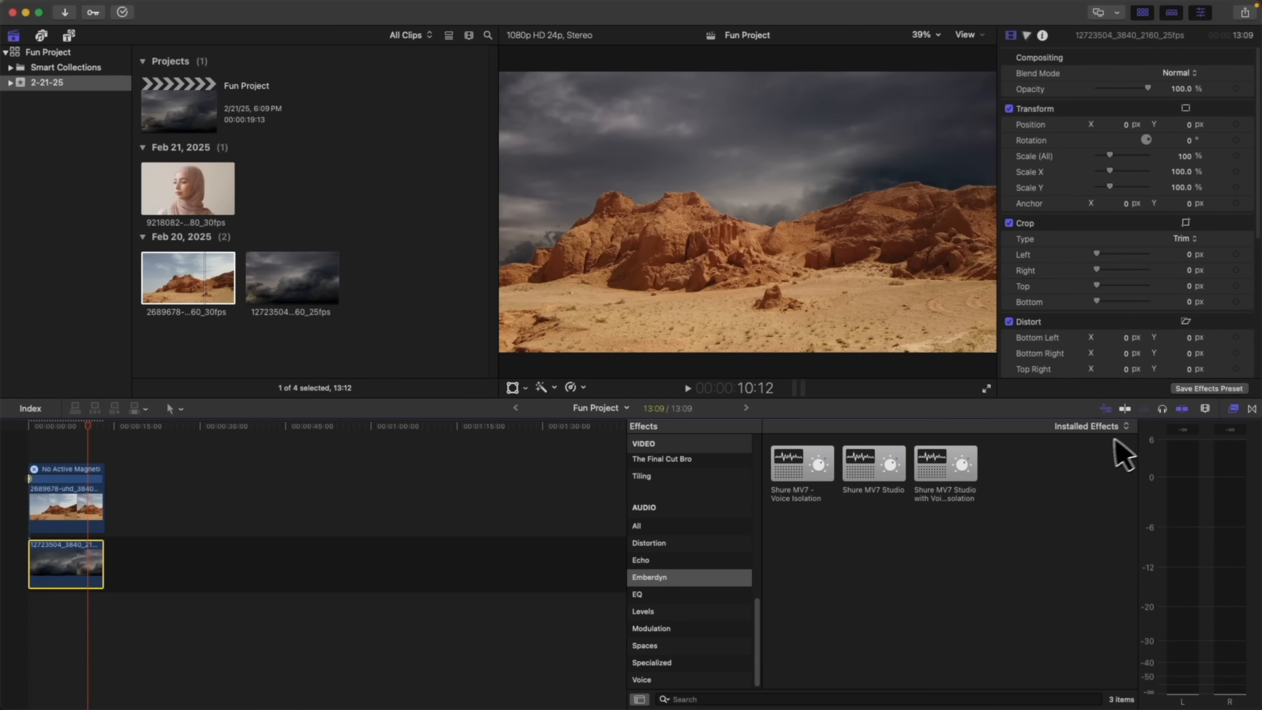
pyautogui.scroll(3, 691, 578)
pyautogui.click(642, 563)
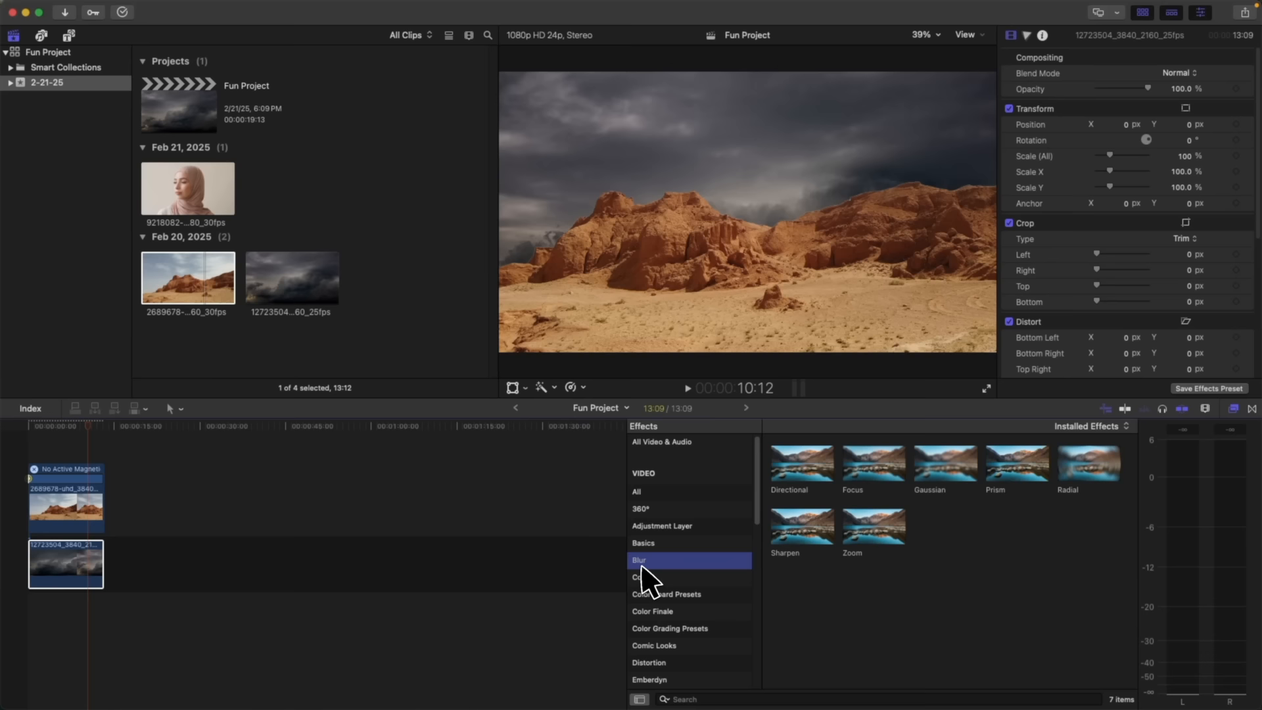
pyautogui.moveTo(949, 492); pyautogui.dragTo(58, 570)
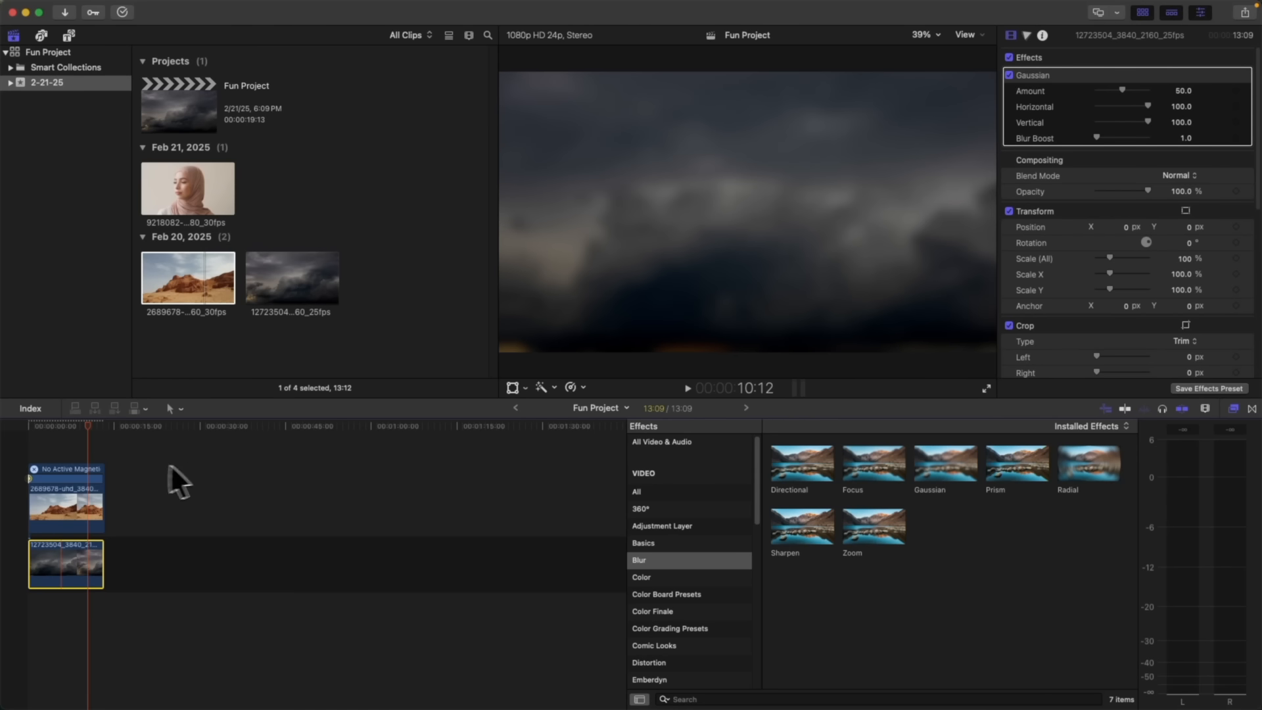
# - Set the storm-cloud clip's Gaussian blur amount to 5
pyautogui.click(75, 427)
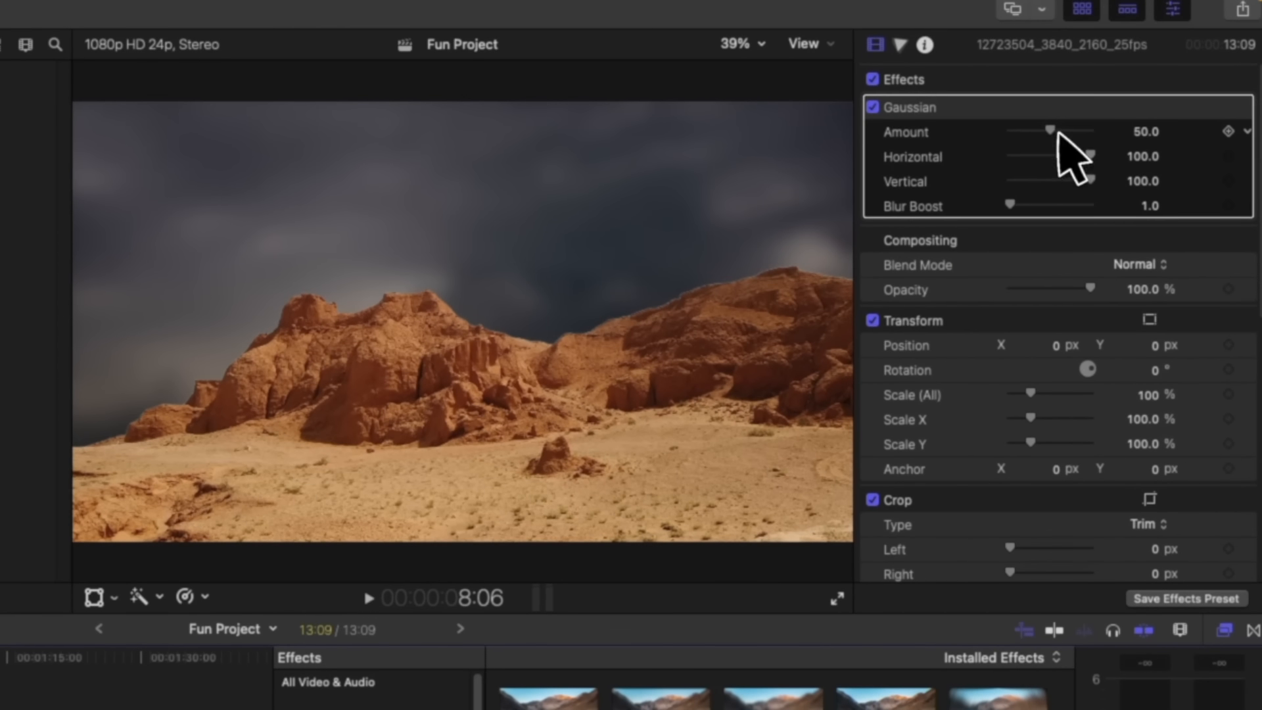
pyautogui.moveTo(1066, 122); pyautogui.dragTo(1018, 133)
pyautogui.click(1144, 135)
pyautogui.write('5')
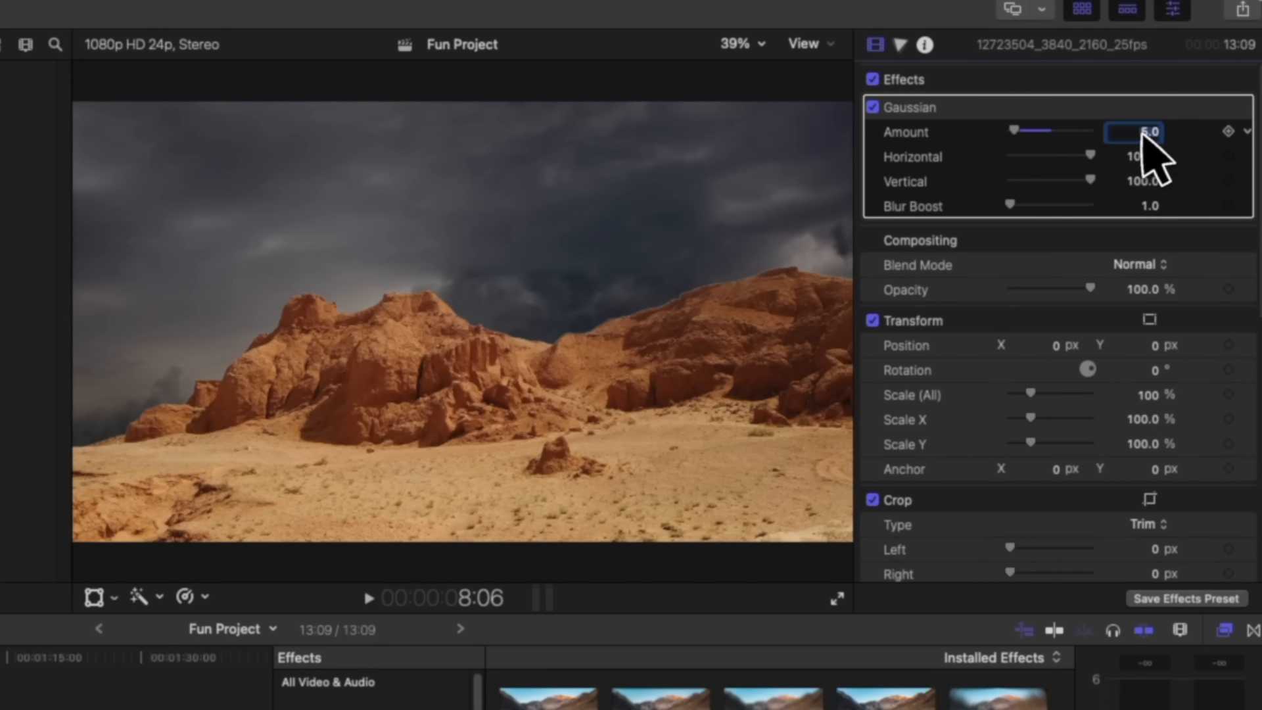
pyautogui.press('Return')
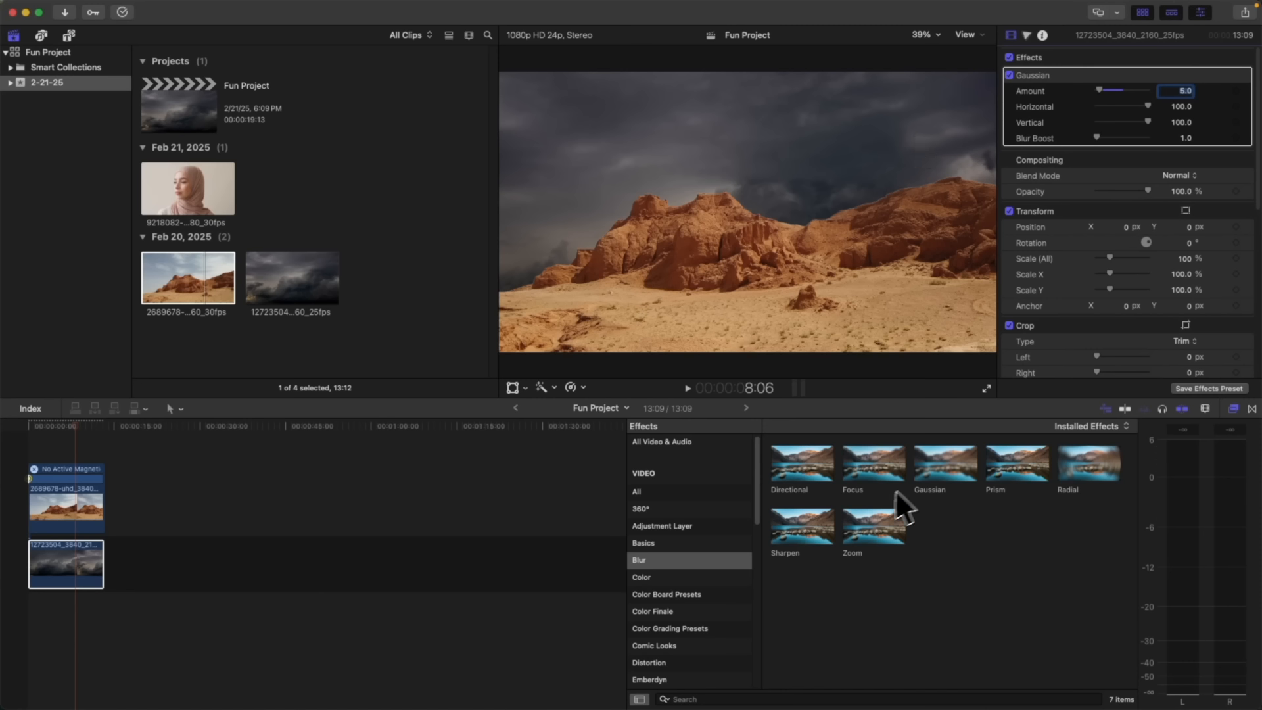
# - Apply the Gaussian blur effect to the desert clip with an amount of 5
pyautogui.click(949, 471)
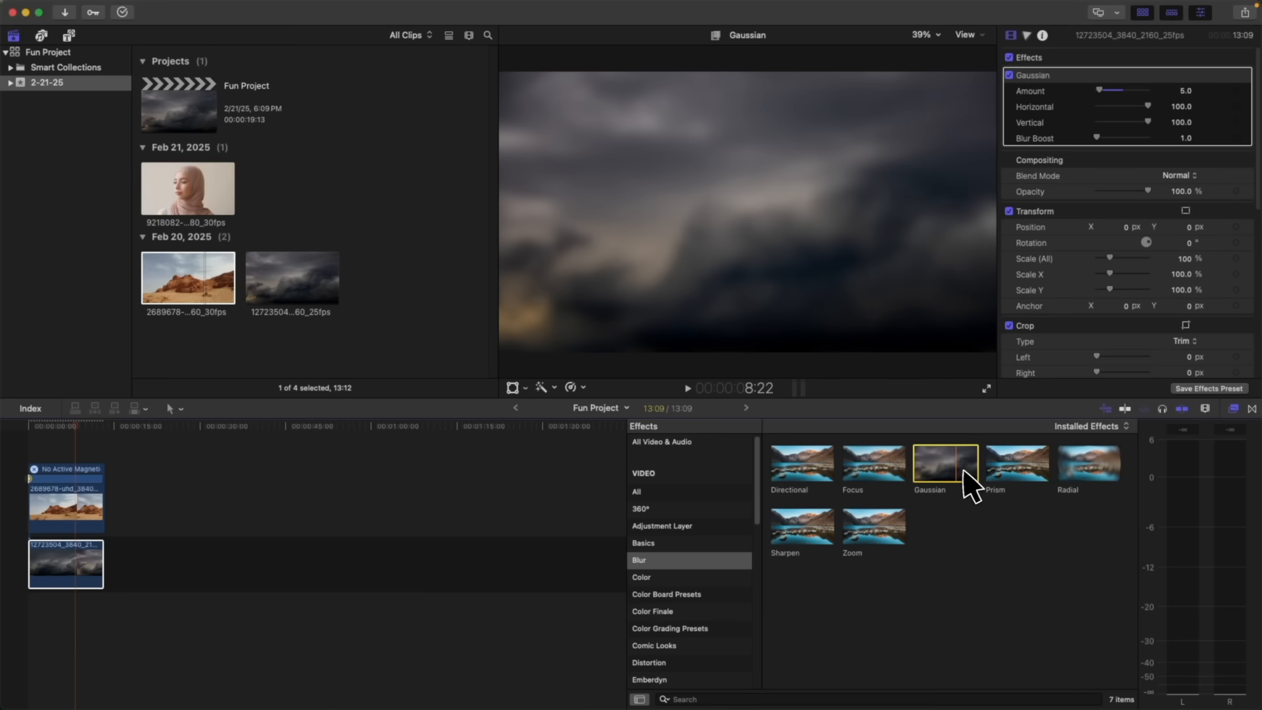
pyautogui.moveTo(947, 463); pyautogui.dragTo(99, 522)
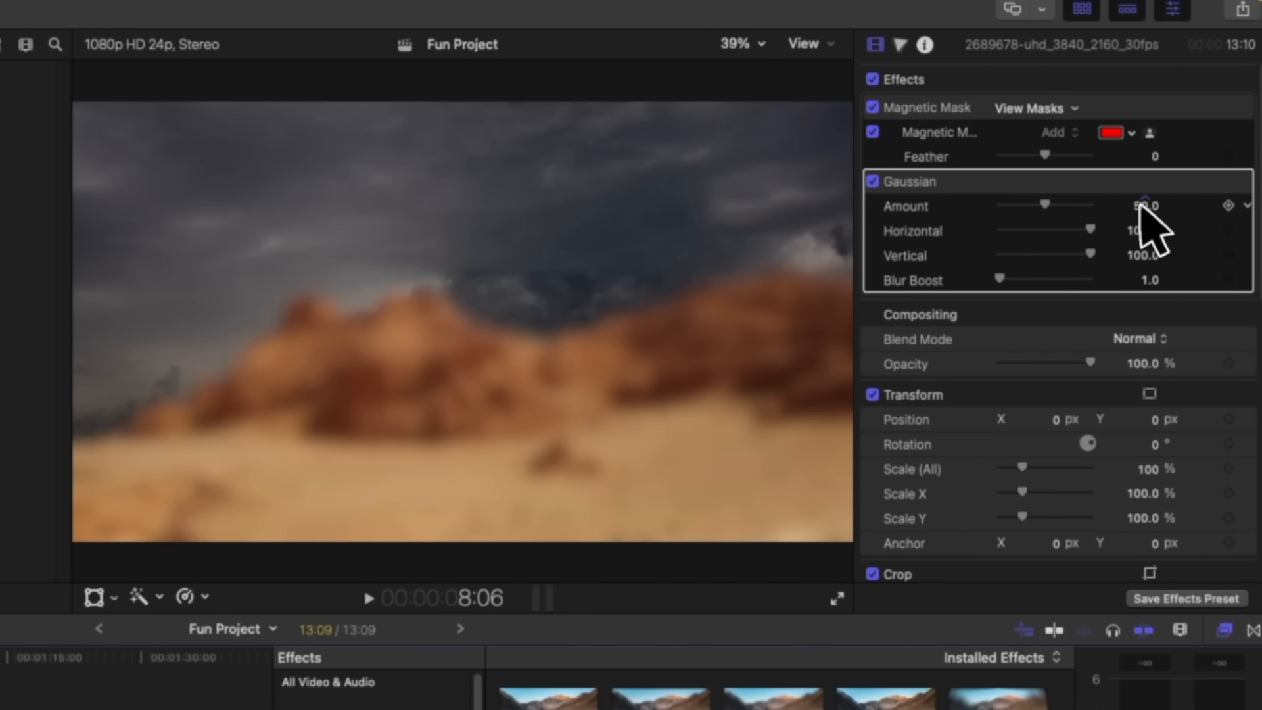
pyautogui.click(1140, 205)
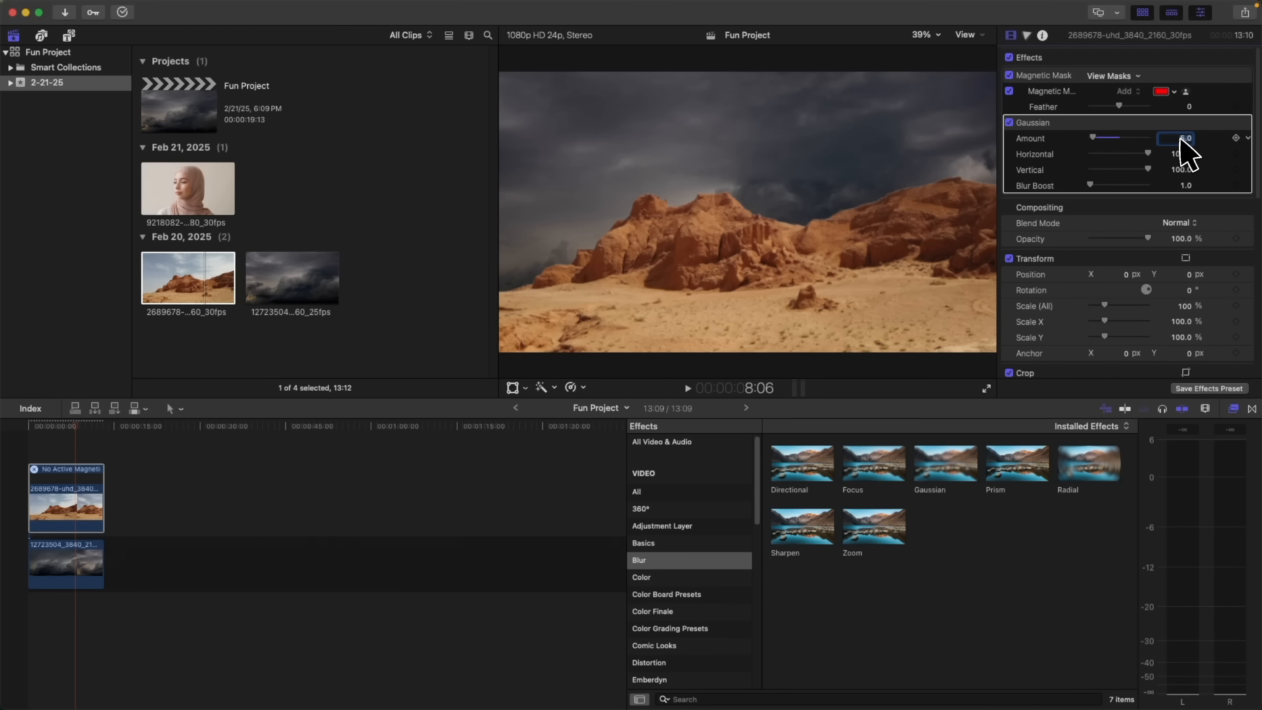
# - Play the timeline from the start to review the blurred composite
pyautogui.click(9, 429)
pyautogui.press('space')
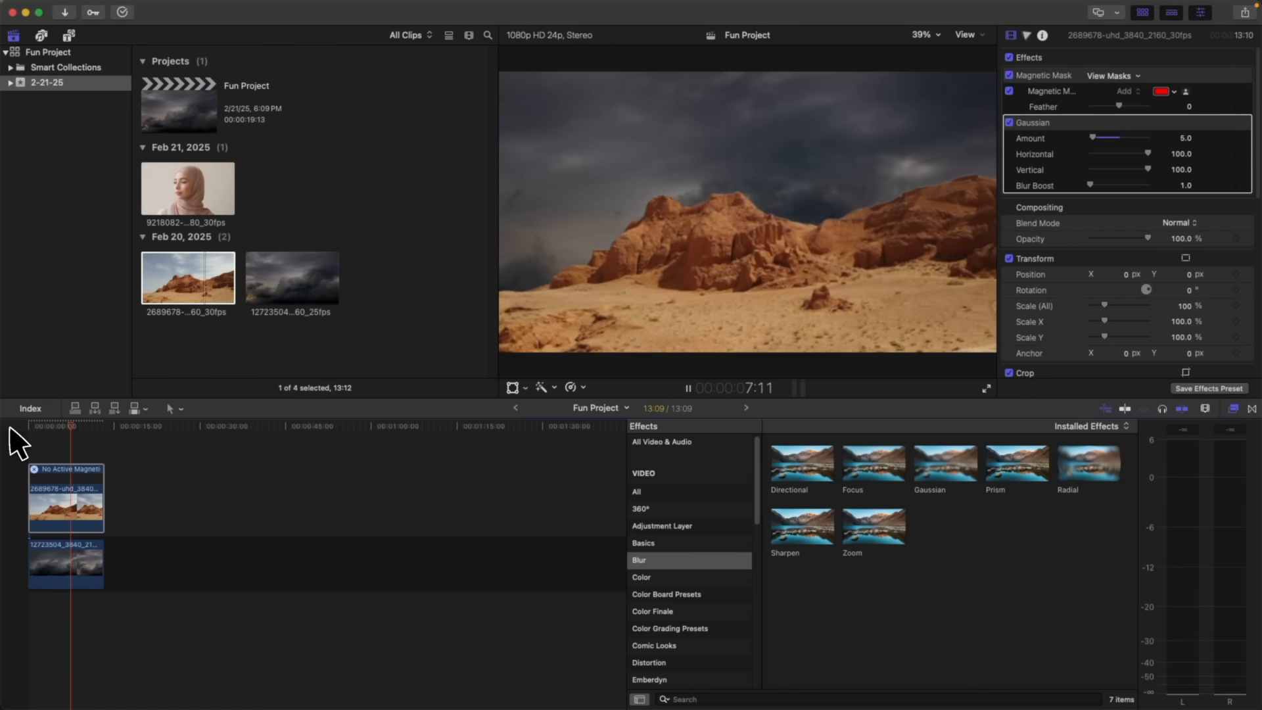
pyautogui.press('space')
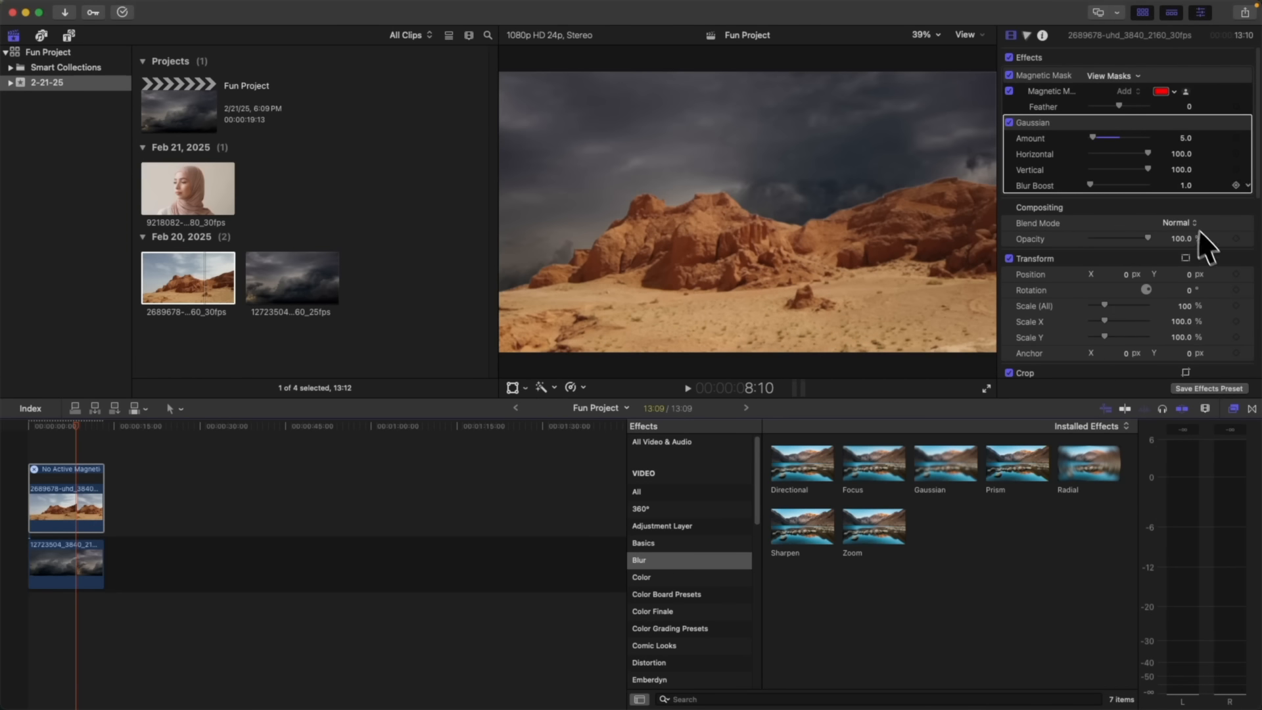
# - Add a circular object tracker to the desert clip, fitted around the small foreground rock, and analyze it in both directions
pyautogui.scroll(-3, 1122, 236)
pyautogui.scroll(-5, 1121, 235)
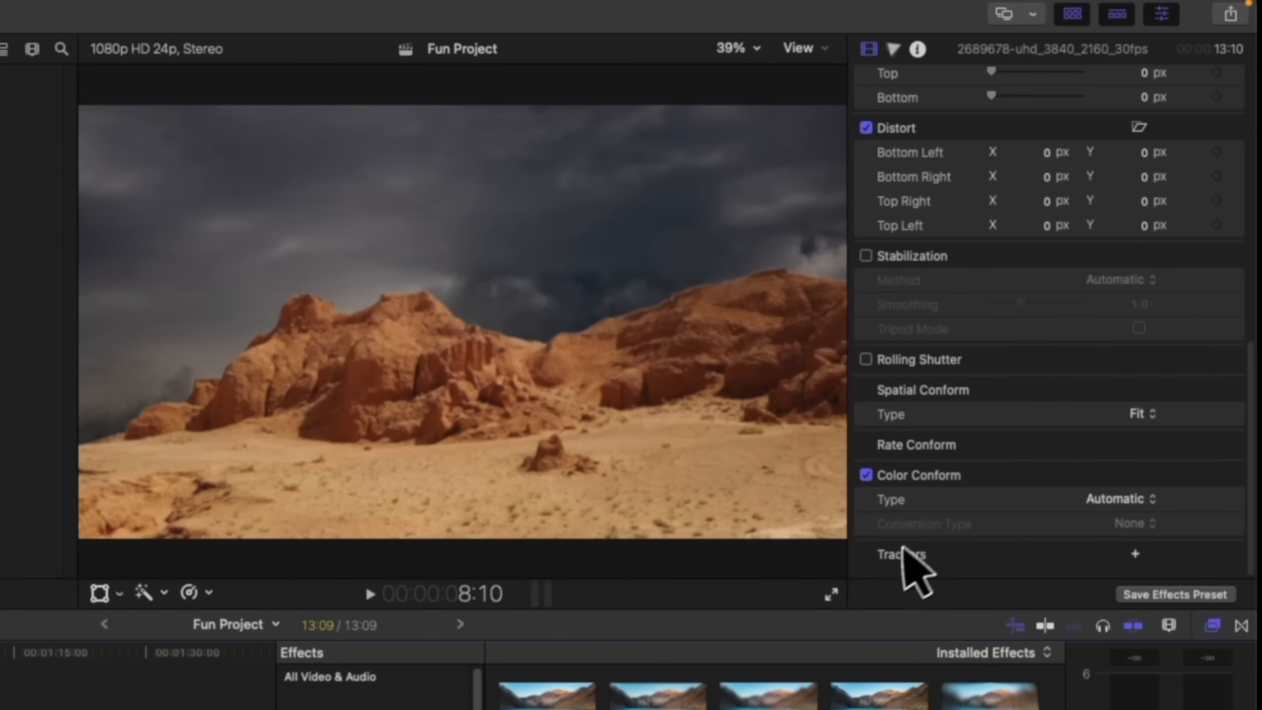
pyautogui.click(1135, 554)
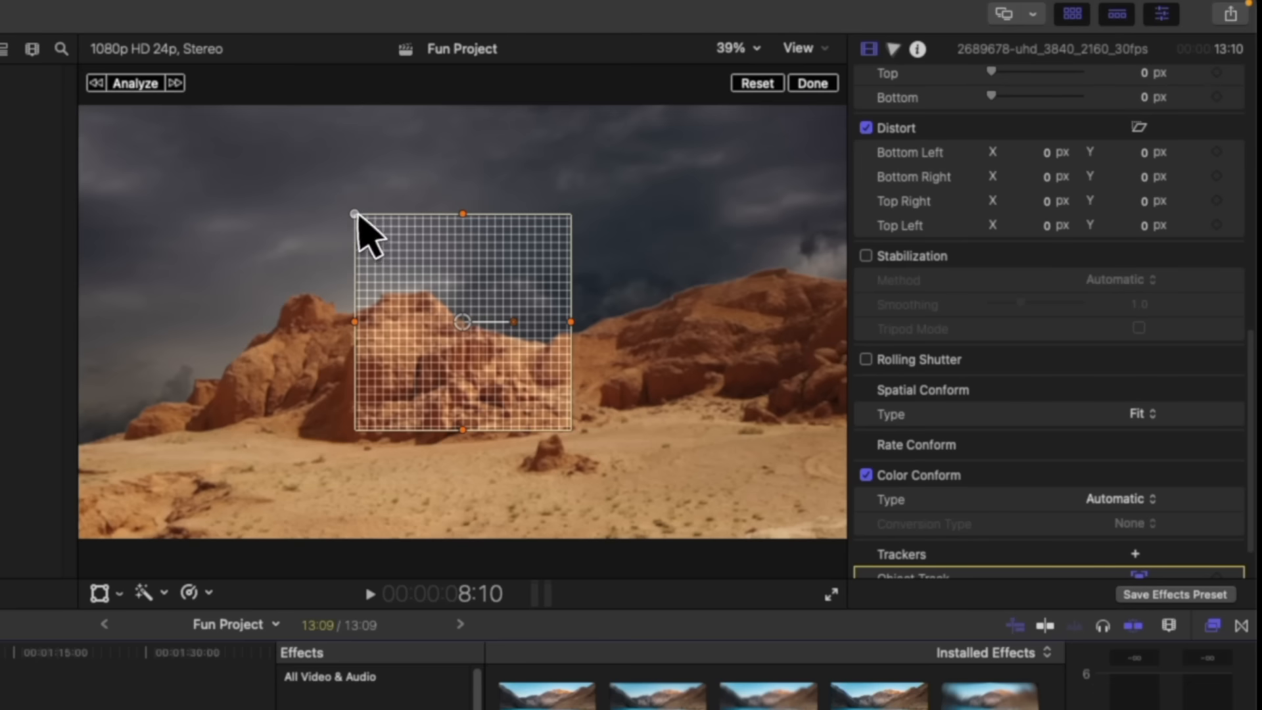
pyautogui.moveTo(356, 215); pyautogui.dragTo(470, 385)
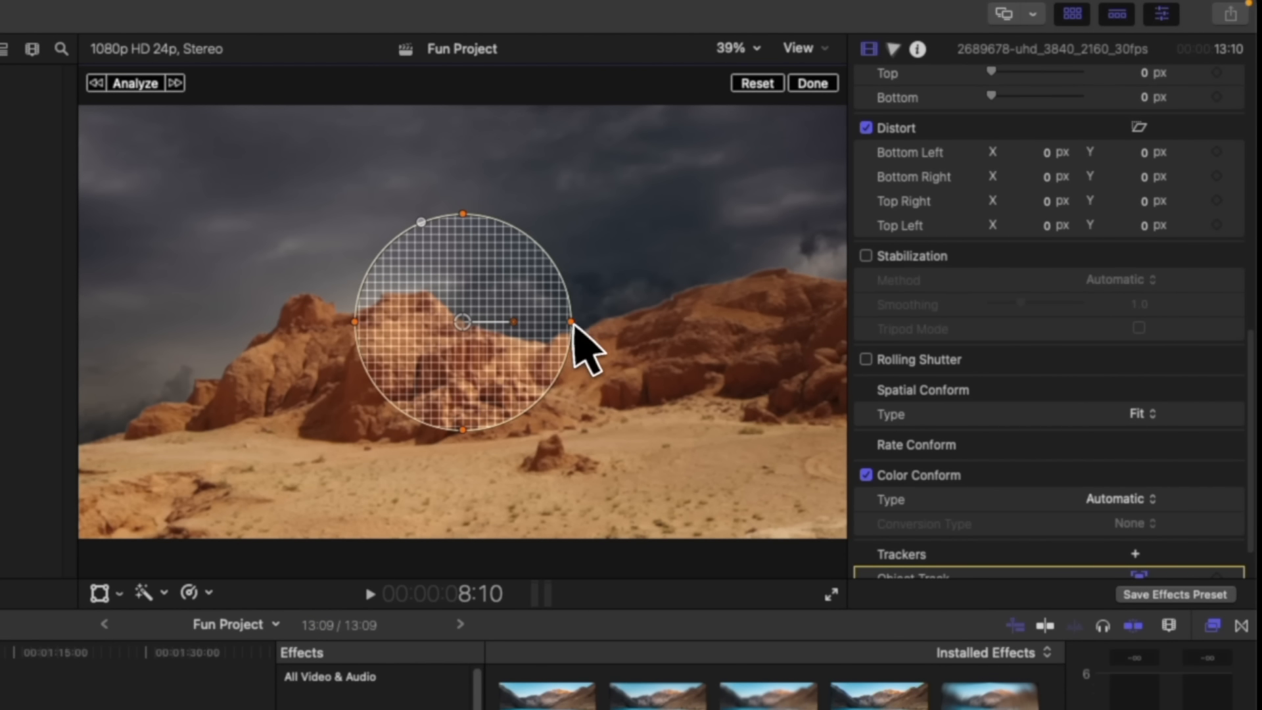
pyautogui.moveTo(572, 323); pyautogui.dragTo(555, 452)
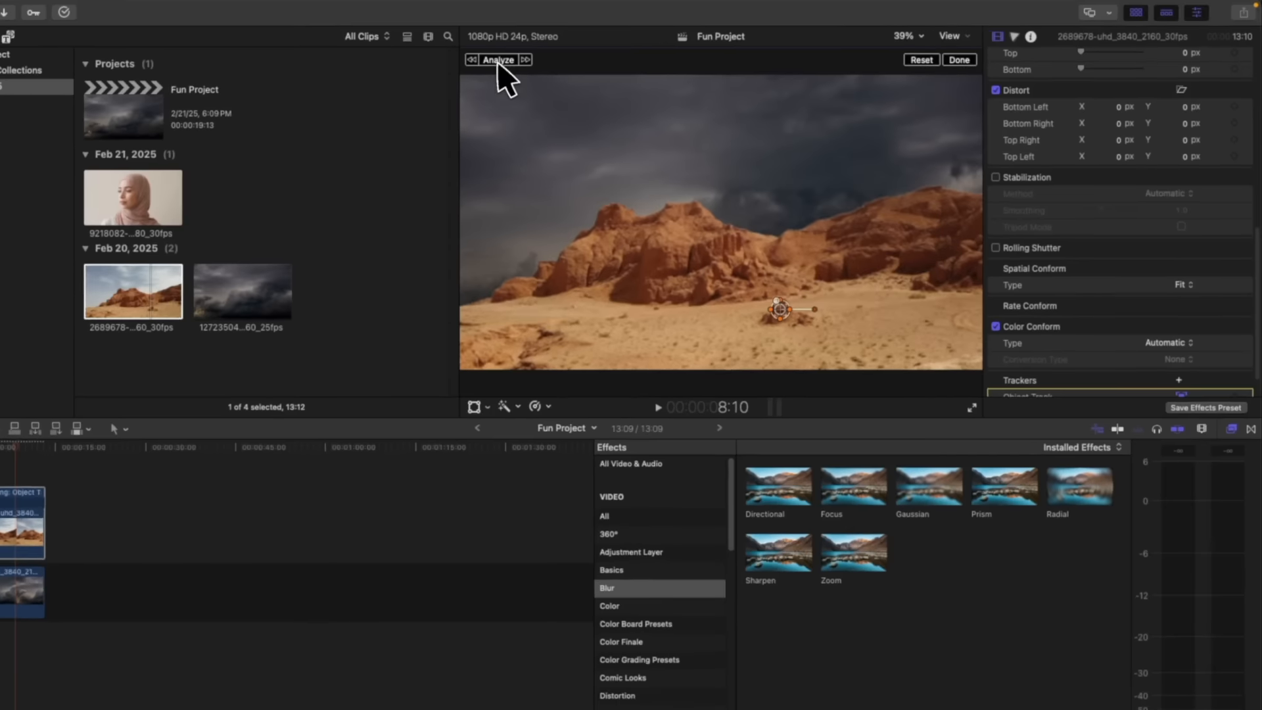
pyautogui.click(131, 84)
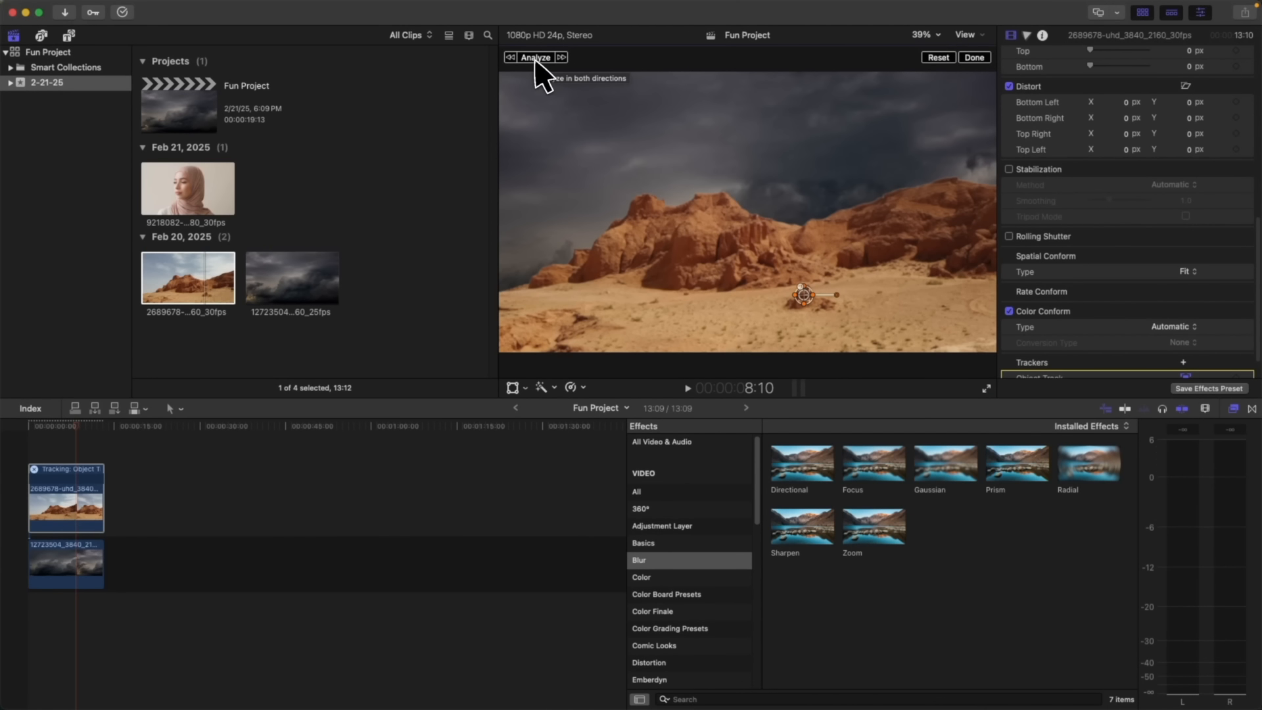
pyautogui.click(536, 58)
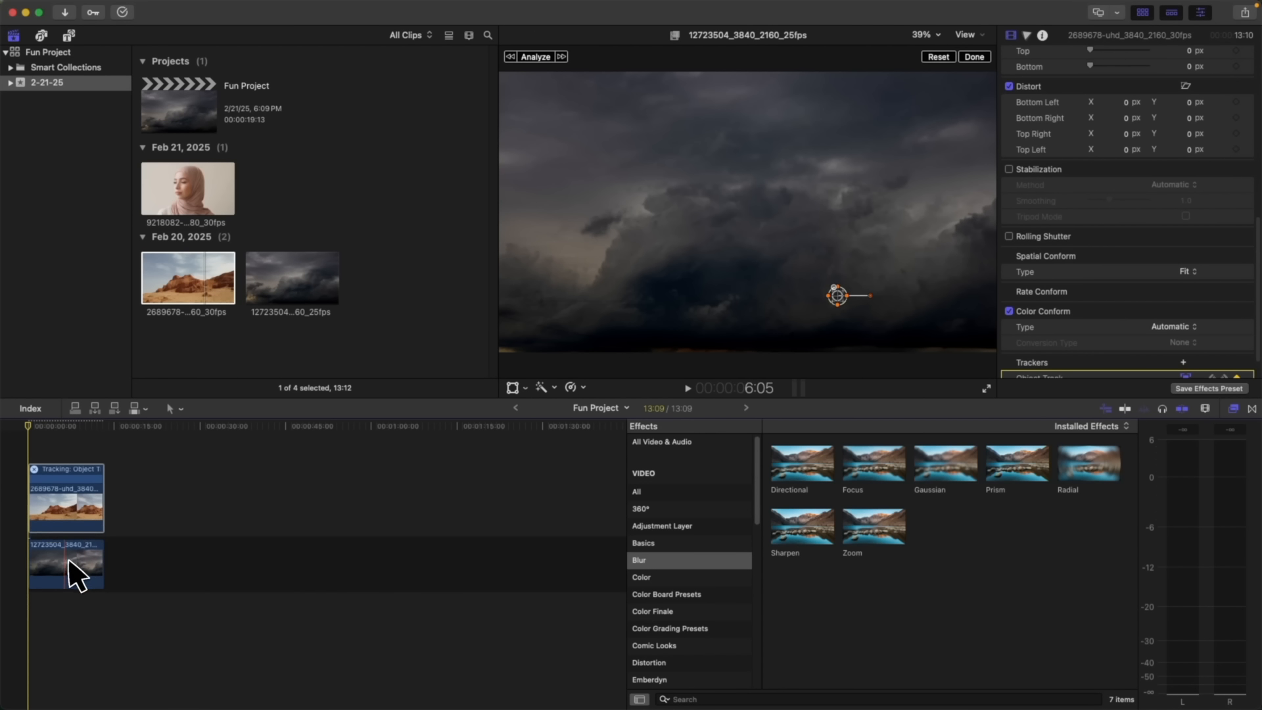
# - Attach the storm-cloud clip's transform to the desert clip's Object Track with the Offset from Tracker behavior
pyautogui.click(76, 573)
pyautogui.click(513, 388)
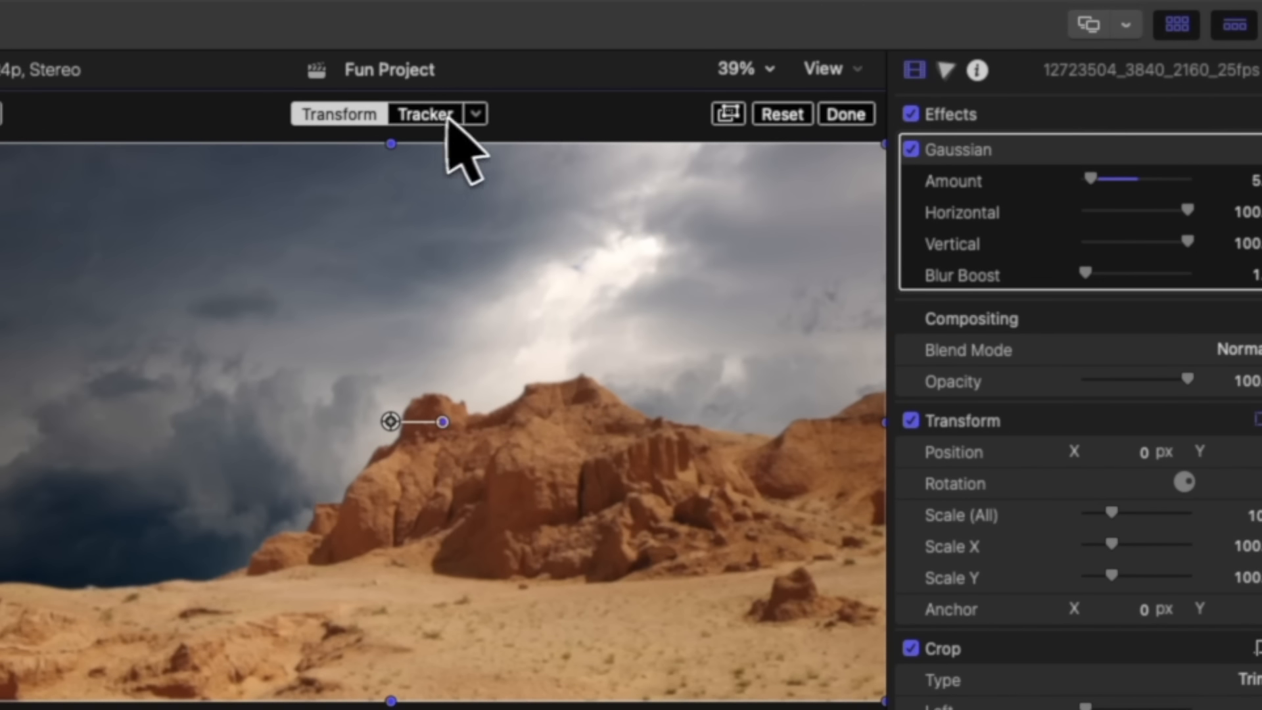
pyautogui.click(483, 117)
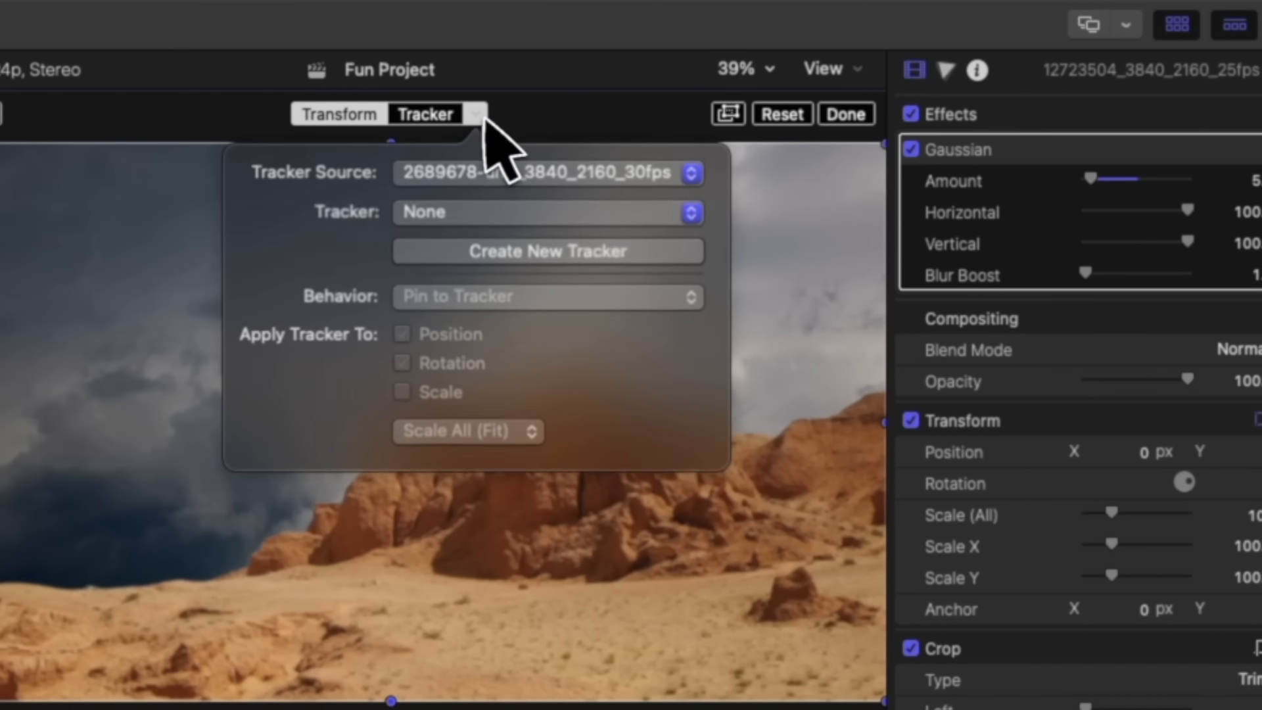
pyautogui.click(434, 215)
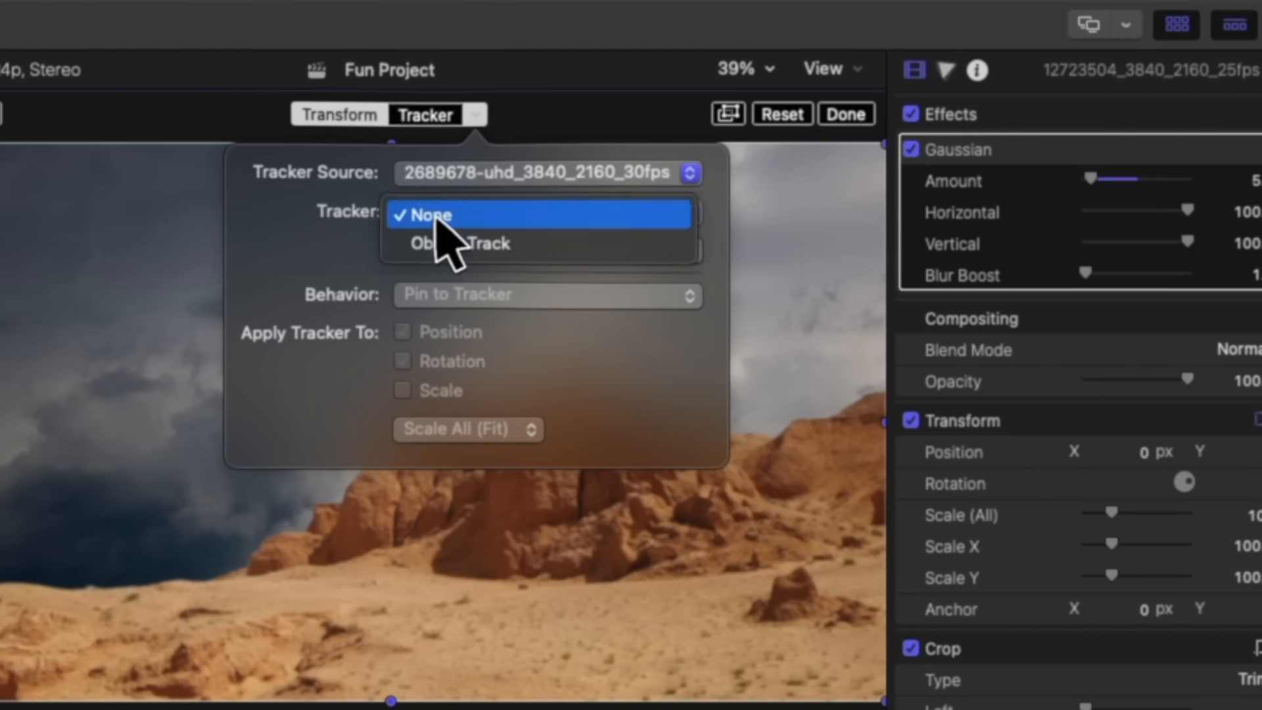
pyautogui.click(440, 244)
pyautogui.click(520, 260)
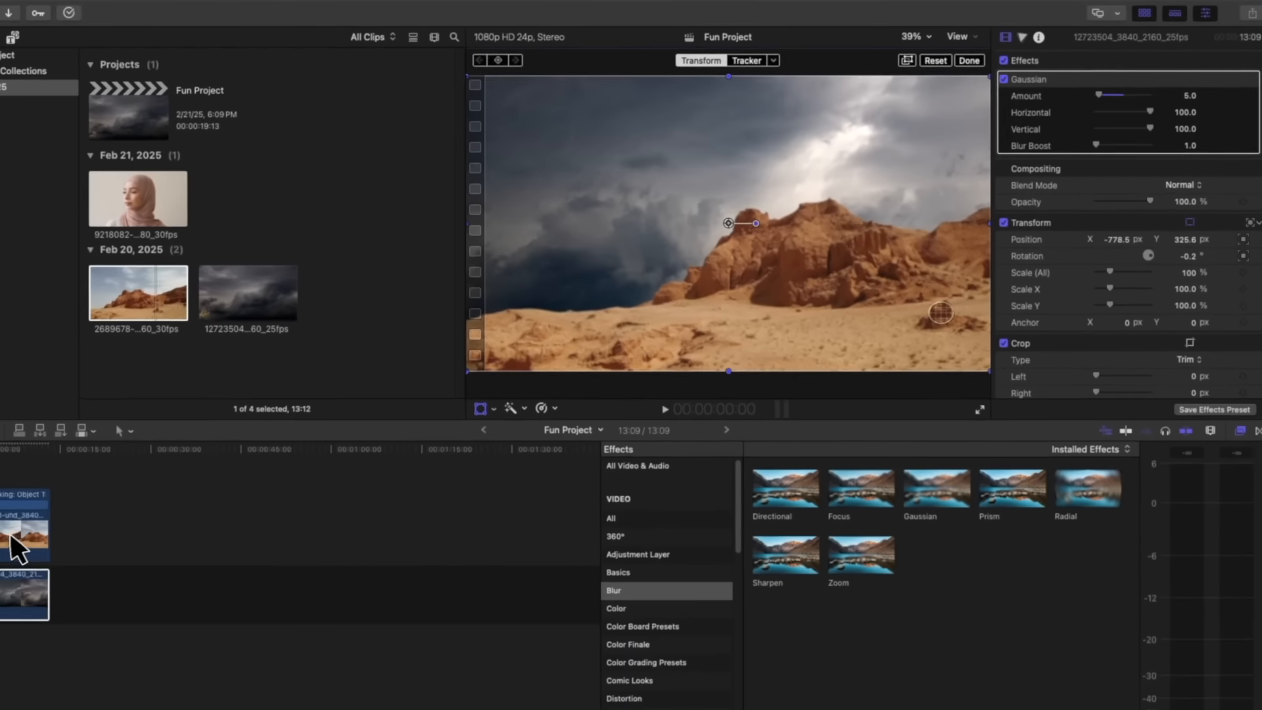
# - Examine the Object Track entry among the desert clip's video properties
pyautogui.click(21, 544)
pyautogui.scroll(-3, 1110, 253)
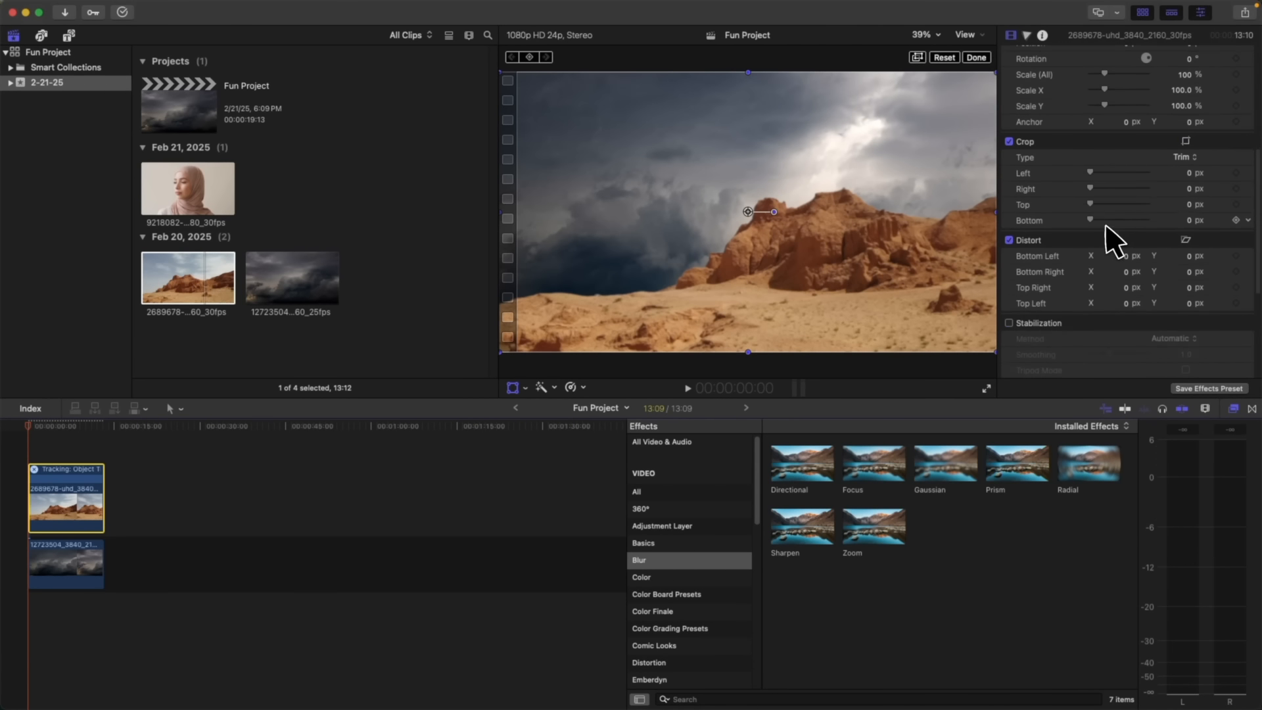
pyautogui.scroll(-5, 1114, 240)
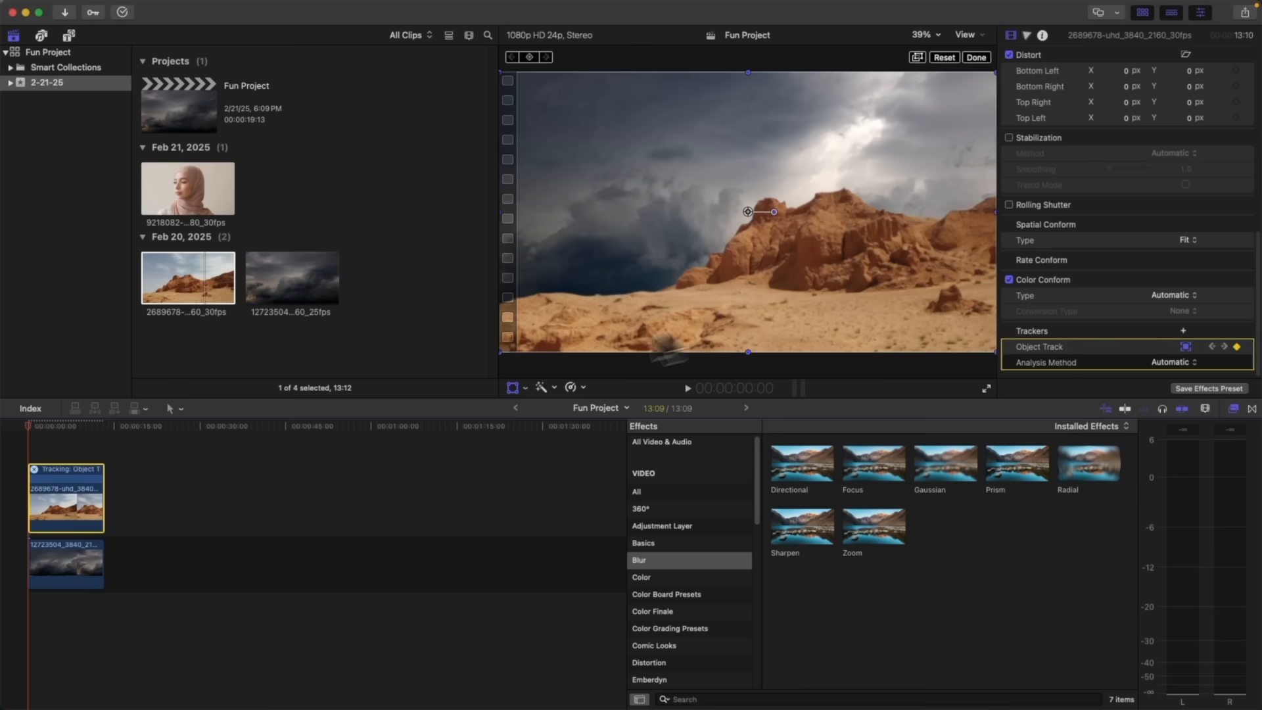
# - Turn off Rotation for the storm-cloud clip's applied tracker and play back the tracked composite
pyautogui.click(74, 588)
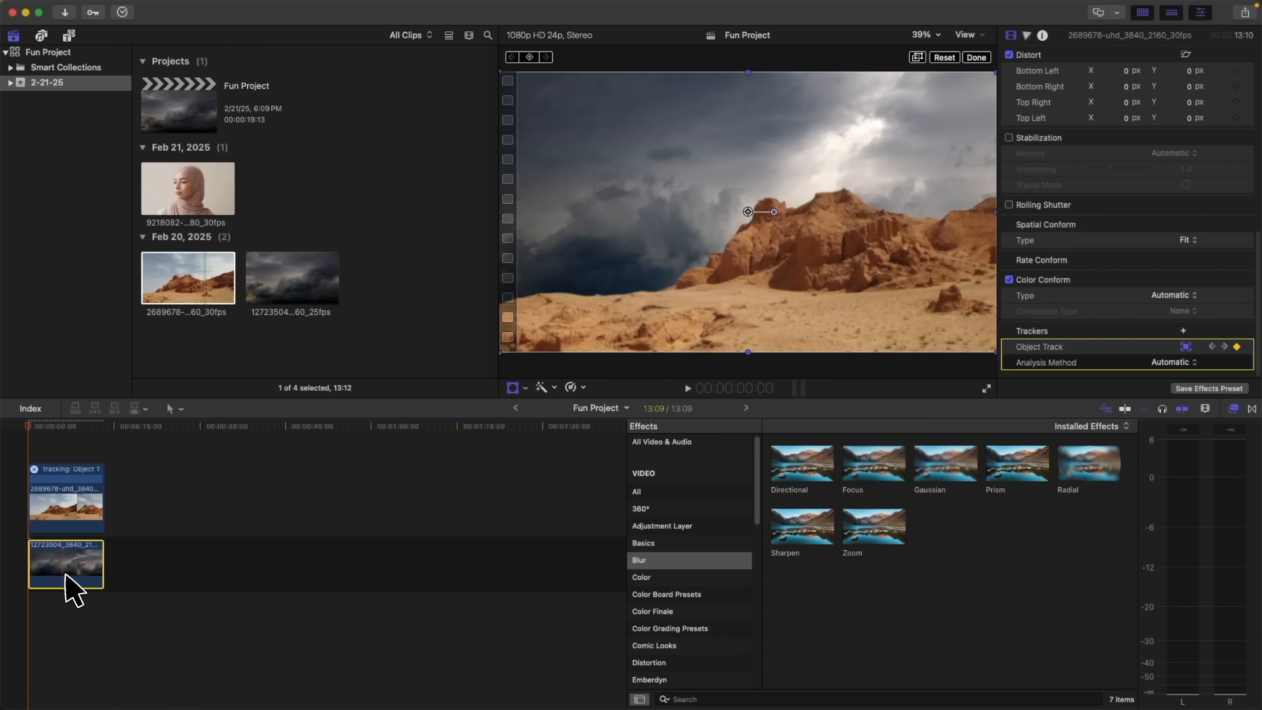
pyautogui.click(790, 57)
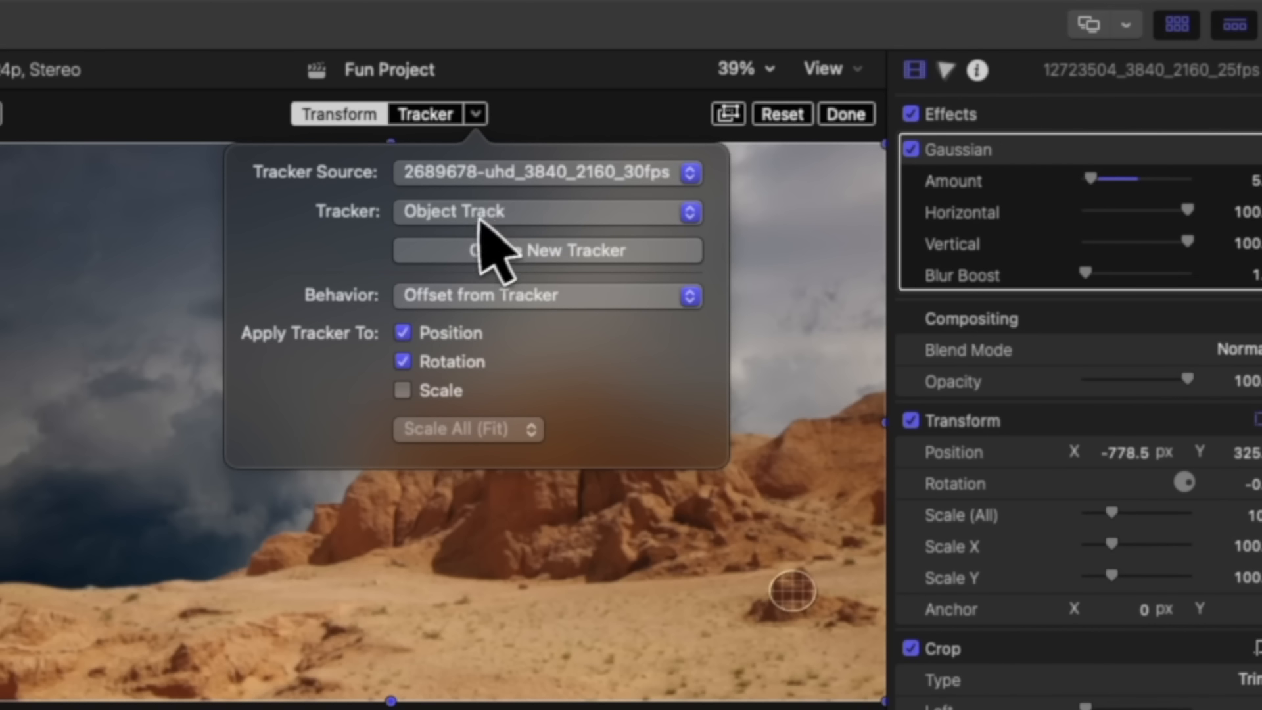
pyautogui.click(404, 362)
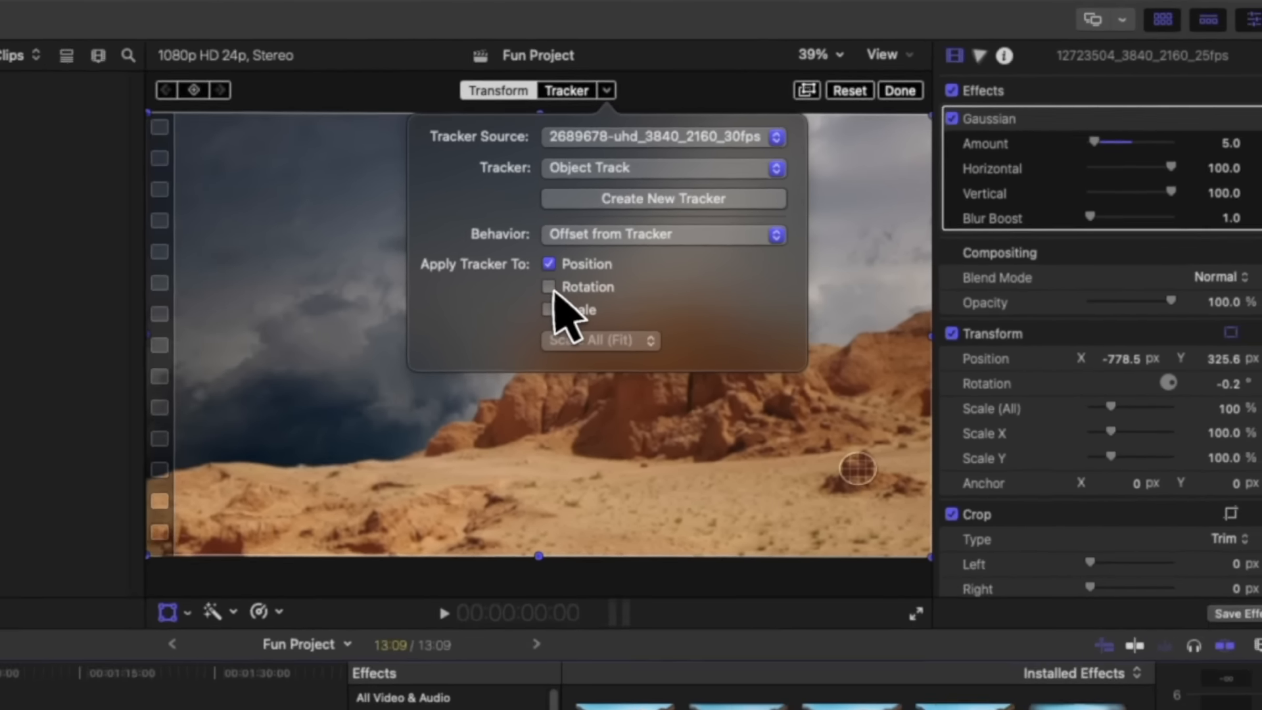
pyautogui.click(382, 284)
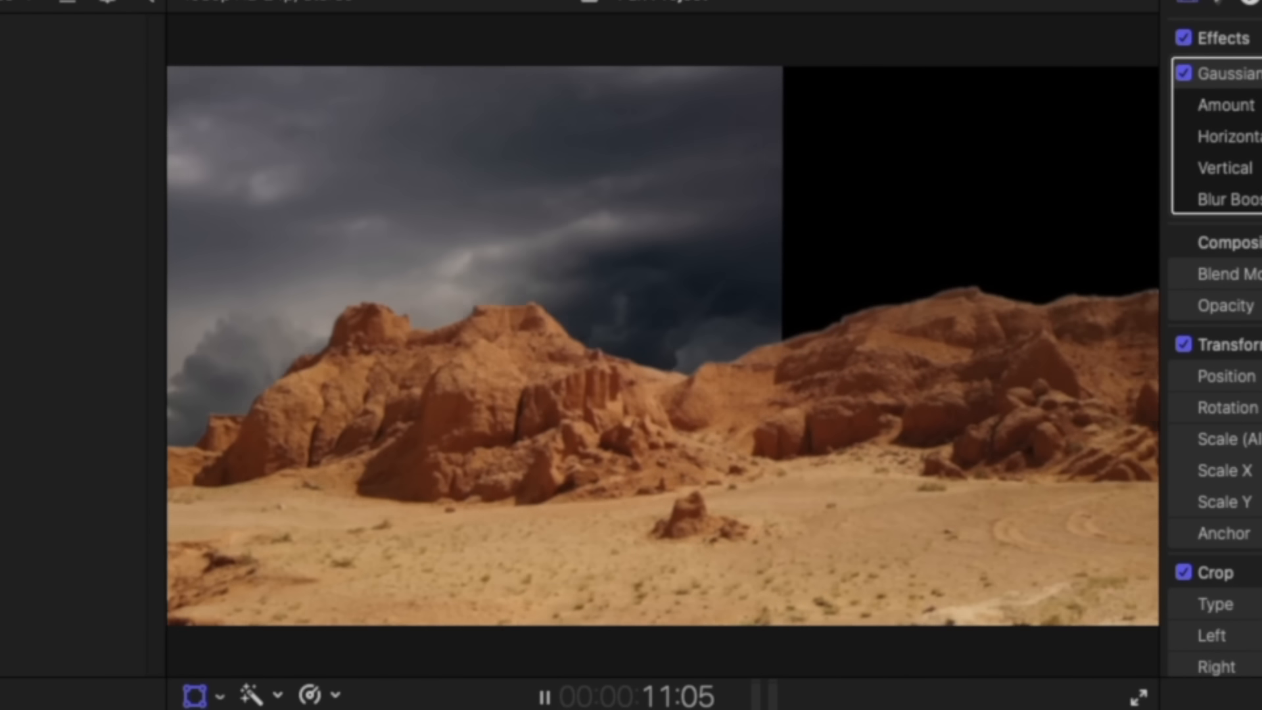
pyautogui.press('space')
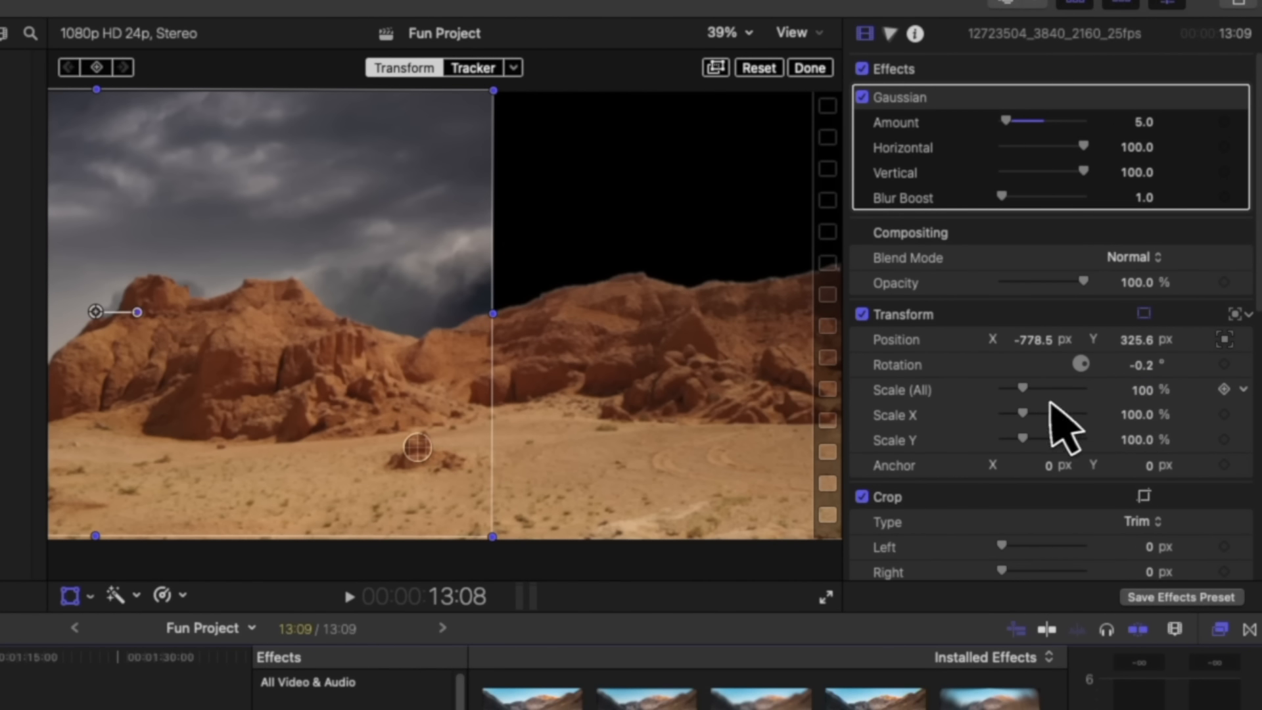
# - Set the storm-cloud clip's overall scale to 167.85%
pyautogui.moveTo(1029, 390); pyautogui.dragTo(1040, 391)
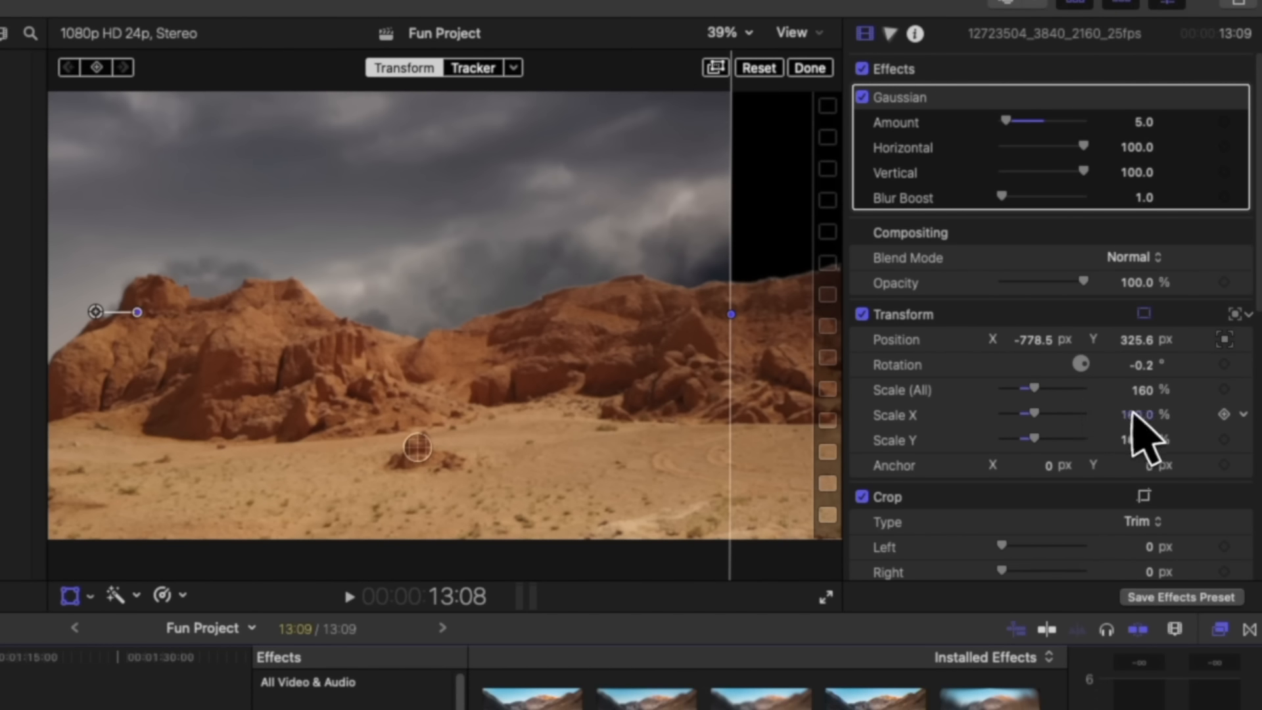
pyautogui.click(1154, 390)
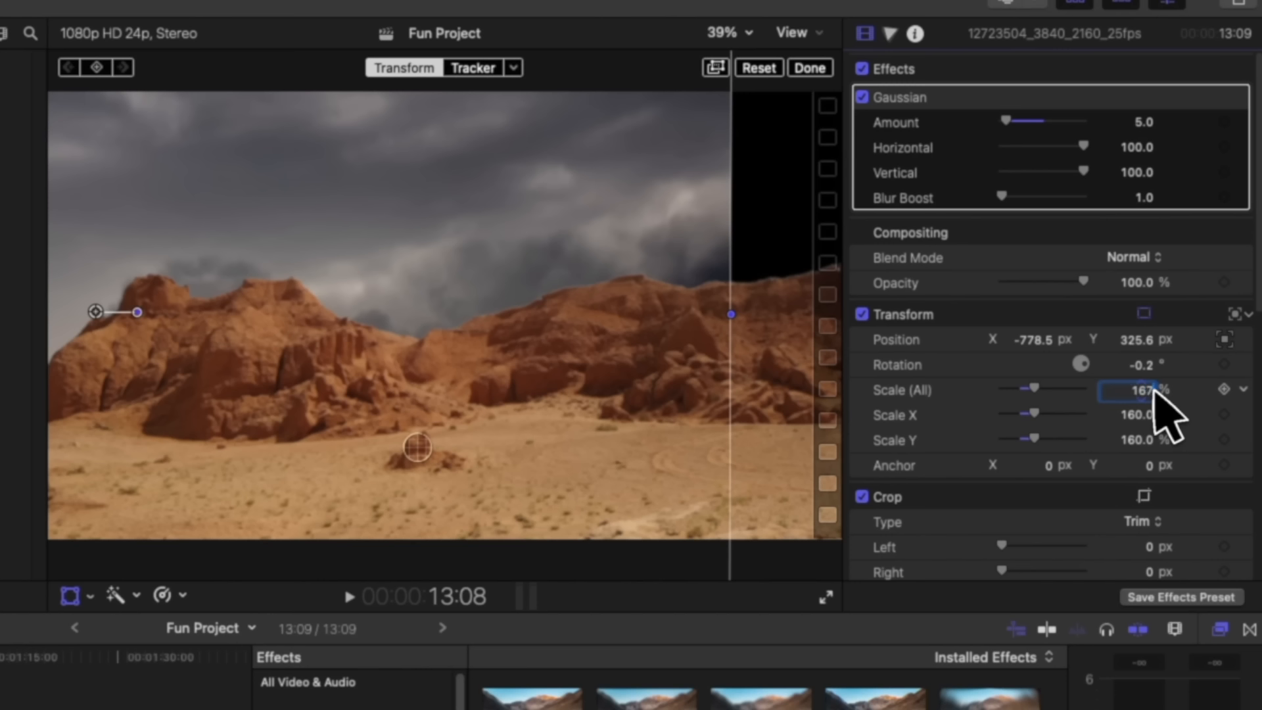
pyautogui.press('Return')
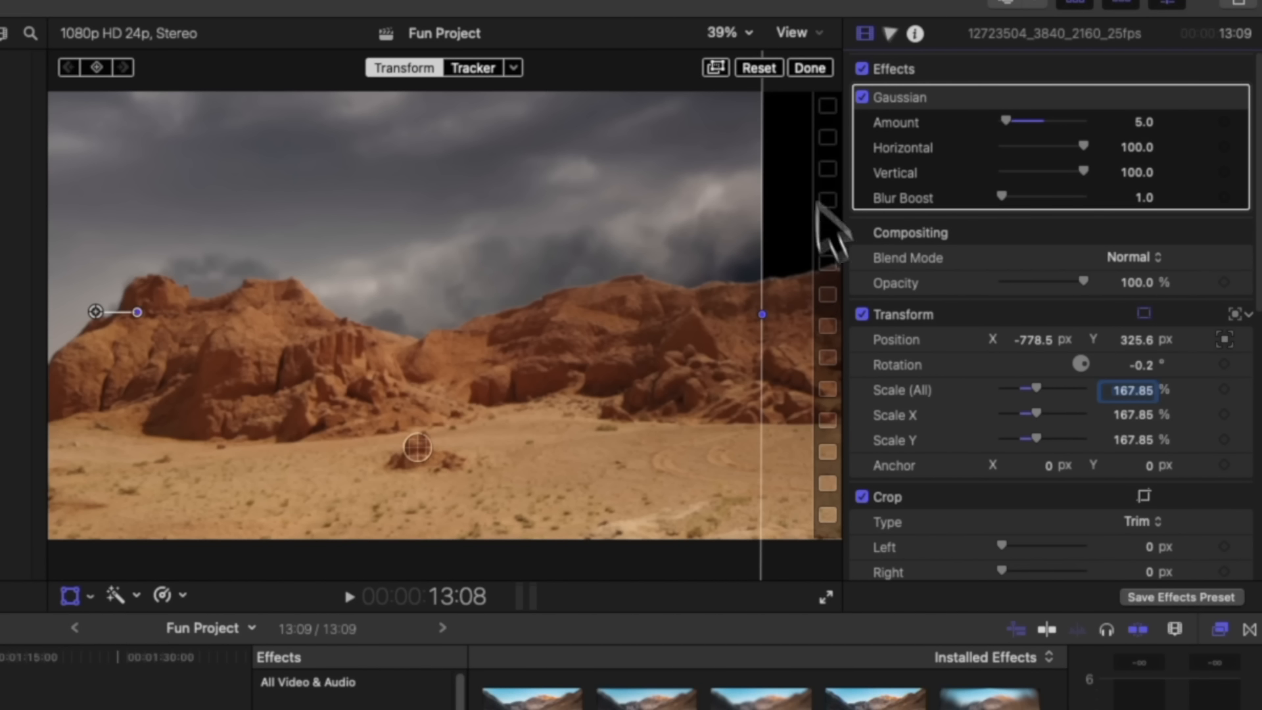
# - Set the storm-cloud clip's position to X -304.6 px and Y 562.6 px, and finish the transform editing
pyautogui.click(1037, 342)
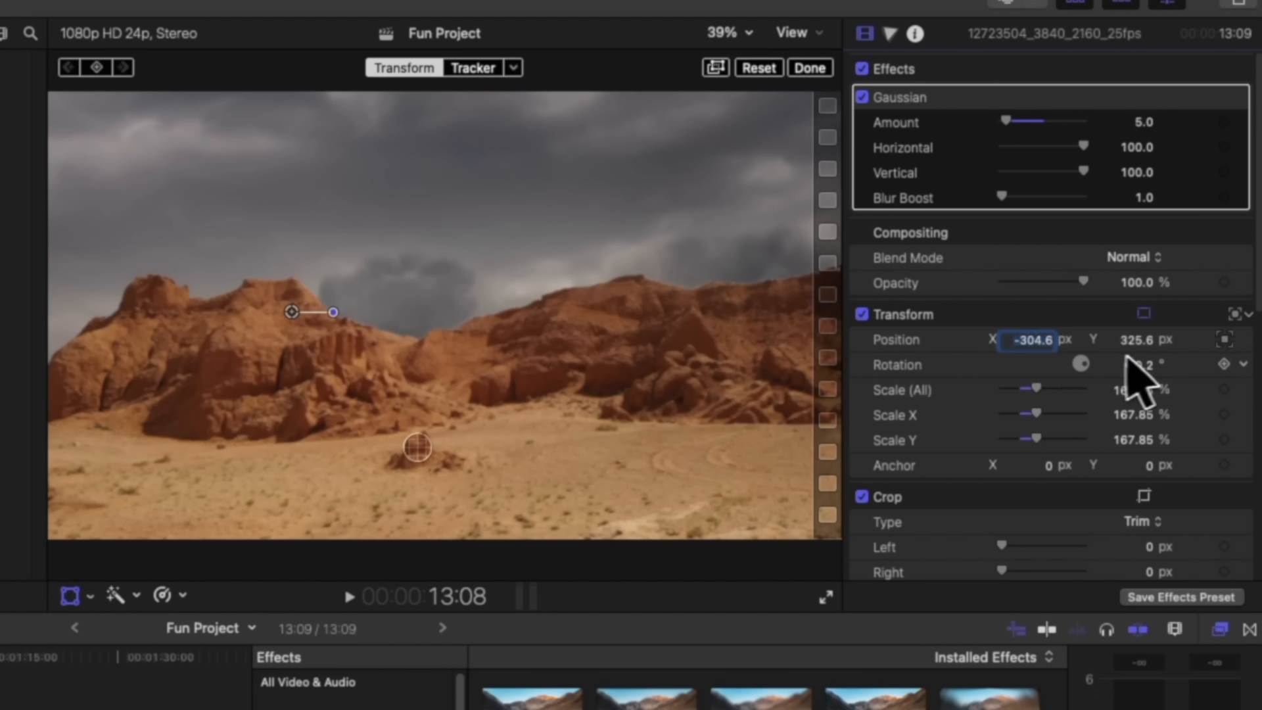
pyautogui.click(1141, 343)
pyautogui.write('56')
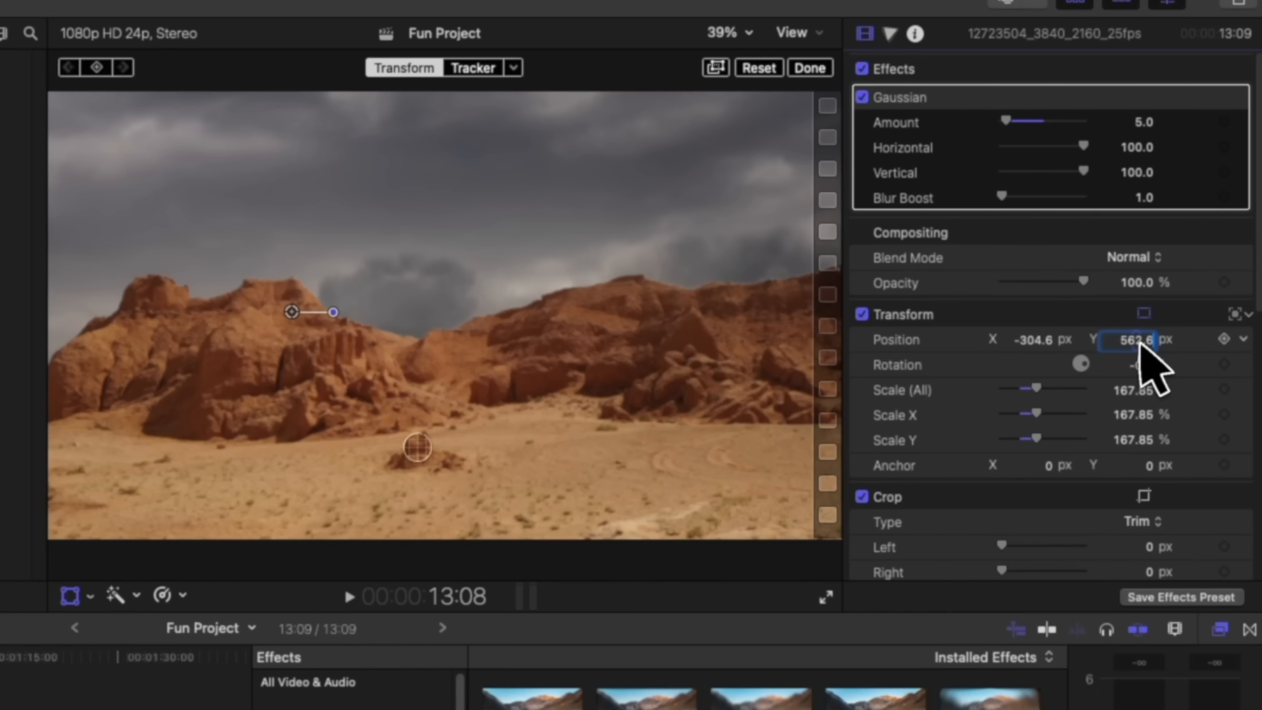
pyautogui.press('Return')
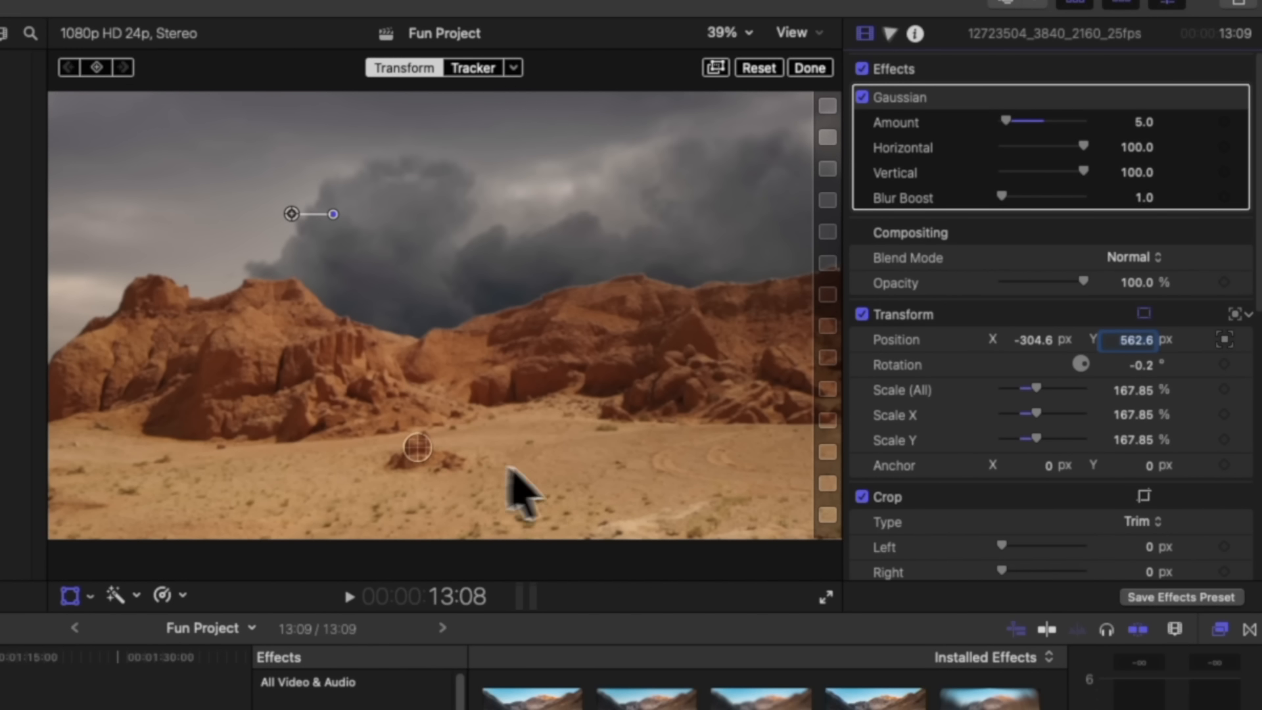
pyautogui.click(810, 68)
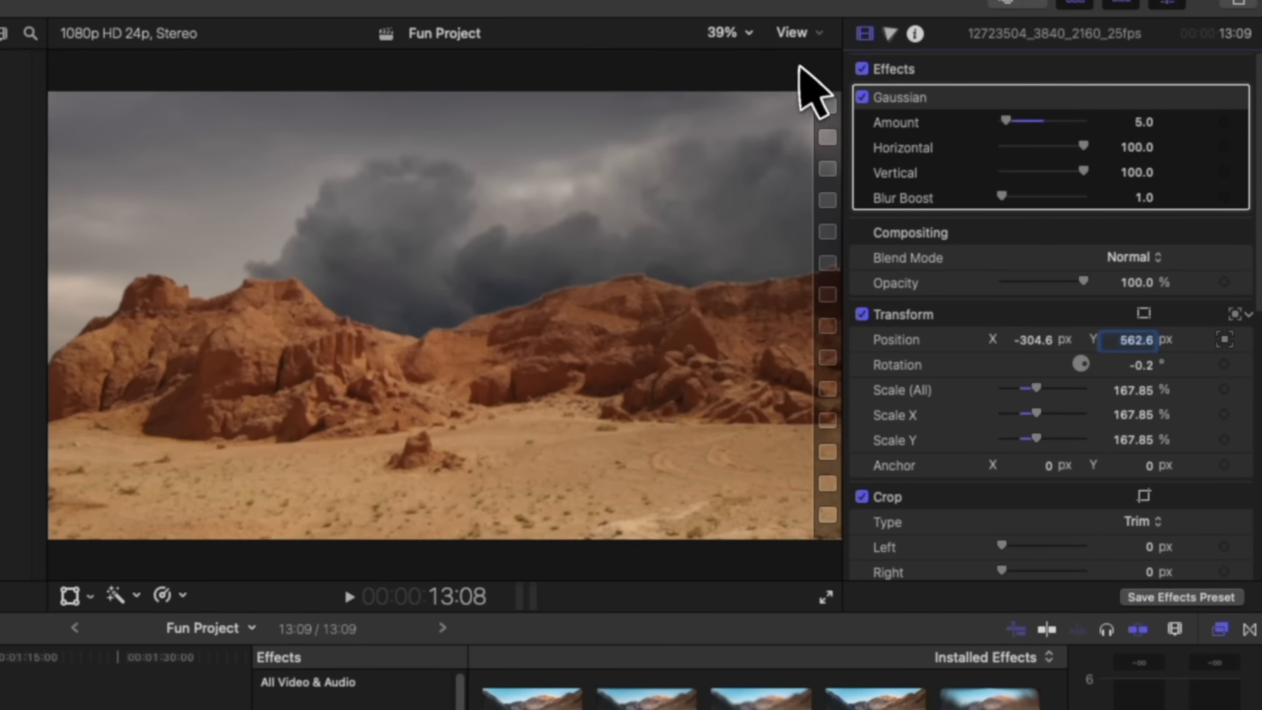
# - Check the composite with the viewer zoomed out to 12.5%, and restore the fit view
pyautogui.click(792, 32)
pyautogui.click(750, 32)
pyautogui.click(749, 33)
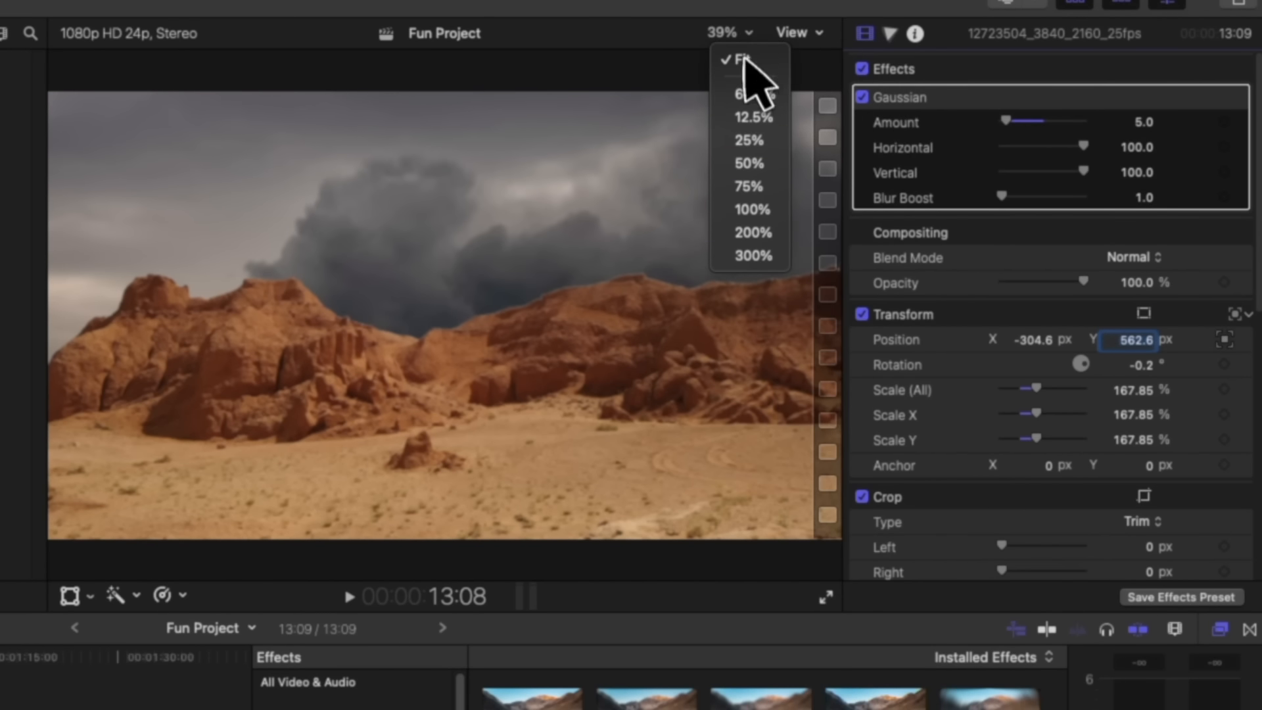
pyautogui.click(750, 117)
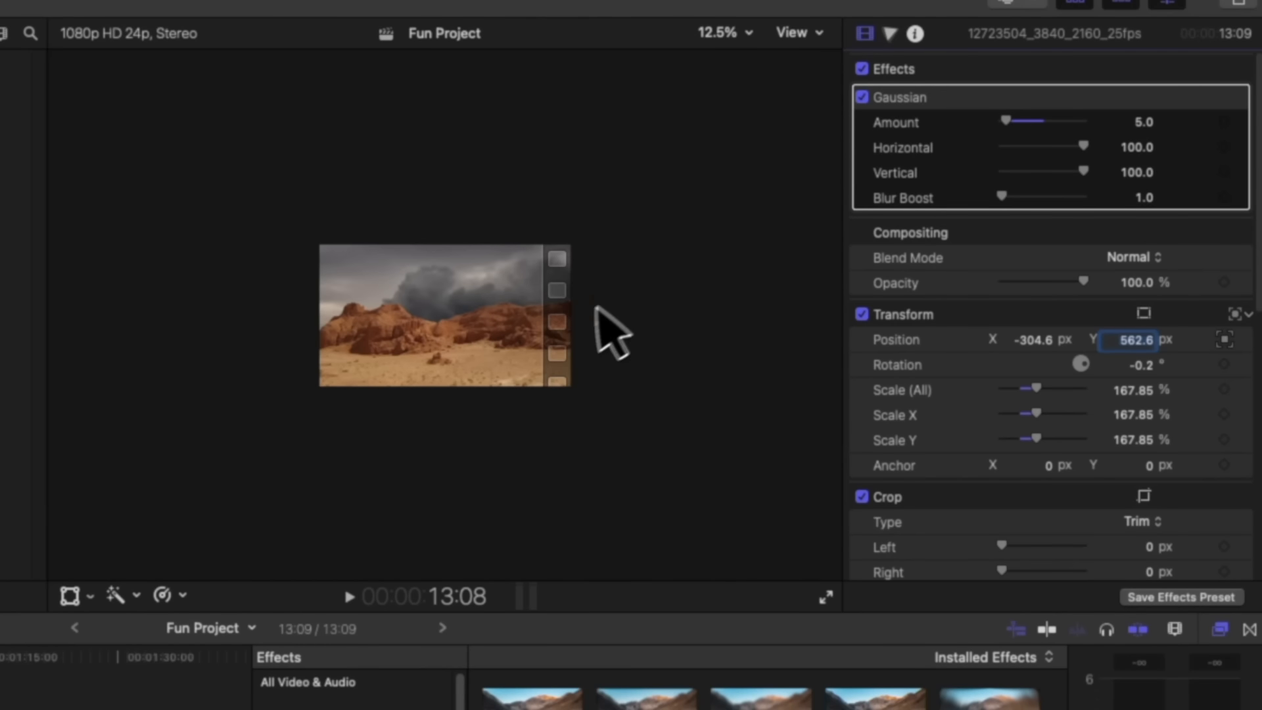
pyautogui.click(454, 197)
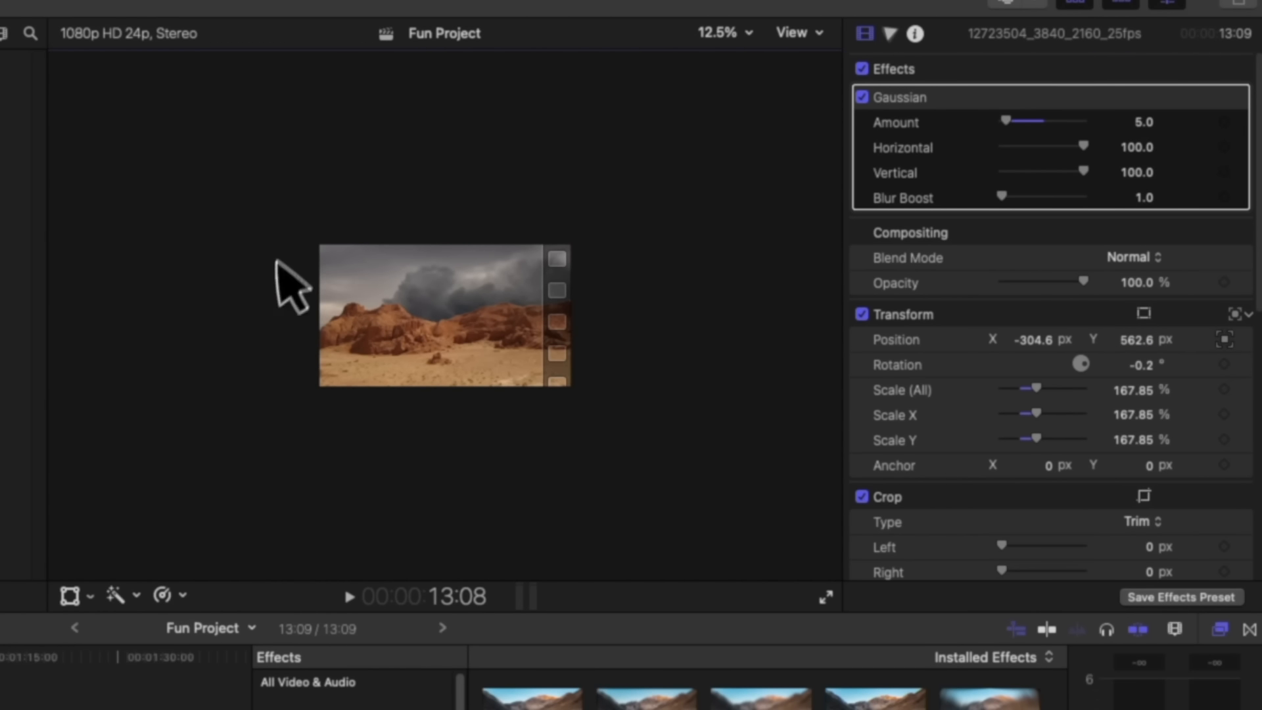
pyautogui.hotkey('shift', 'z')
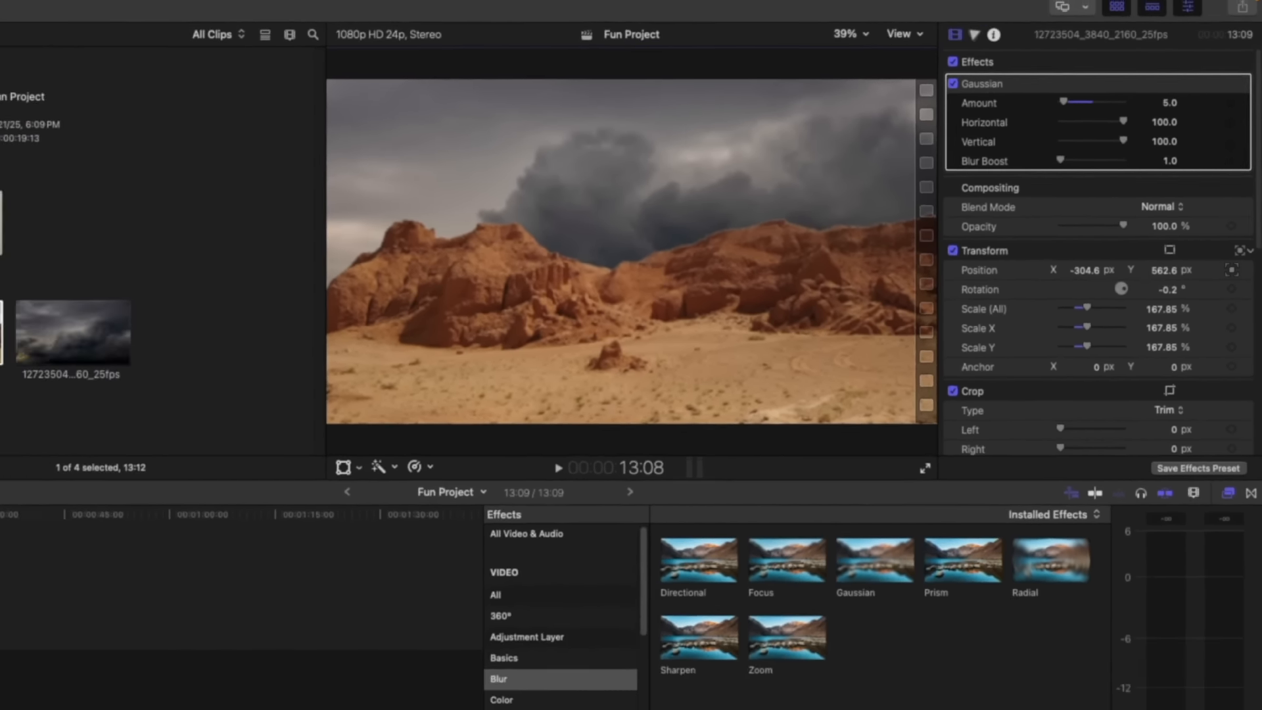
# - Play the timeline from the start to review the storm clouds moving with the desert shot
pyautogui.click(5, 431)
pyautogui.press('space')
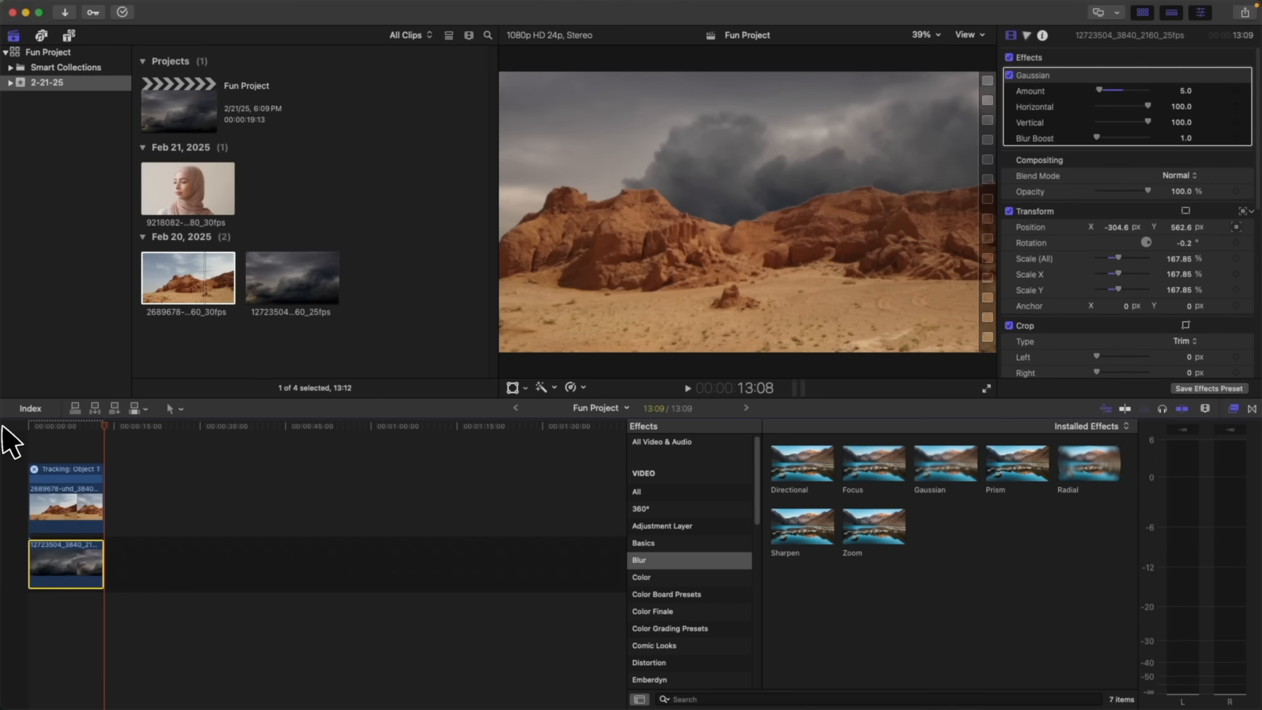
pyautogui.press('space')
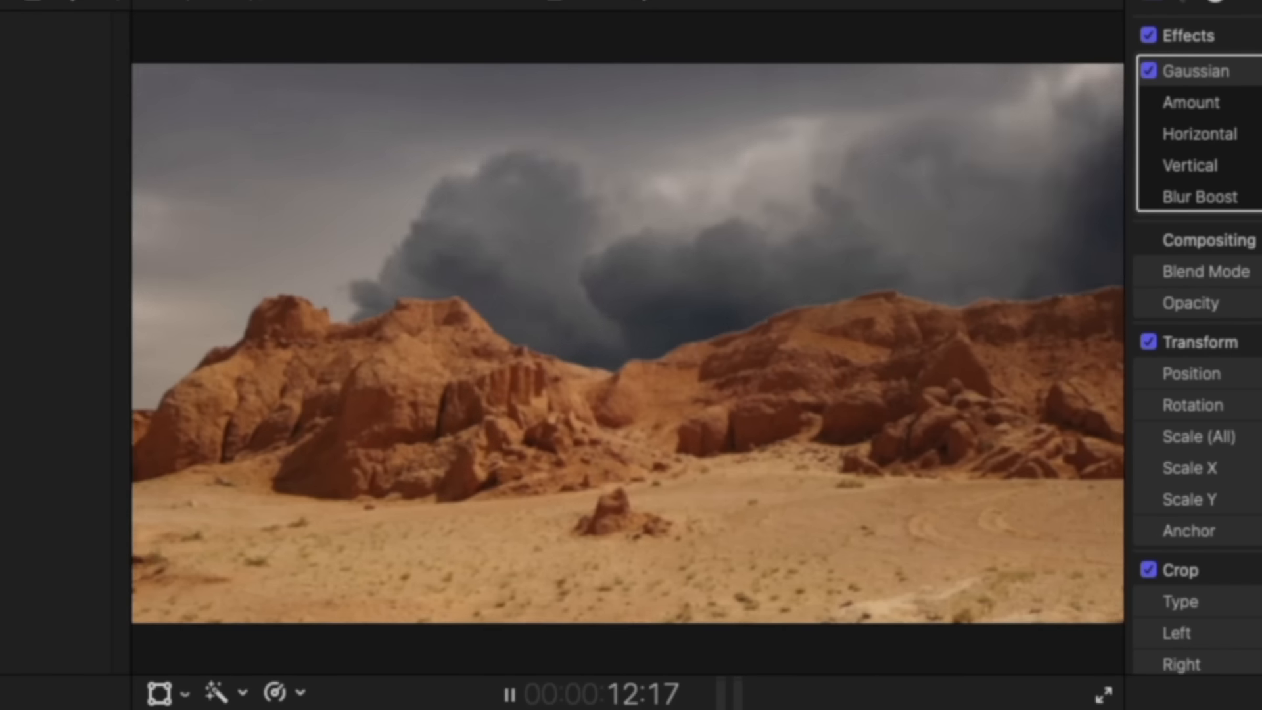
pyautogui.press('space')
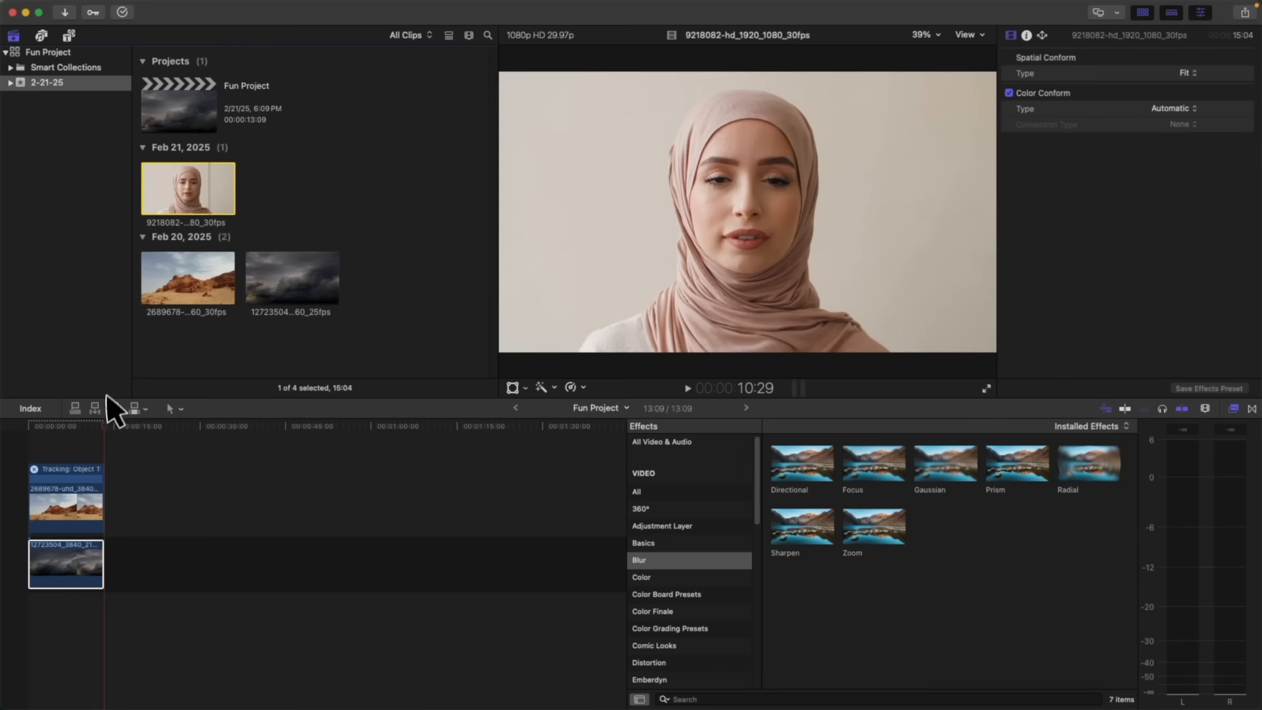
# - Connect the portrait clip of the woman above the desert clip at the timeline's start, and return the playhead there
pyautogui.click(13, 427)
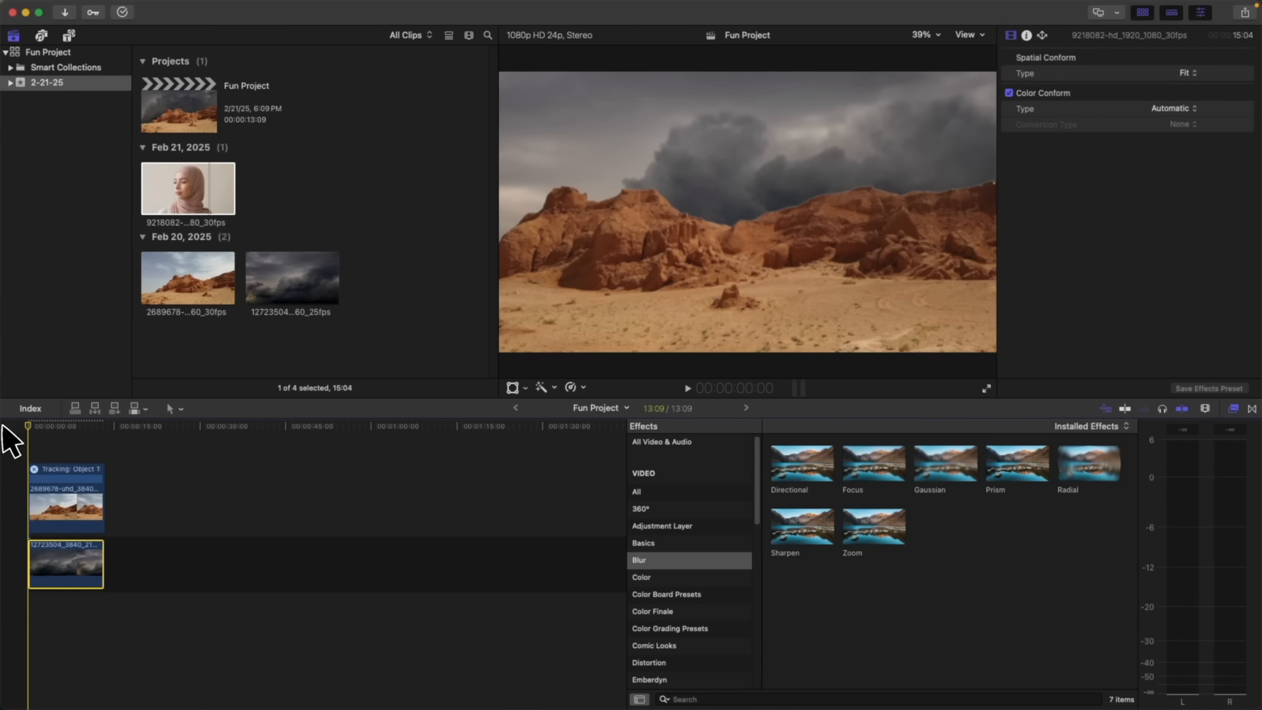
pyautogui.click(175, 198)
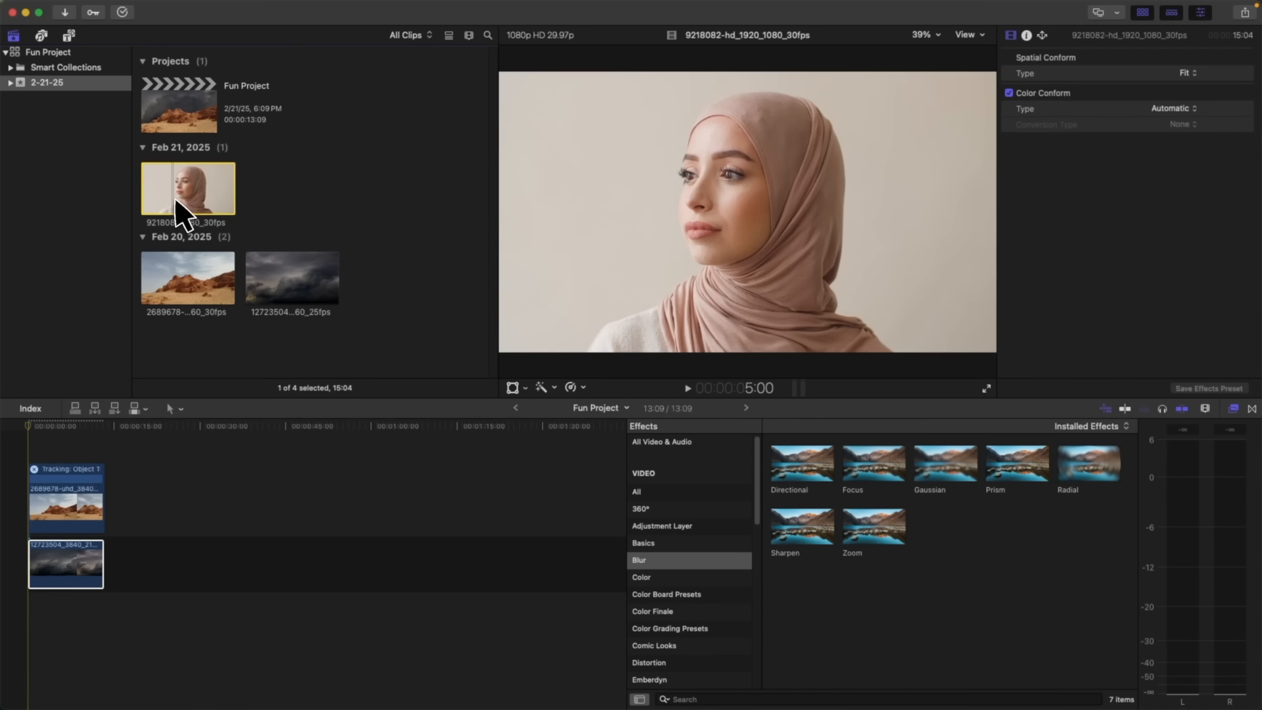
pyautogui.press('q')
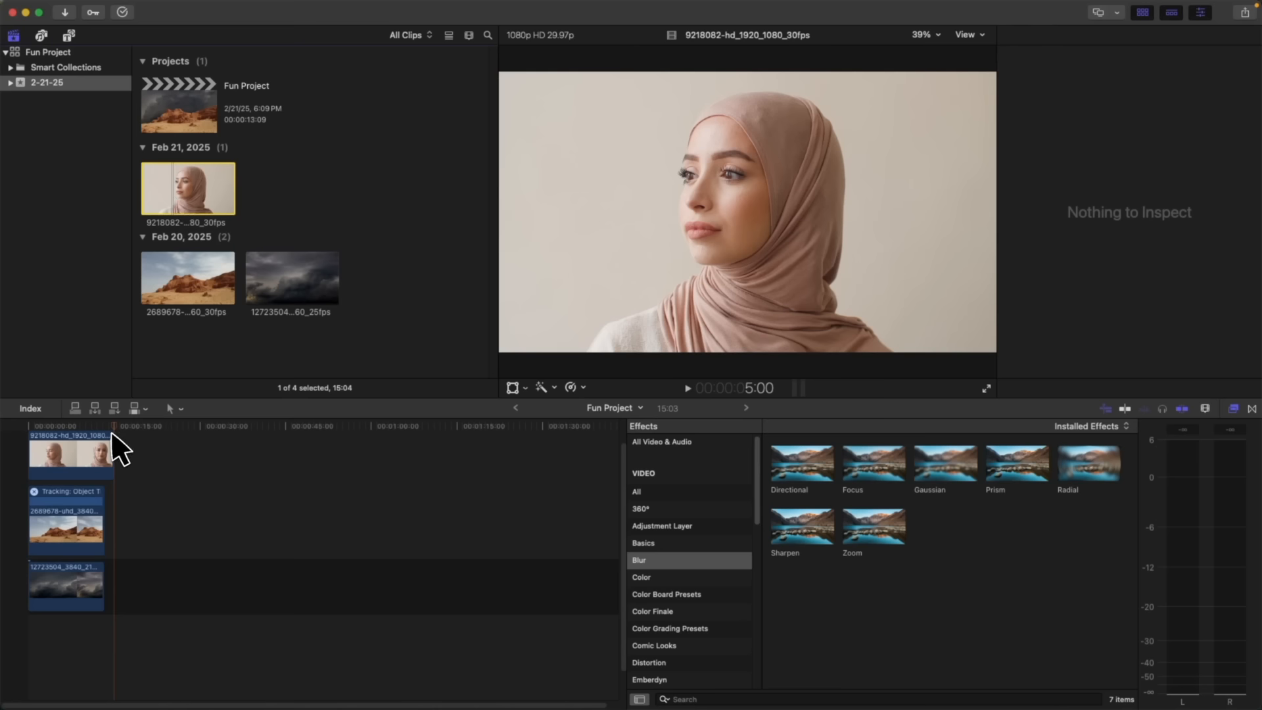
pyautogui.moveTo(116, 423); pyautogui.dragTo(3, 434)
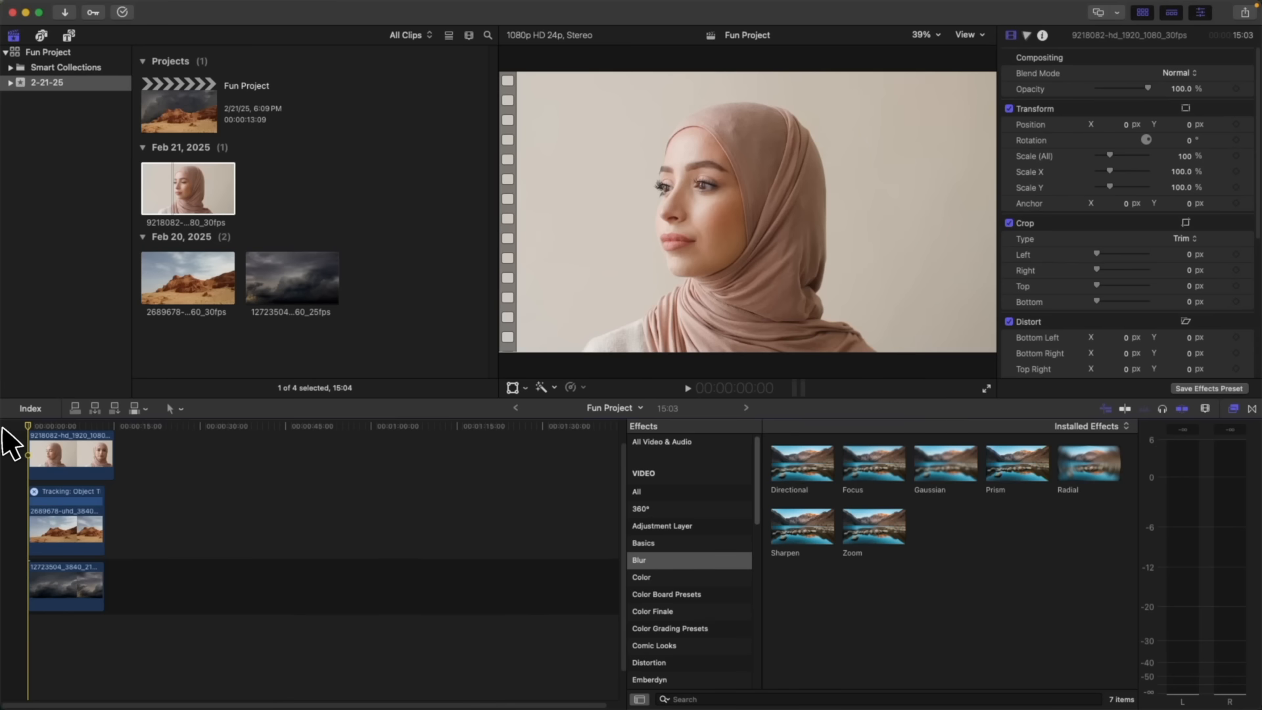
# - Add a Magnetic Mask to the portrait clip covering the woman's head and shoulders, analyze it across the clip, and finish mask editing
pyautogui.moveTo(29, 425)
pyautogui.mouseDown()
pyautogui.moveTo(112, 427)
pyautogui.moveTo(26, 428)
pyautogui.mouseUp()
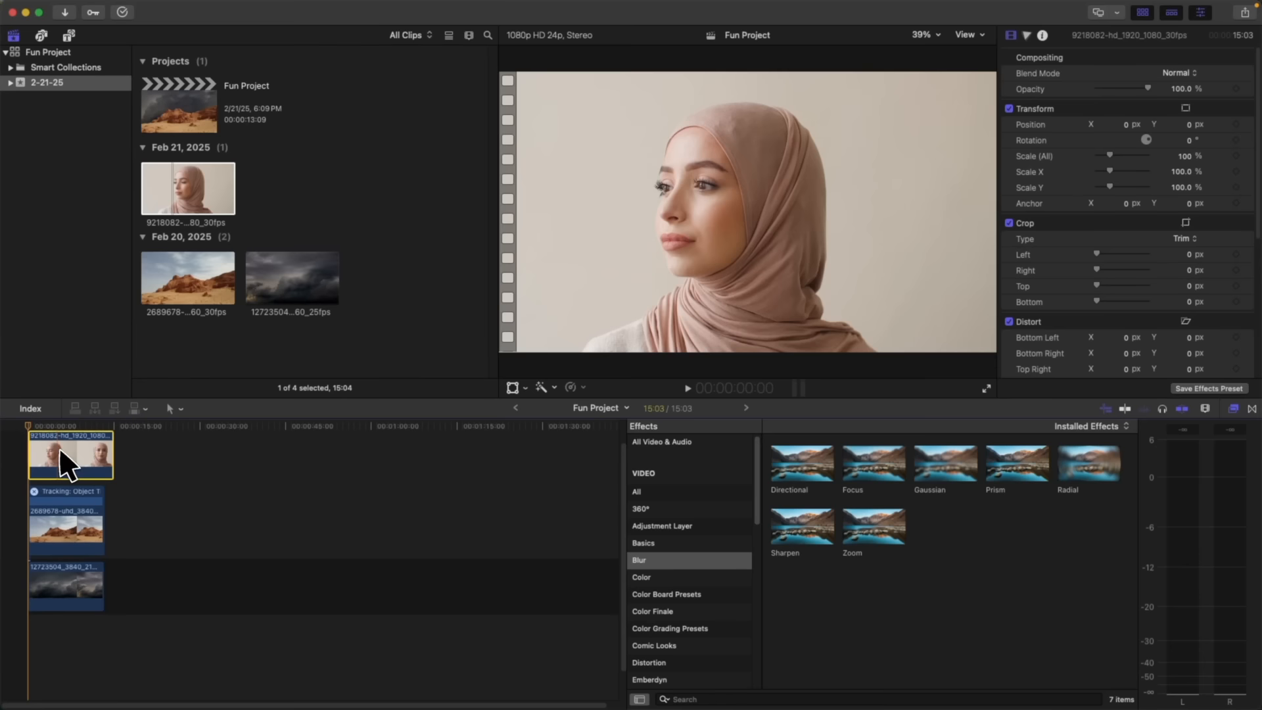
pyautogui.click(62, 463)
pyautogui.click(554, 388)
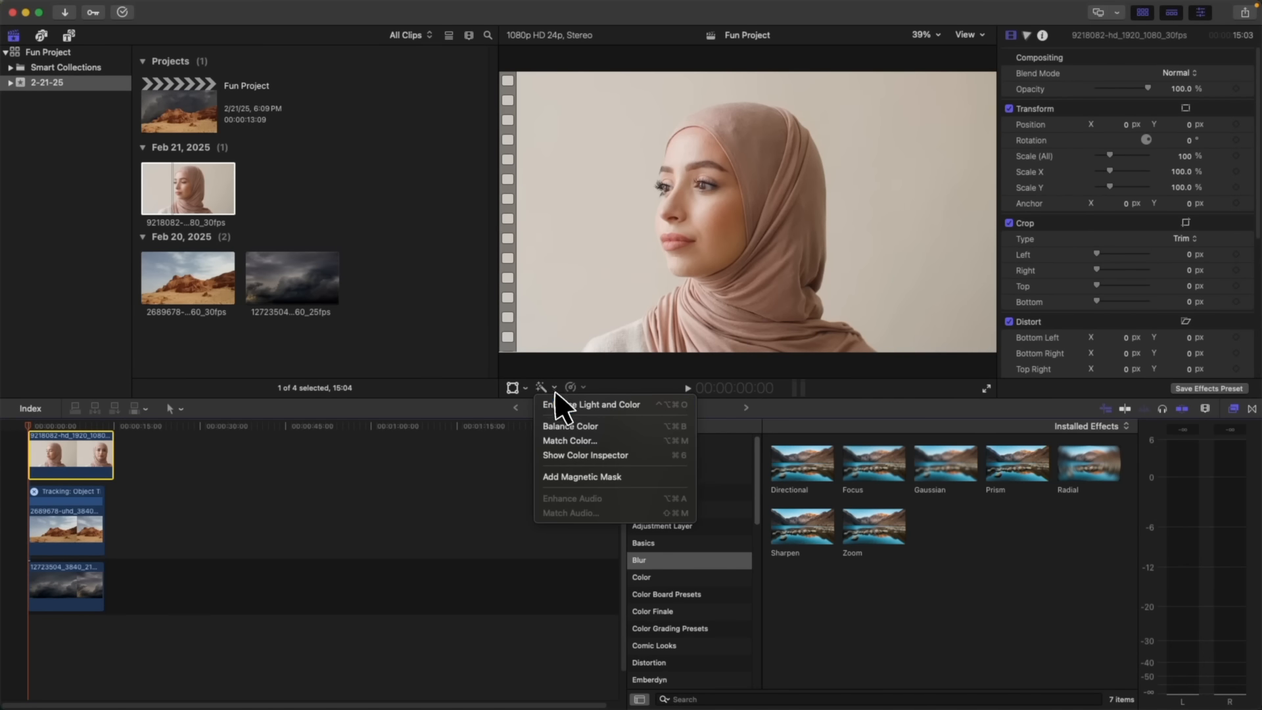
pyautogui.click(554, 478)
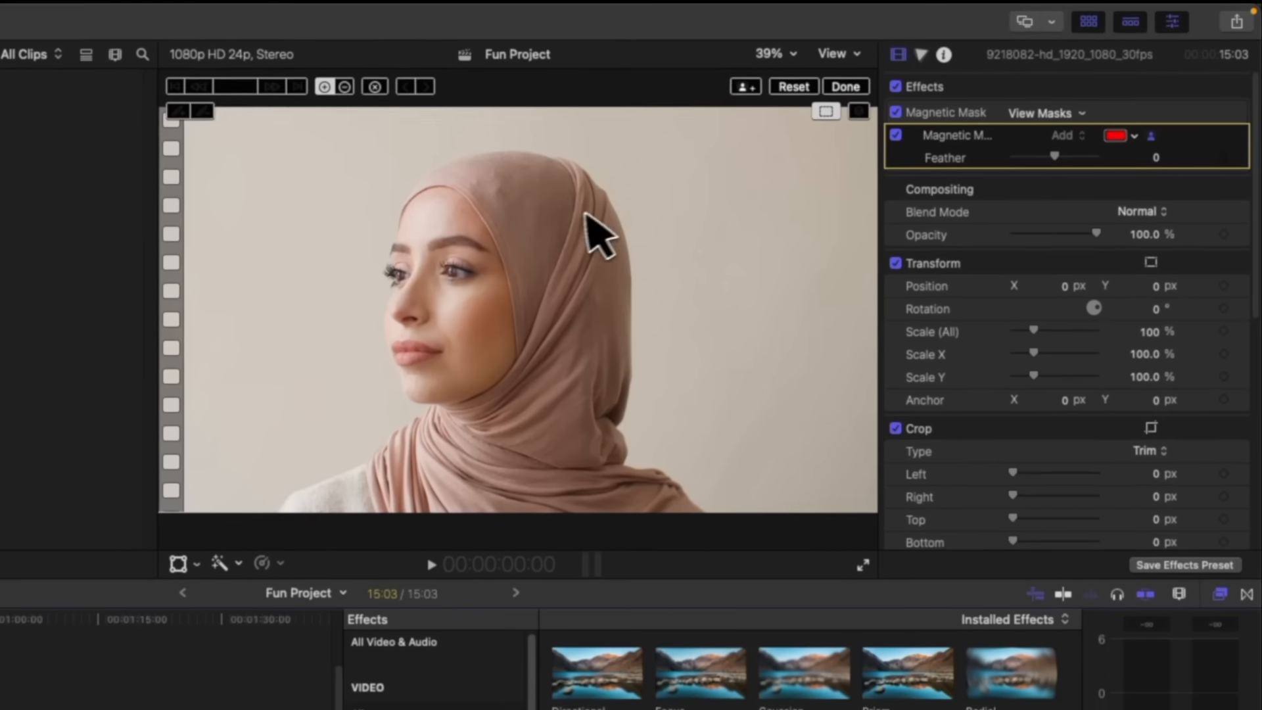
pyautogui.click(528, 203)
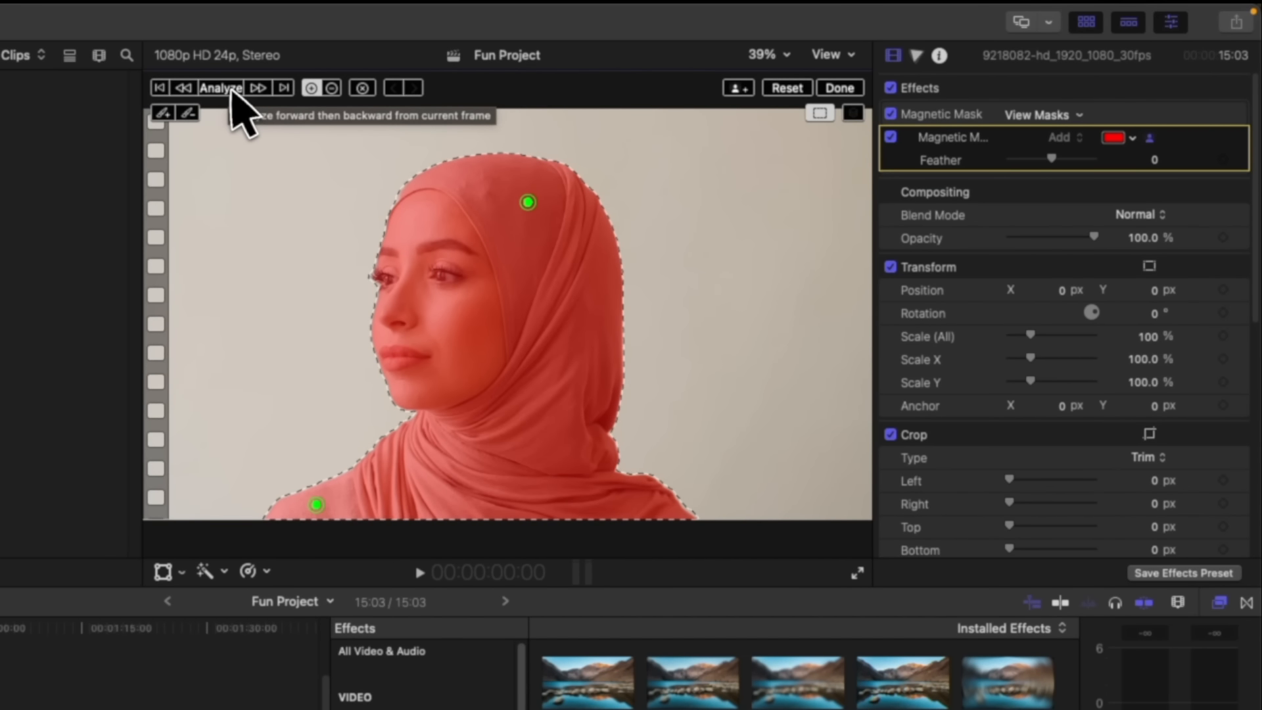
pyautogui.click(232, 90)
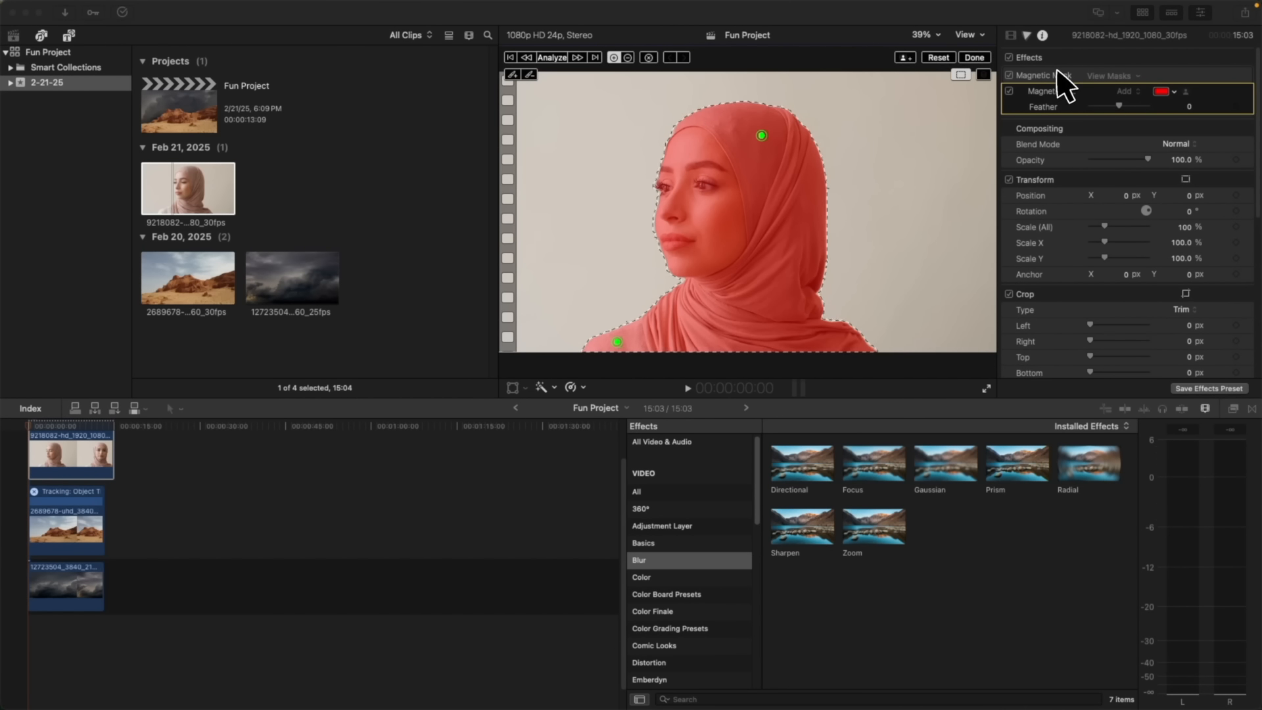
pyautogui.click(974, 57)
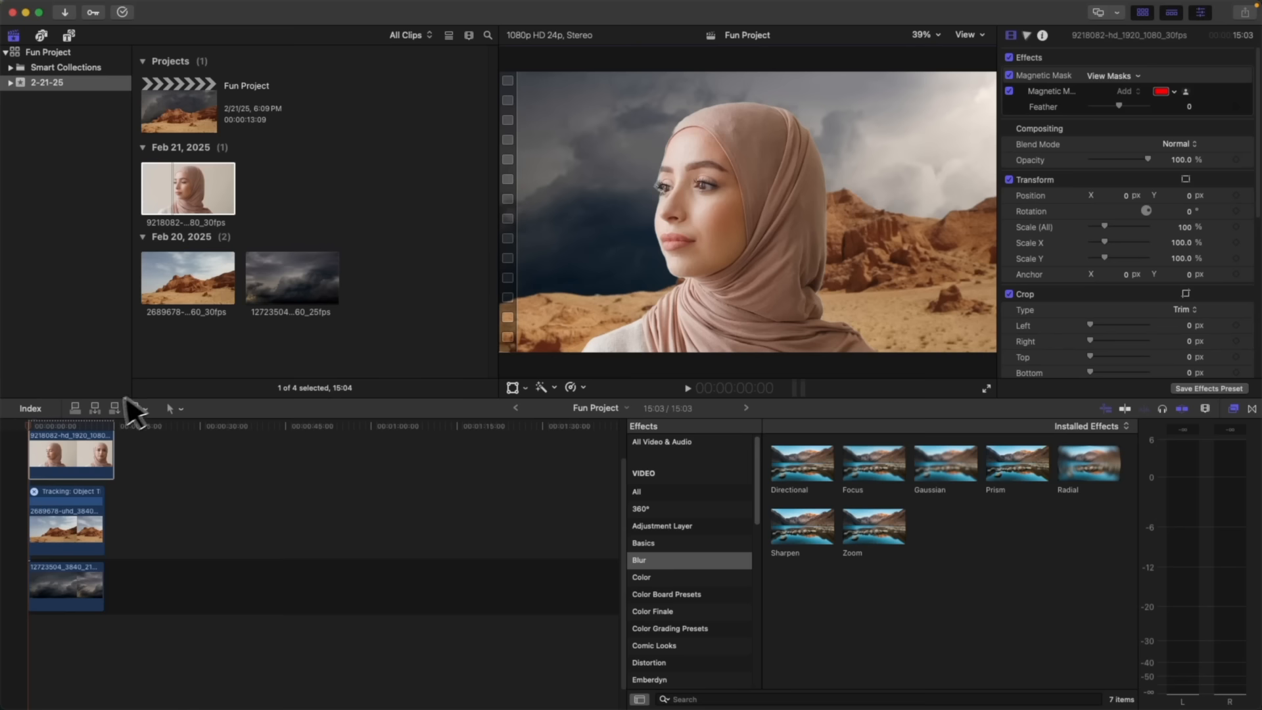
# - Trim the end of the portrait clip to match the end of the desert clip
pyautogui.moveTo(34, 429); pyautogui.dragTo(103, 426)
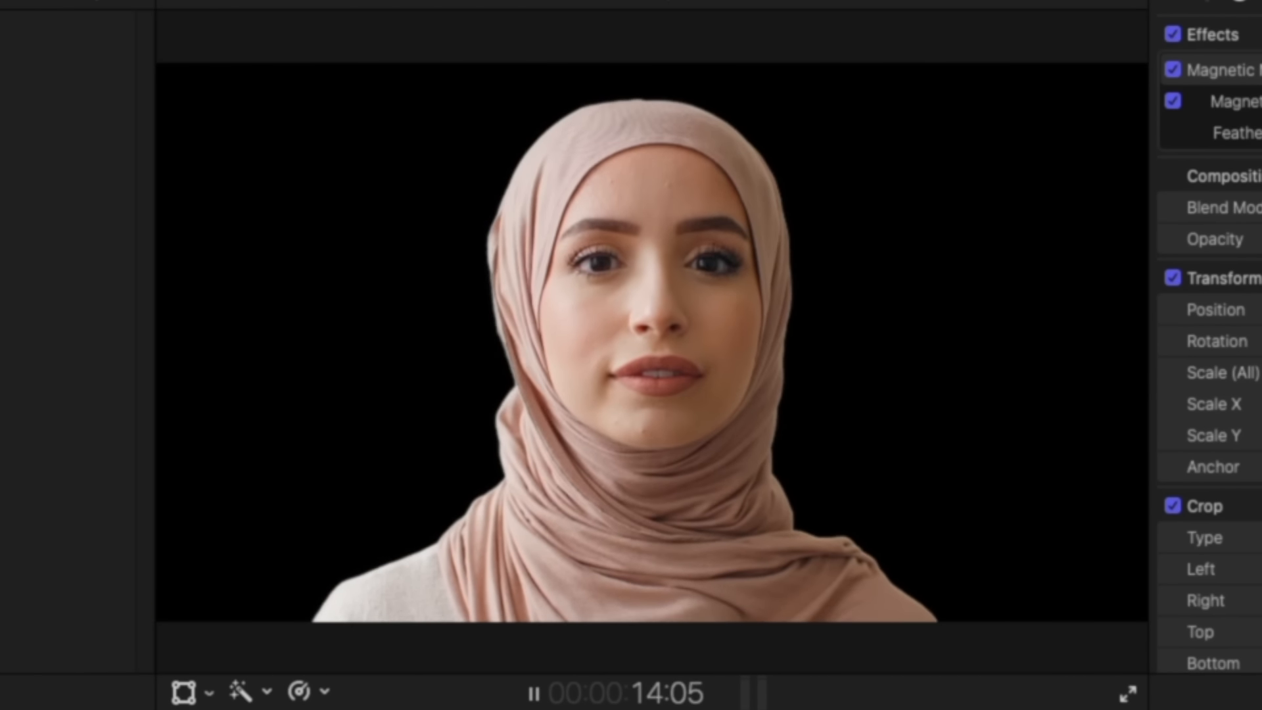
pyautogui.press('space')
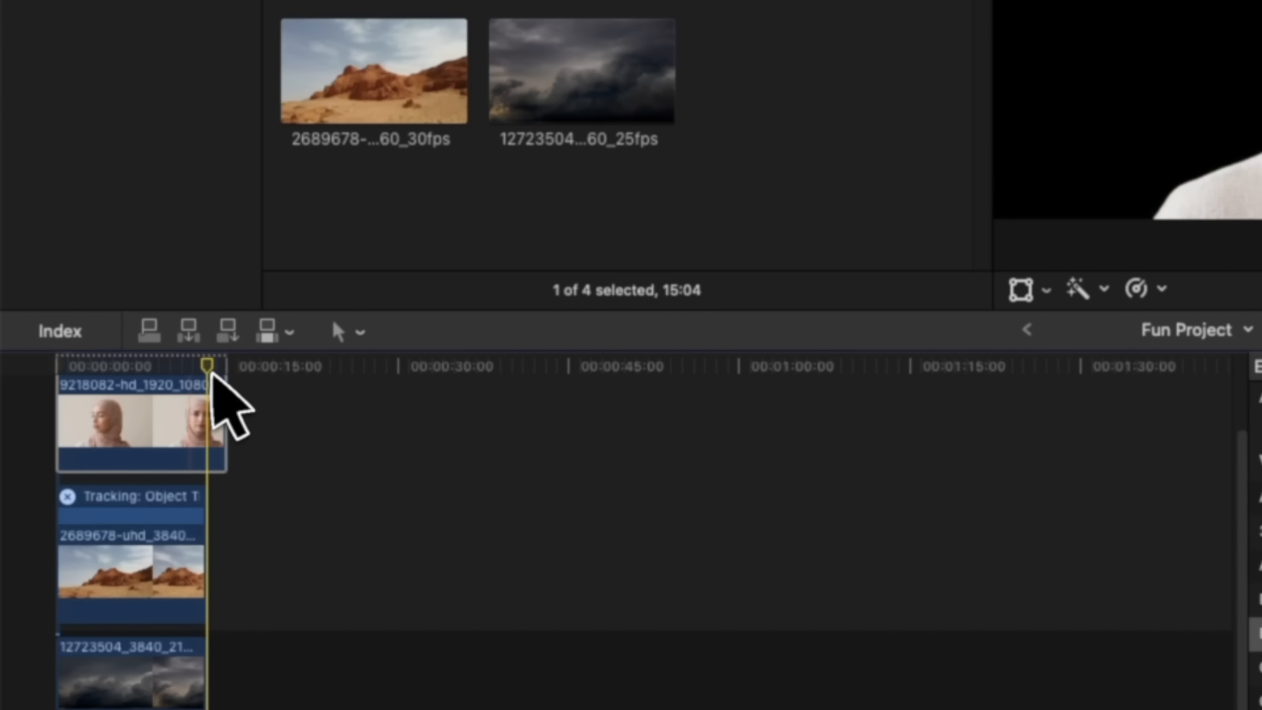
pyautogui.hotkey('alt', ']')
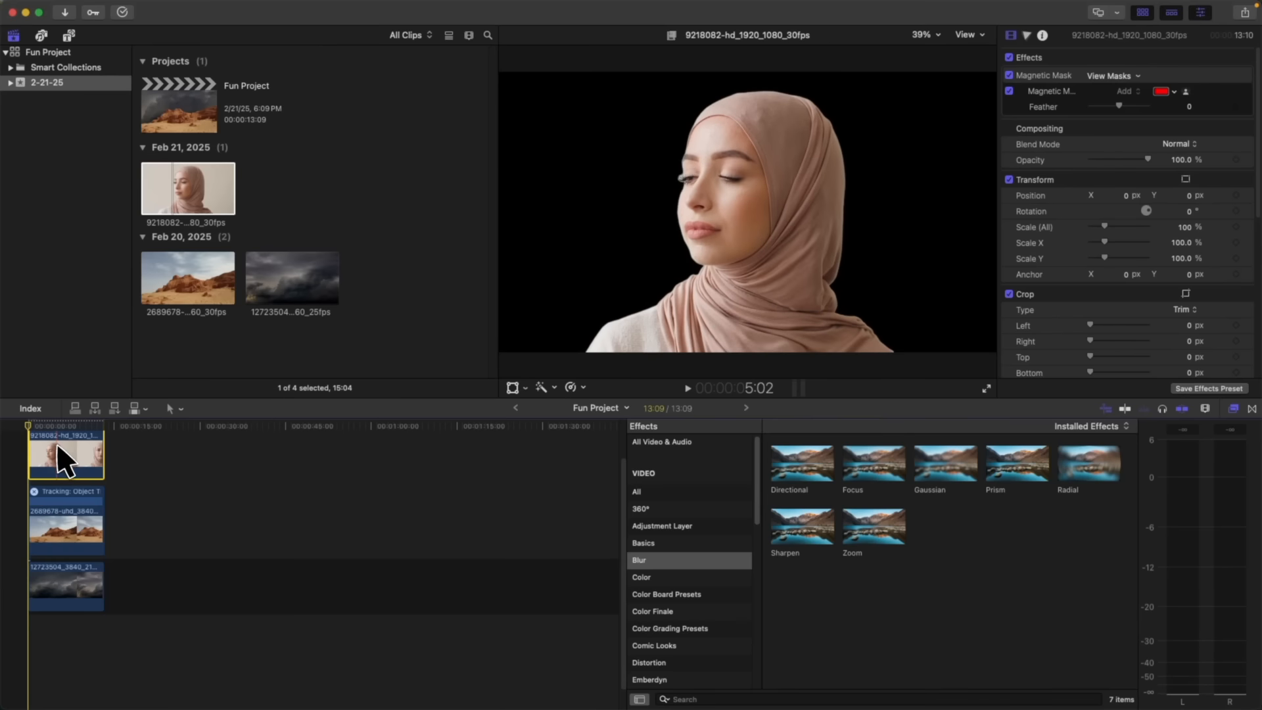
# - Attach the portrait clip's transform to the desert clip's Object Track tracker, and finish the transform editing
pyautogui.click(60, 451)
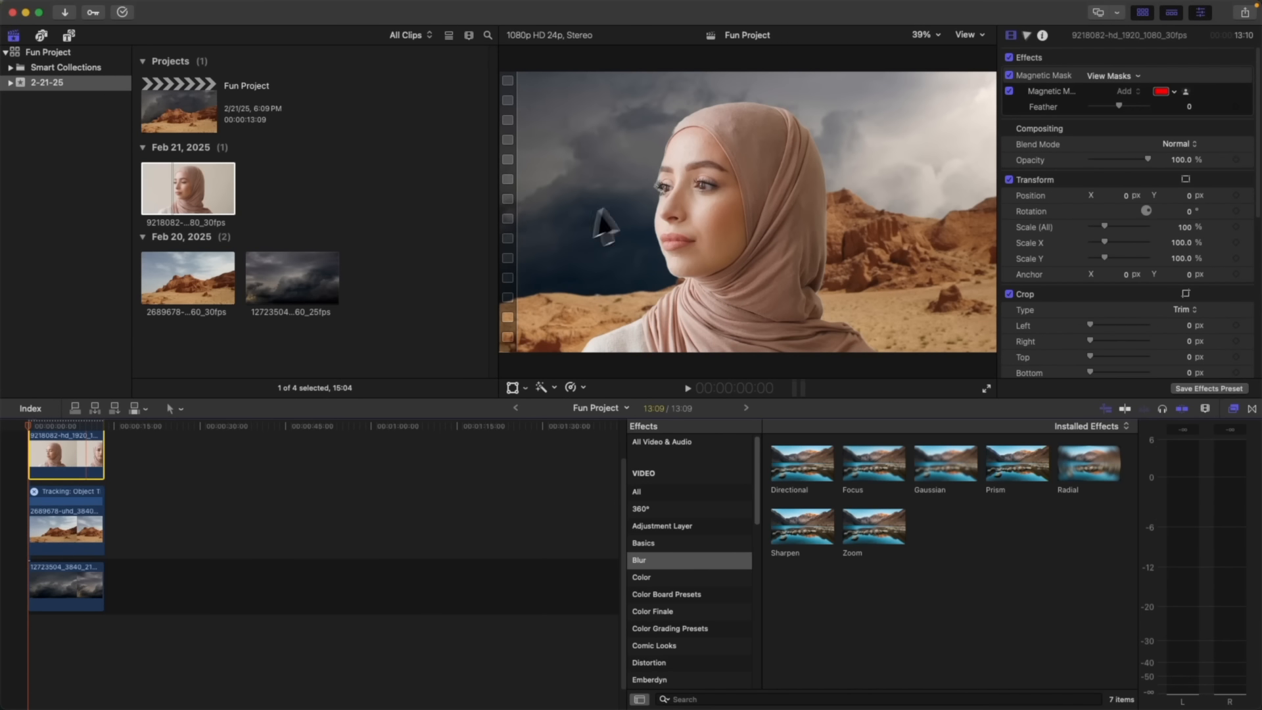
pyautogui.click(513, 388)
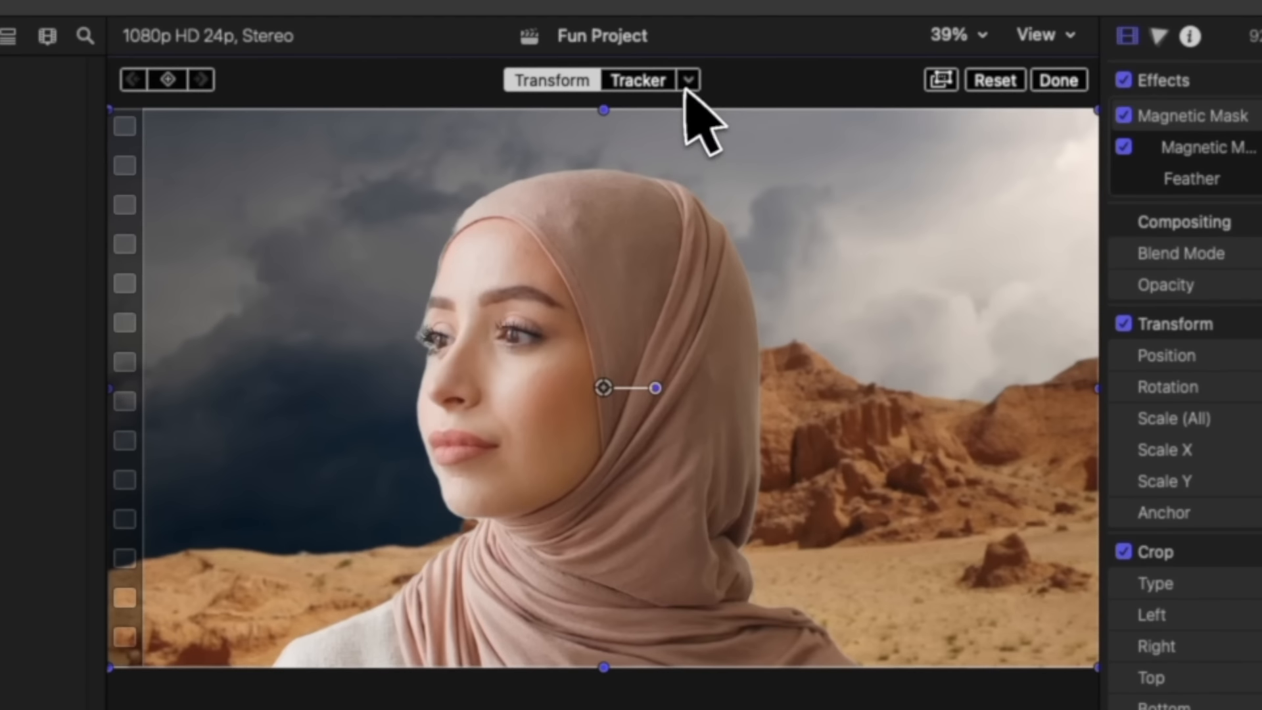
pyautogui.click(688, 82)
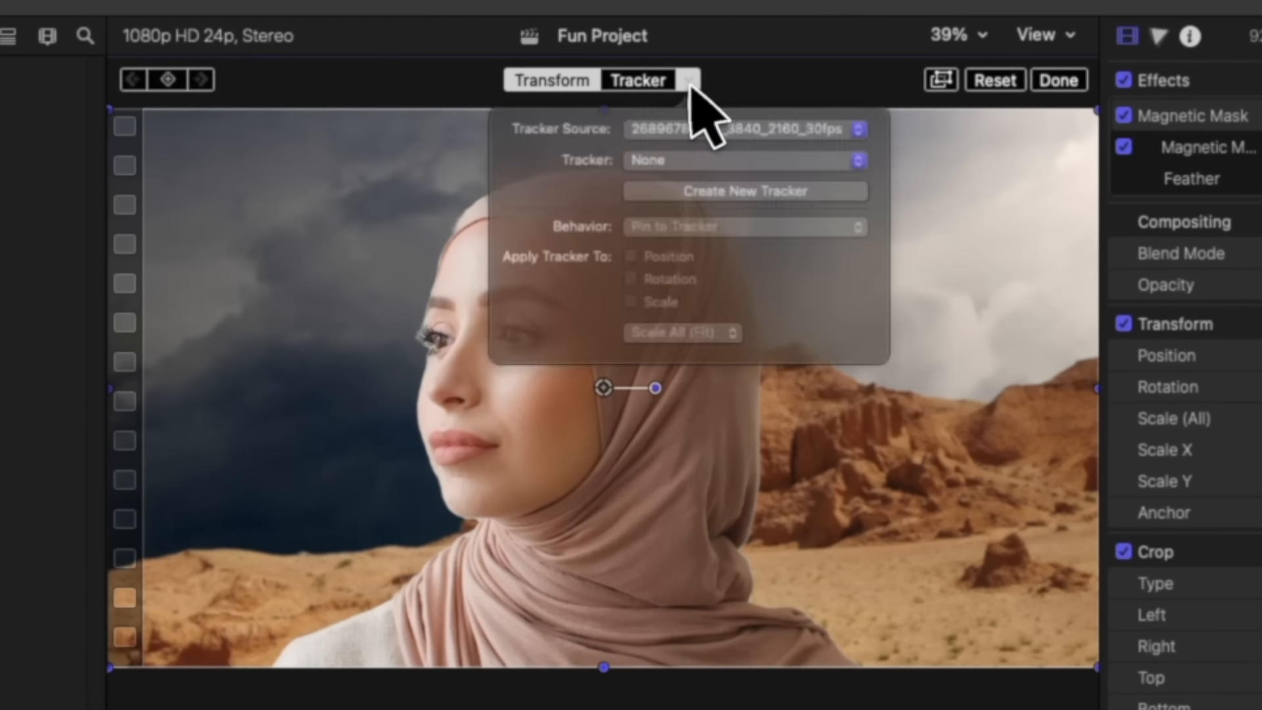
pyautogui.click(660, 185)
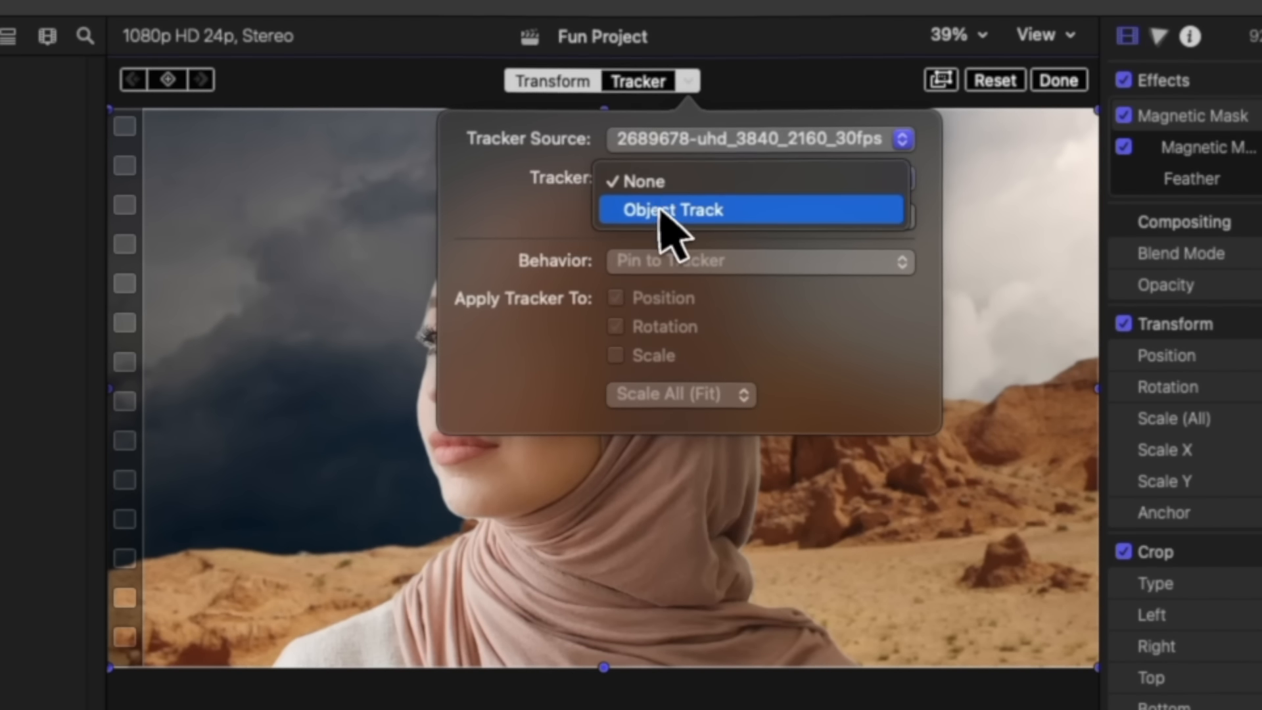
pyautogui.click(660, 210)
pyautogui.click(659, 212)
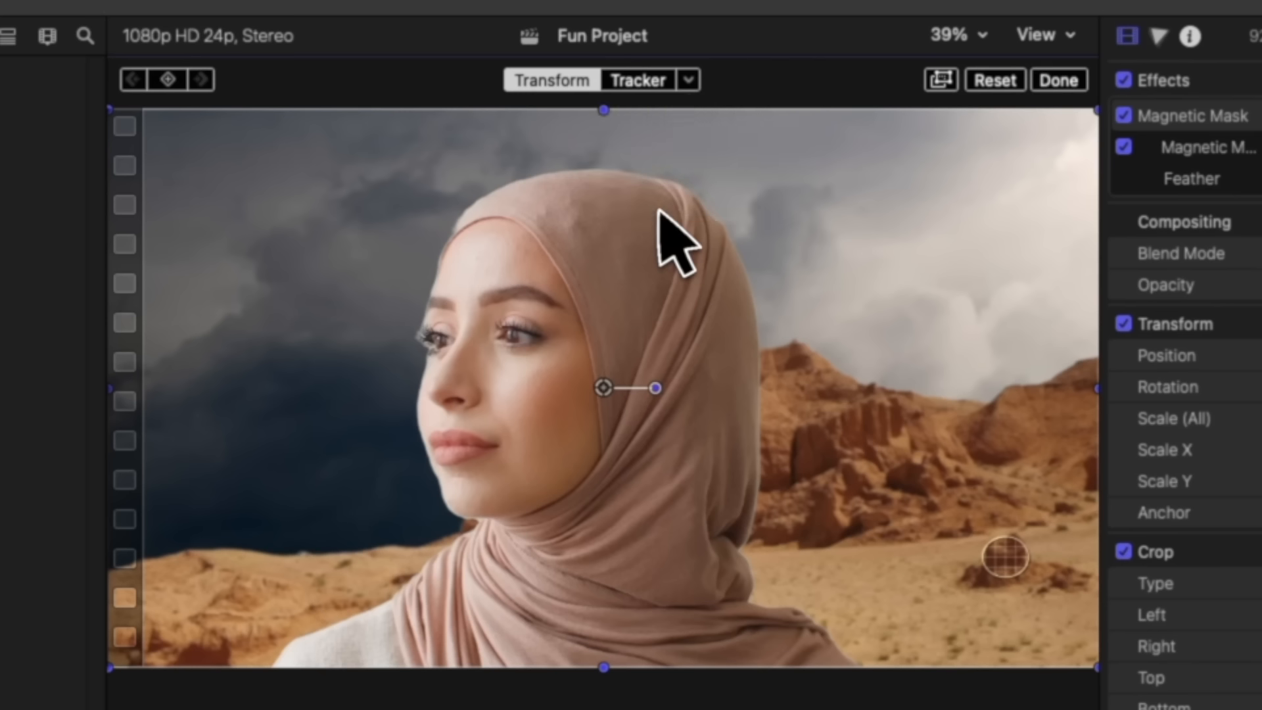
pyautogui.click(688, 79)
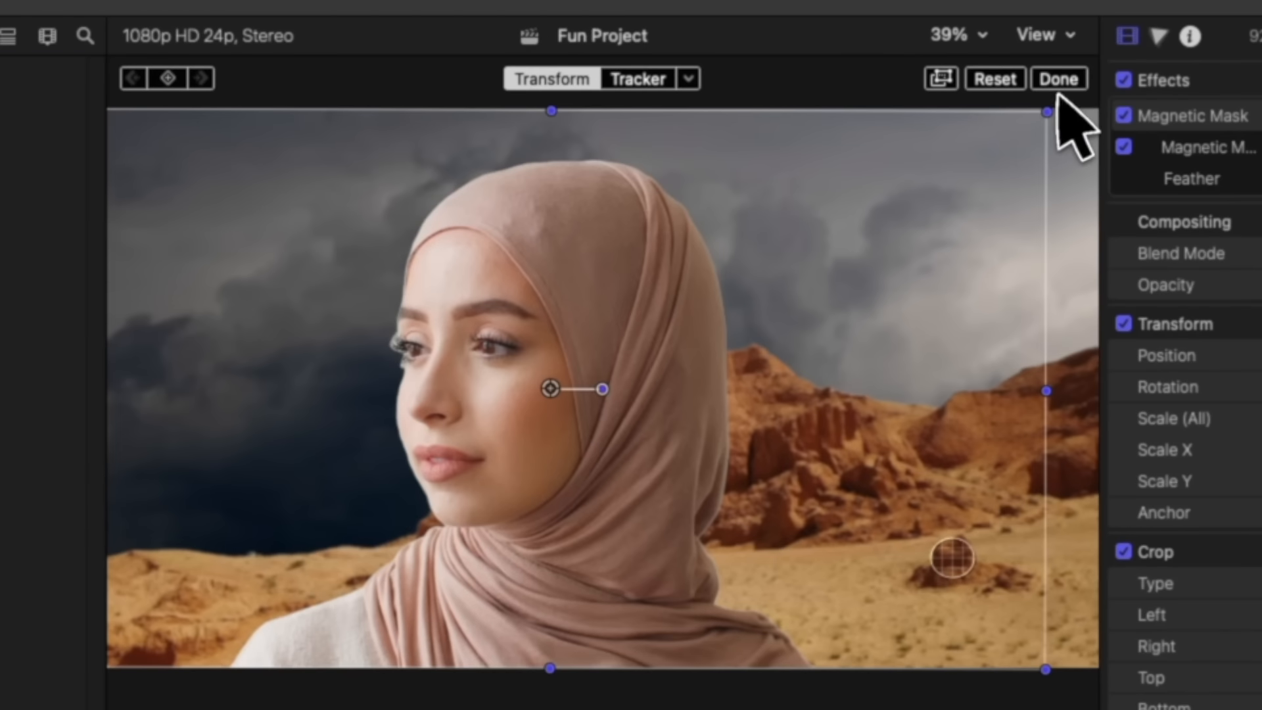
pyautogui.click(1060, 82)
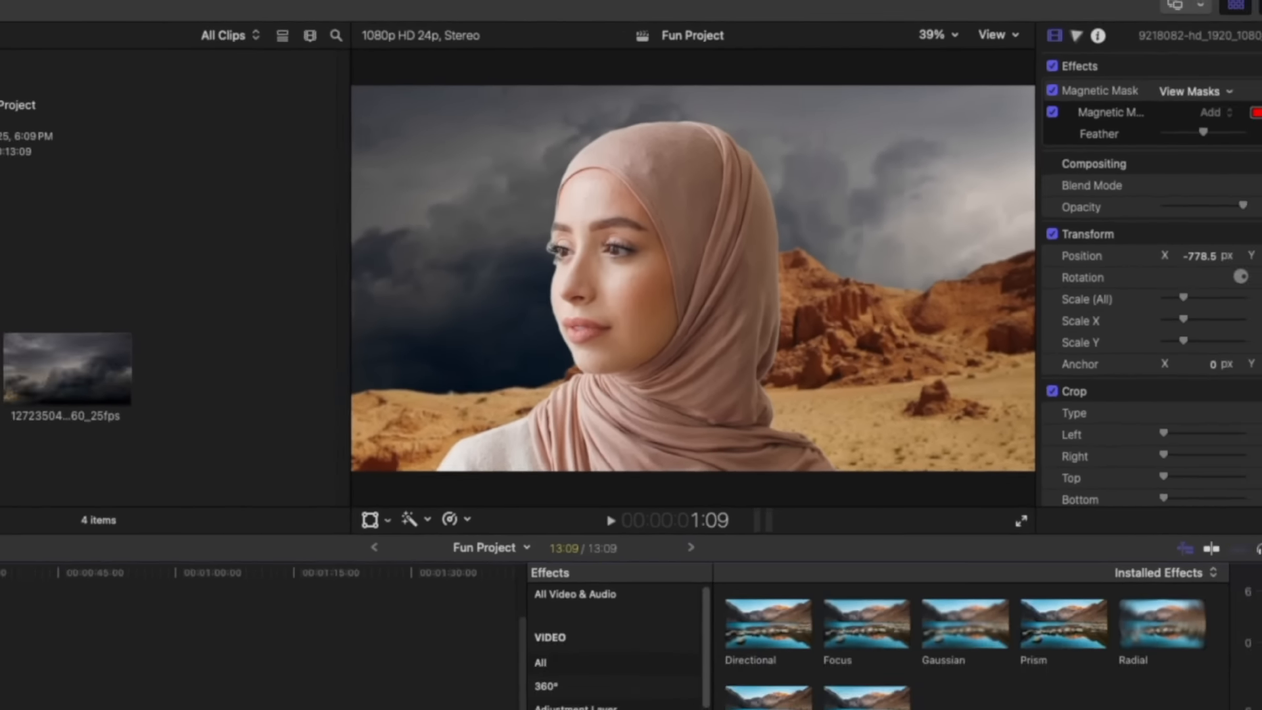
# - Move the tracked portrait clip in the frame to position X -381.3 px and Y 290.3 px
pyautogui.press('space')
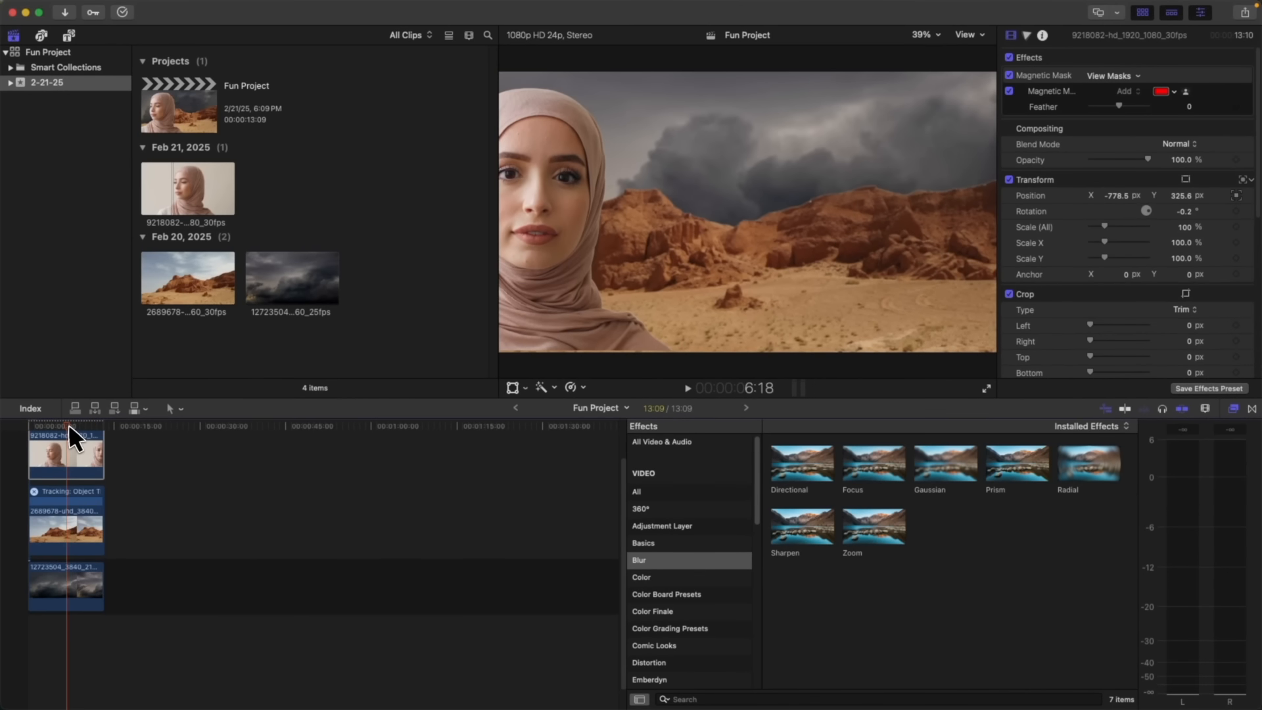
pyautogui.moveTo(68, 425)
pyautogui.mouseDown()
pyautogui.moveTo(114, 425)
pyautogui.moveTo(79, 424)
pyautogui.mouseUp()
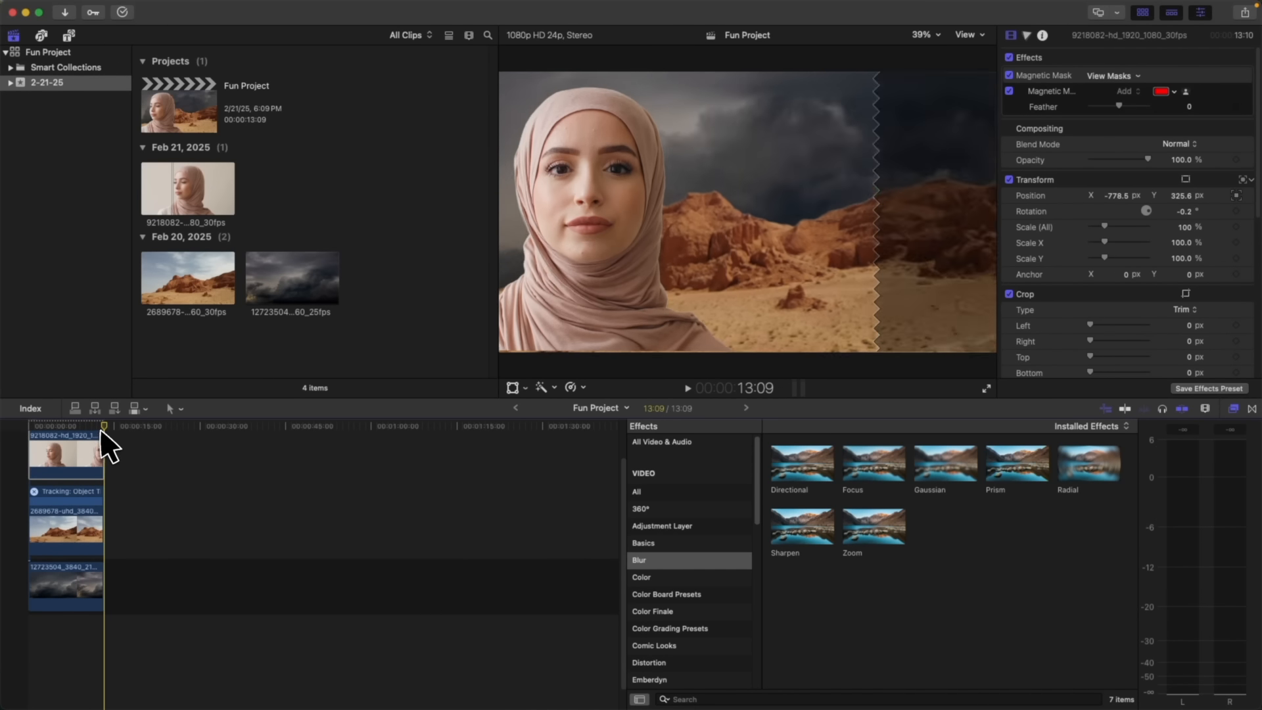
pyautogui.click(513, 387)
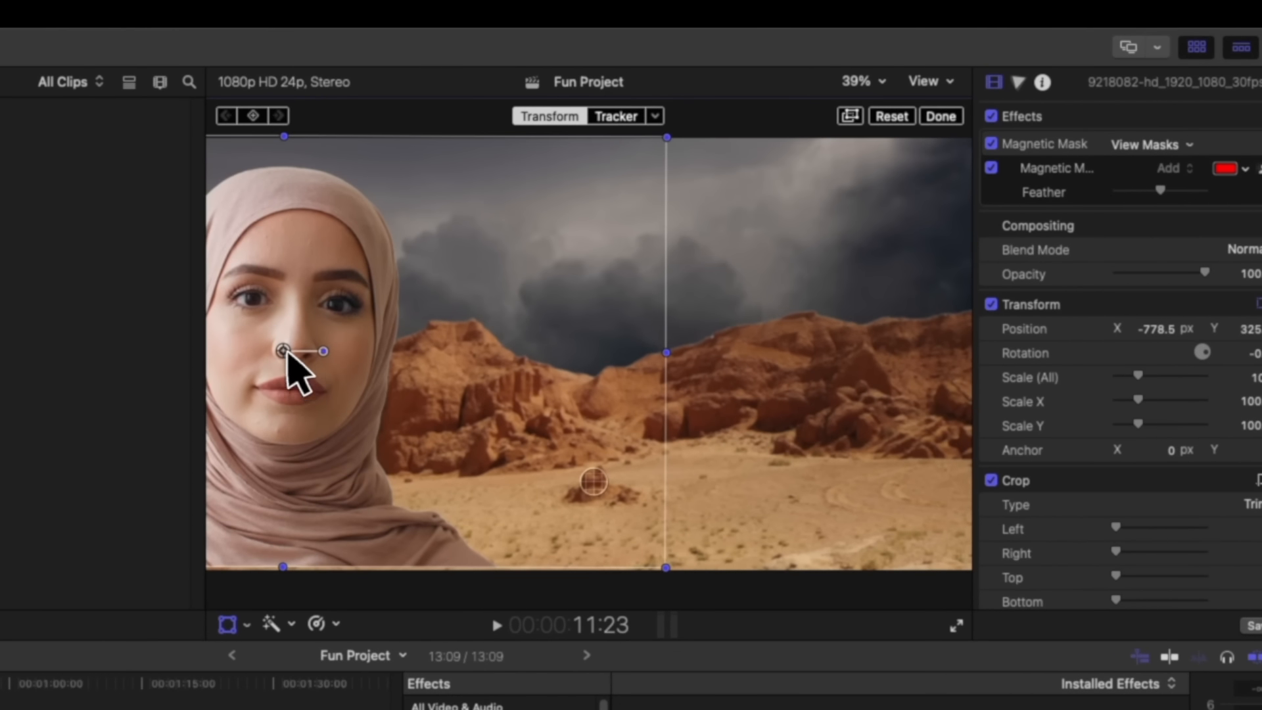
pyautogui.moveTo(287, 355); pyautogui.dragTo(446, 370)
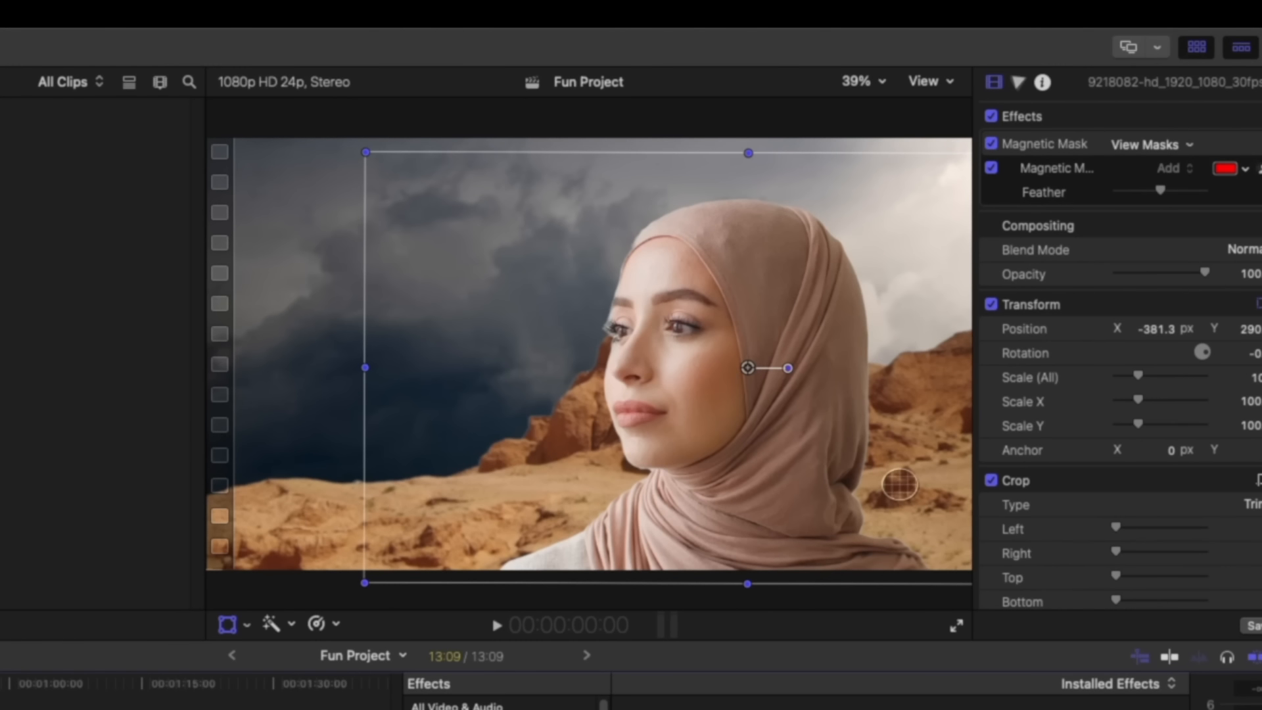
# - Play the timeline from the start to review the woman moving with the tracked desert shot
pyautogui.press('space')
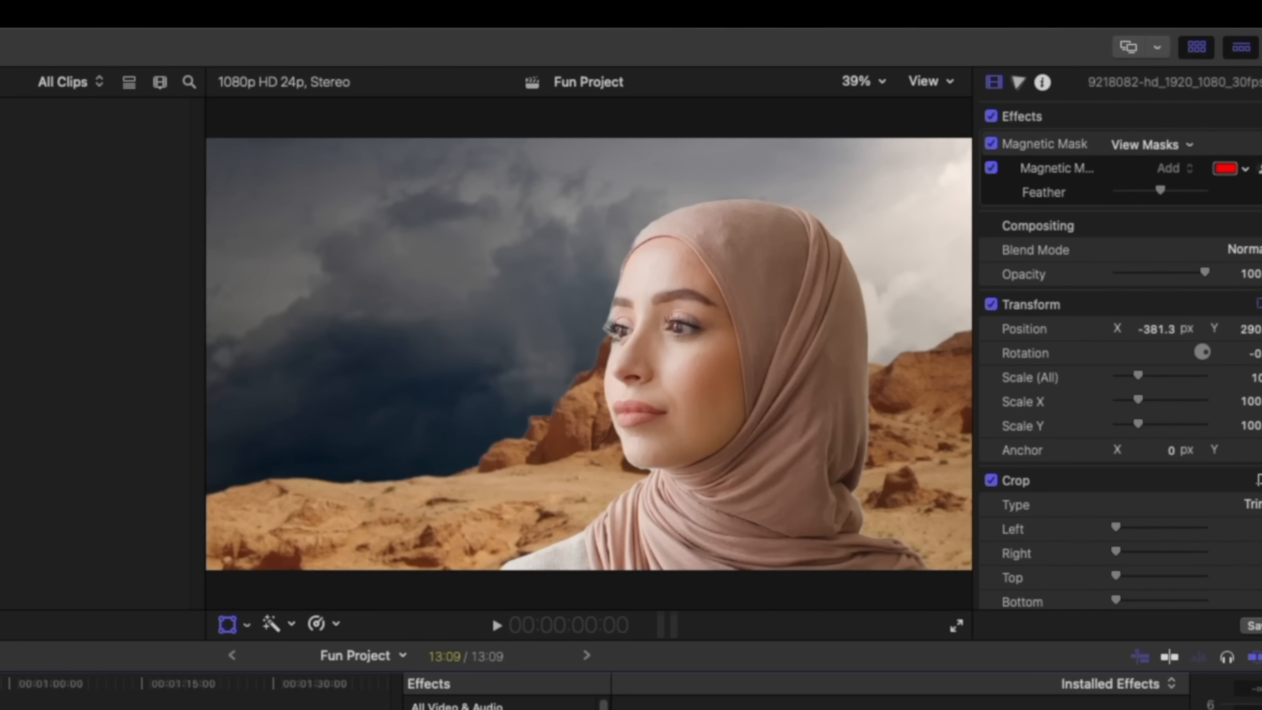
pyautogui.press('space')
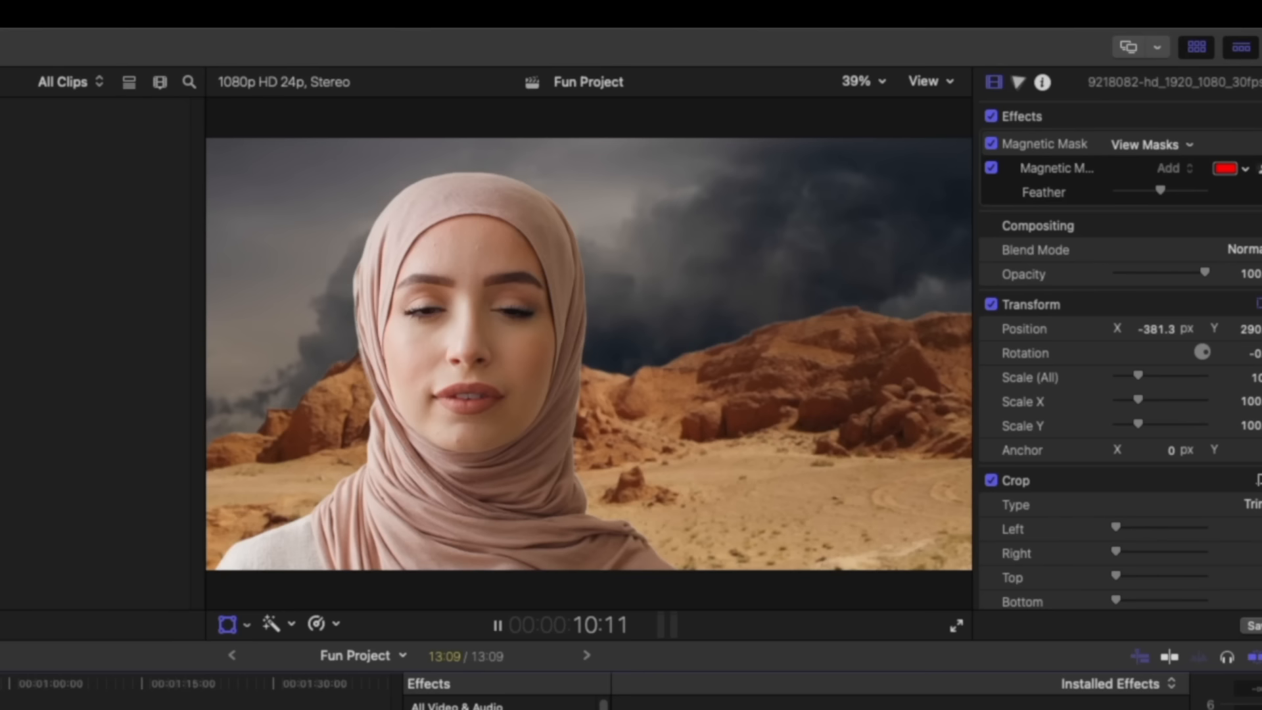
pyautogui.press('space')
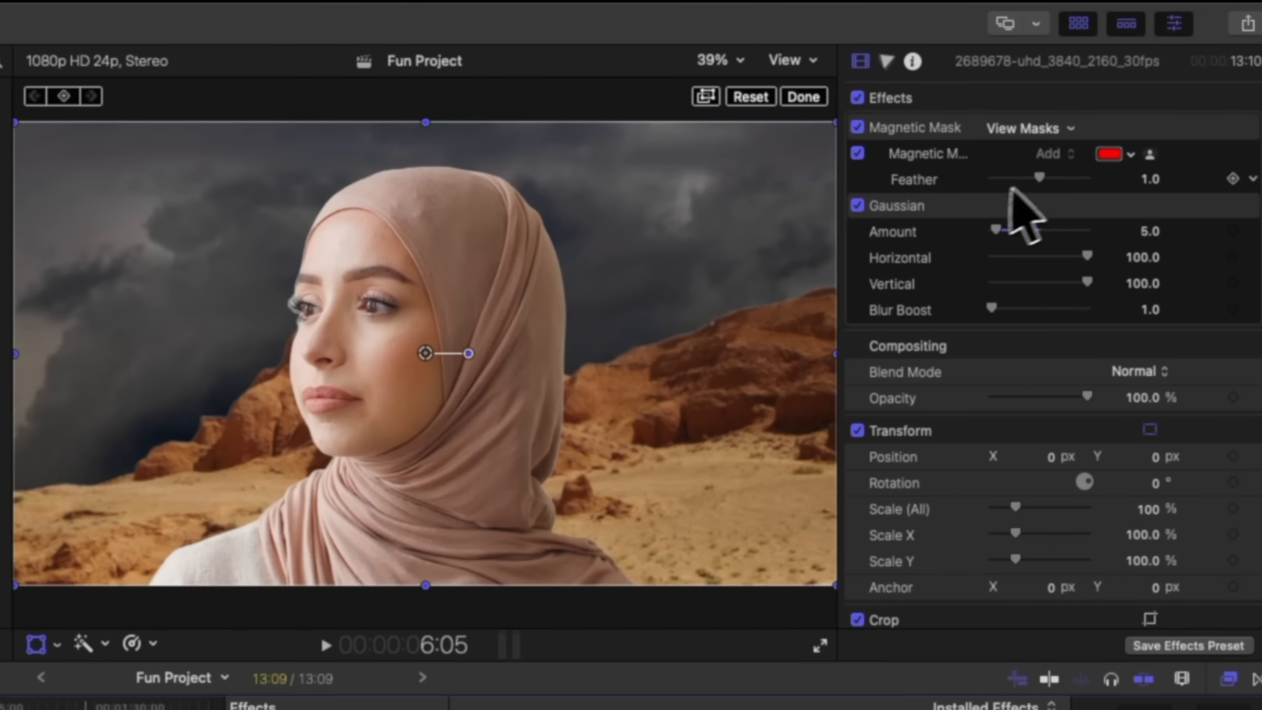
# - Set the feather of the desert clip's Magnetic Mask to 13
pyautogui.click(972, 158)
pyautogui.click(961, 129)
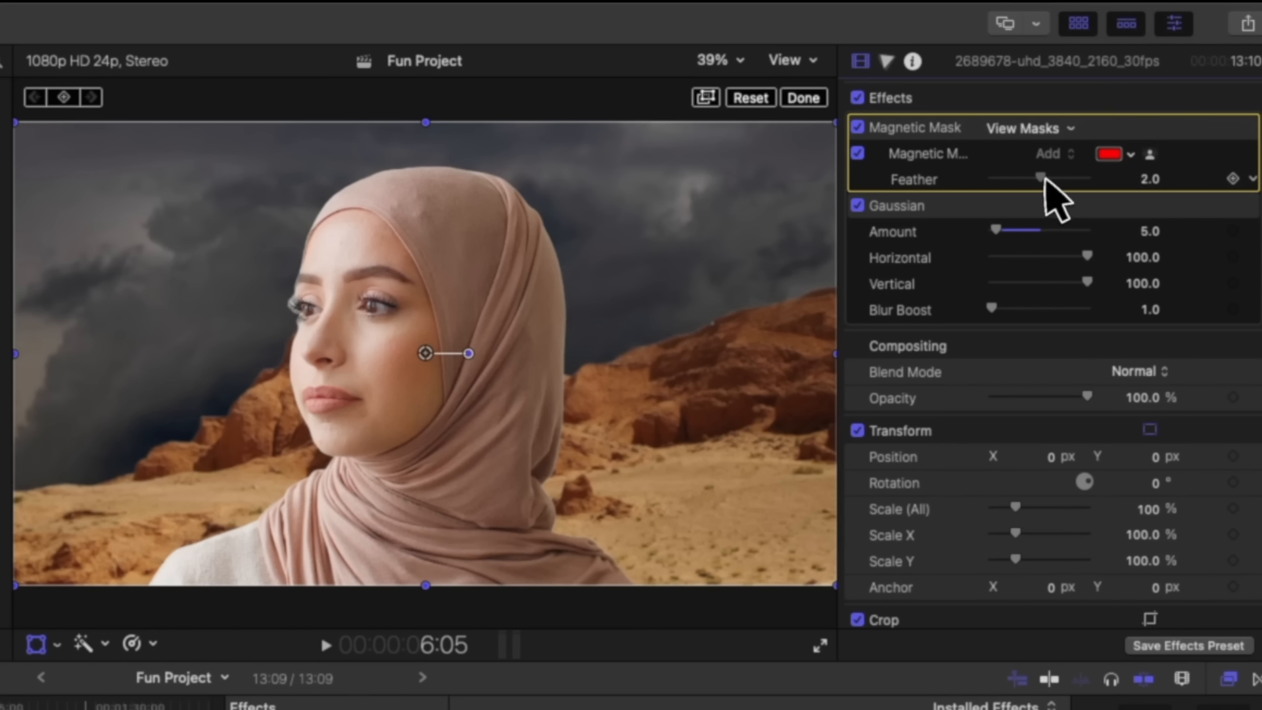
pyautogui.moveTo(1049, 178); pyautogui.dragTo(1051, 179)
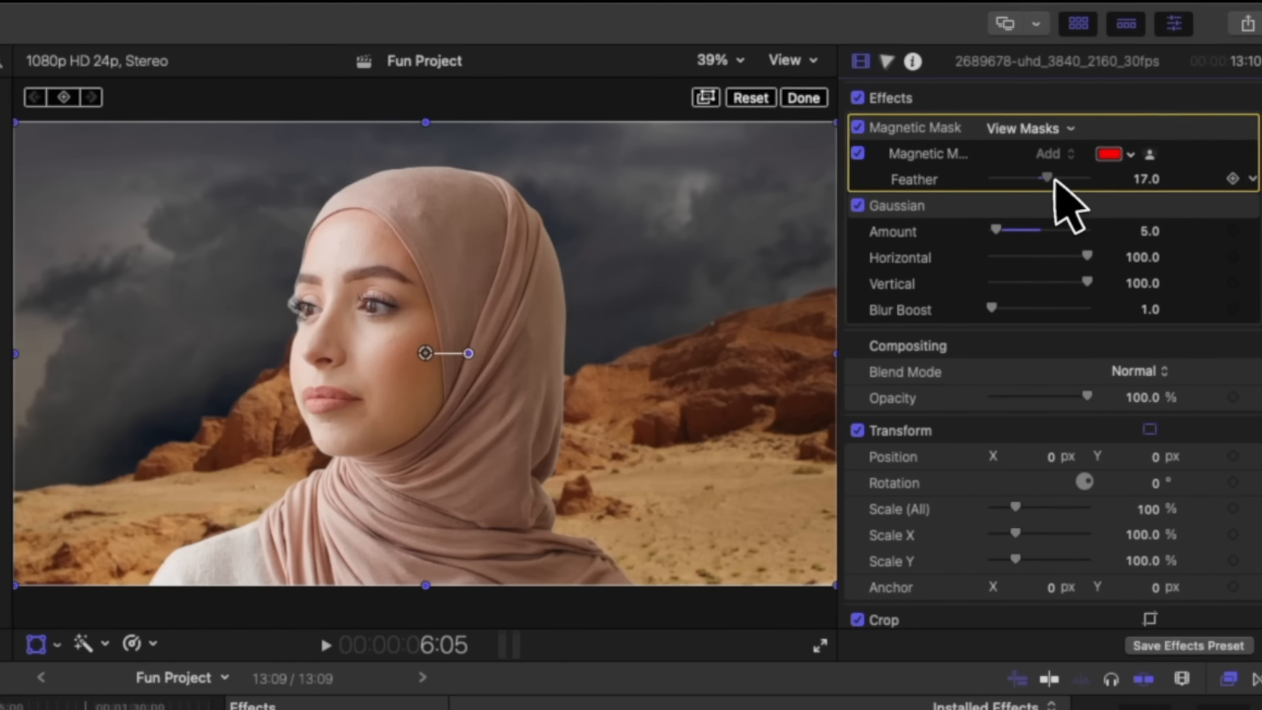
pyautogui.moveTo(1055, 182)
pyautogui.mouseDown()
pyautogui.moveTo(1042, 189)
pyautogui.moveTo(1051, 180)
pyautogui.mouseUp()
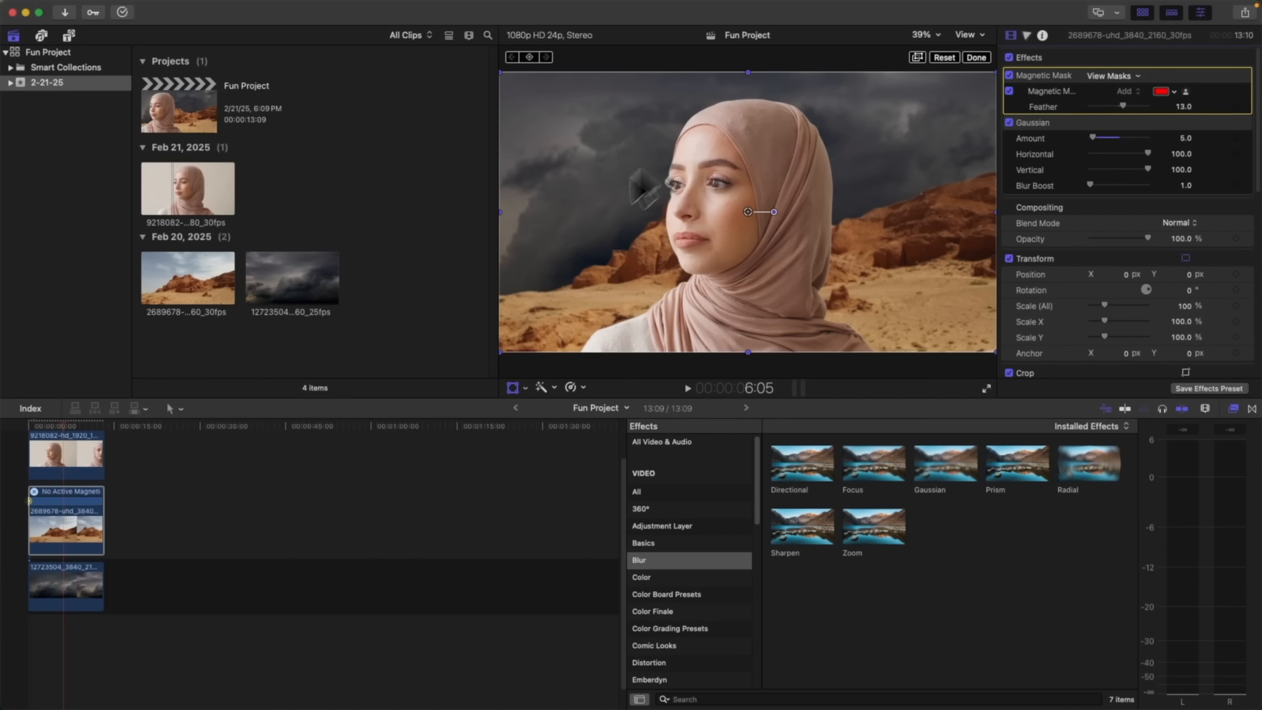
# - Finish the transform editing on the portrait clip and set its Magnetic Mask feather to -50
pyautogui.click(84, 462)
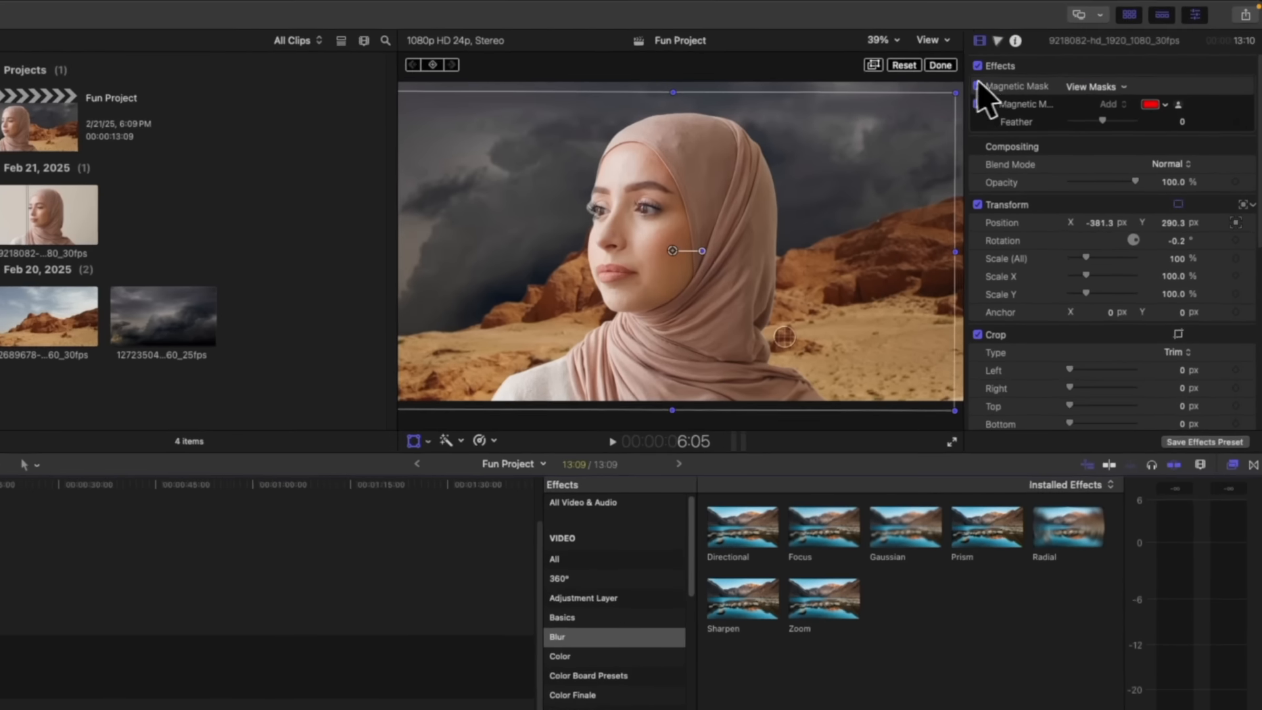
pyautogui.click(980, 58)
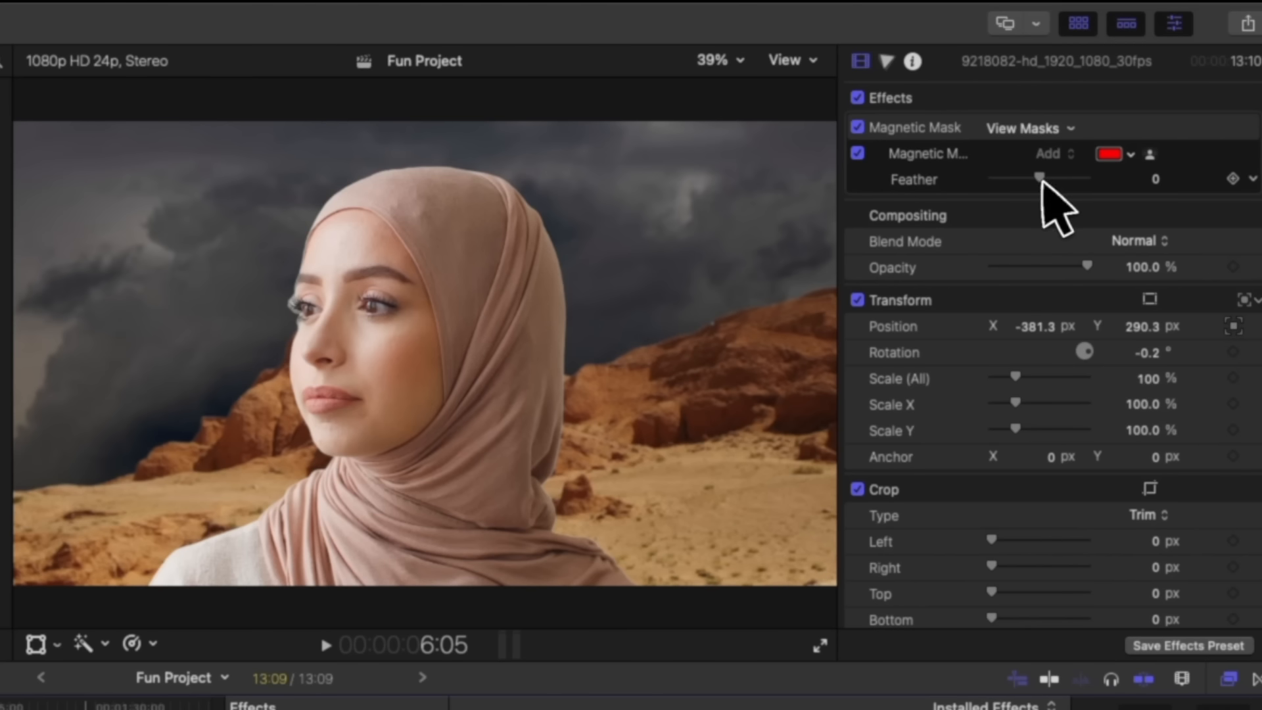
pyautogui.moveTo(1042, 176); pyautogui.dragTo(1028, 175)
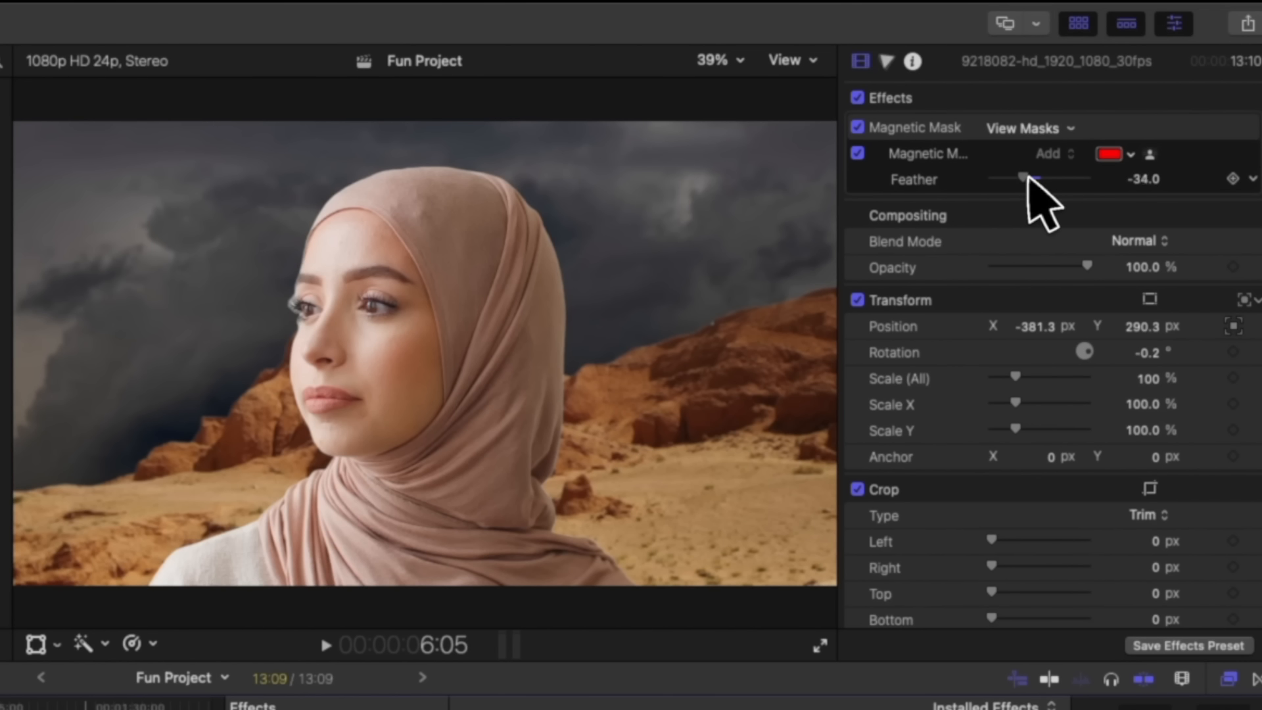
pyautogui.moveTo(1026, 176); pyautogui.dragTo(1023, 177)
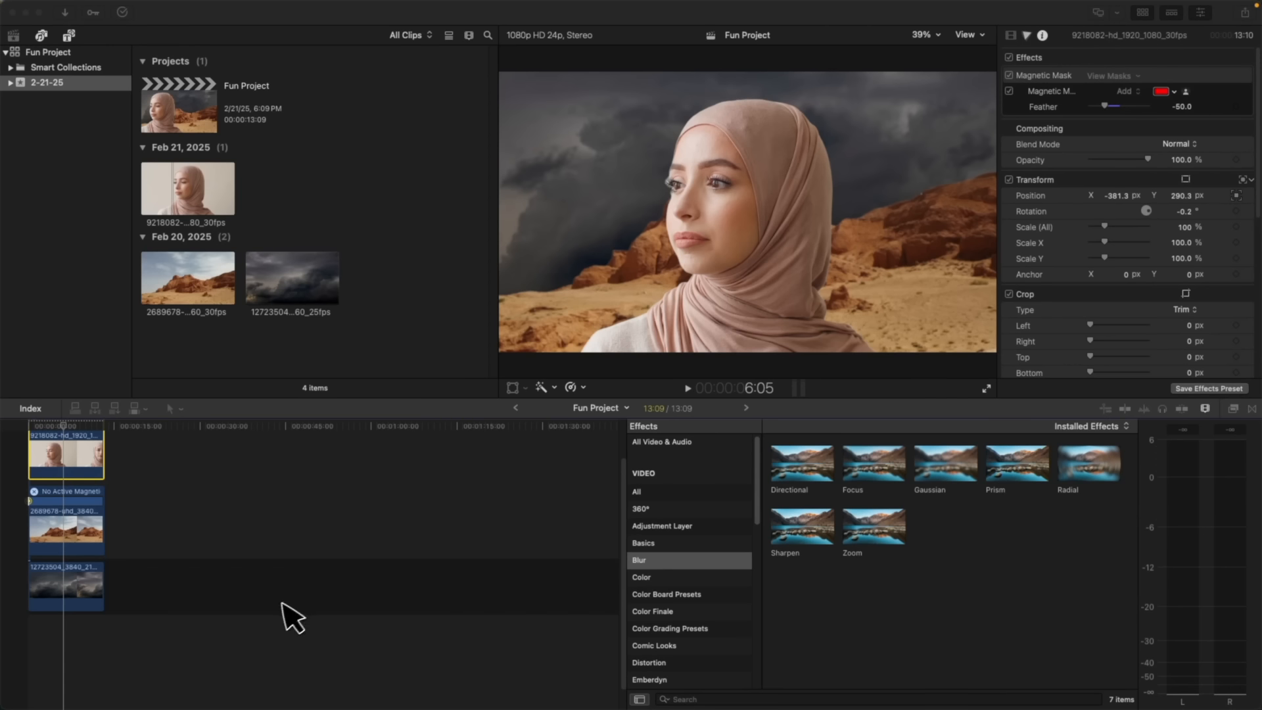
# - Add the Adjustment Layer title from the Emberdyn category above the portrait clip, spanning the whole composite
pyautogui.scroll(3, 276, 604)
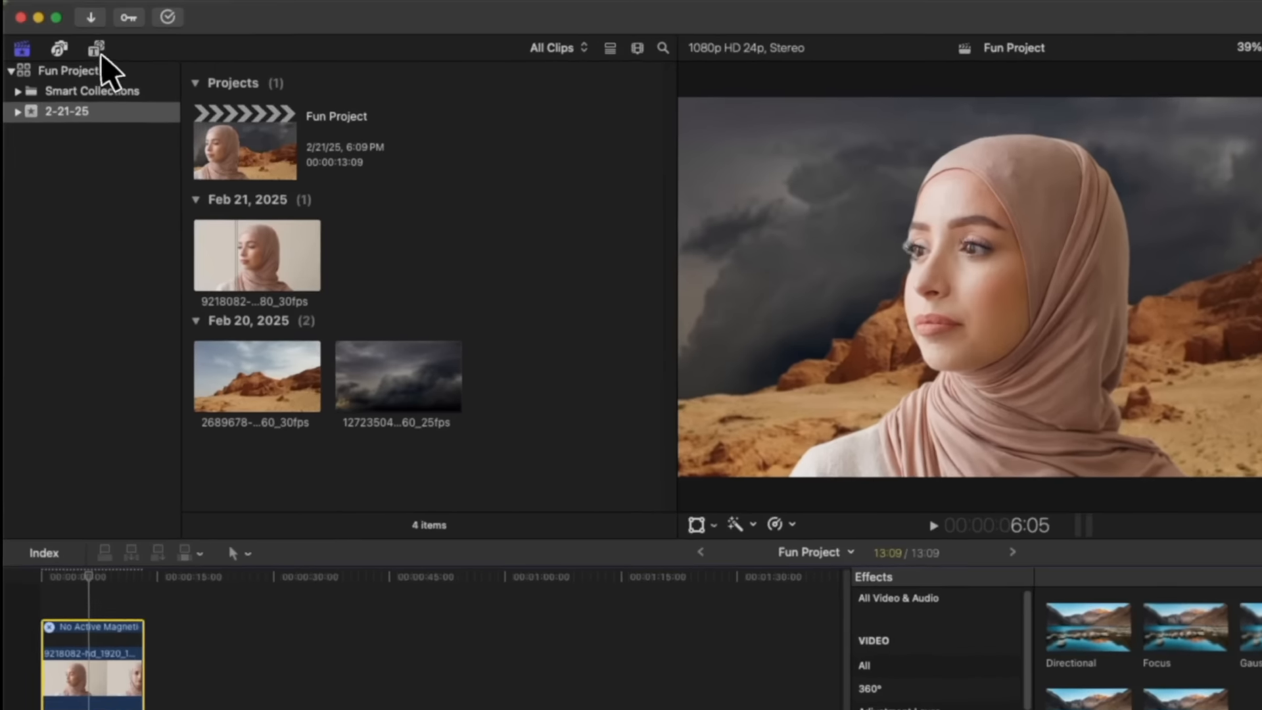
pyautogui.click(69, 35)
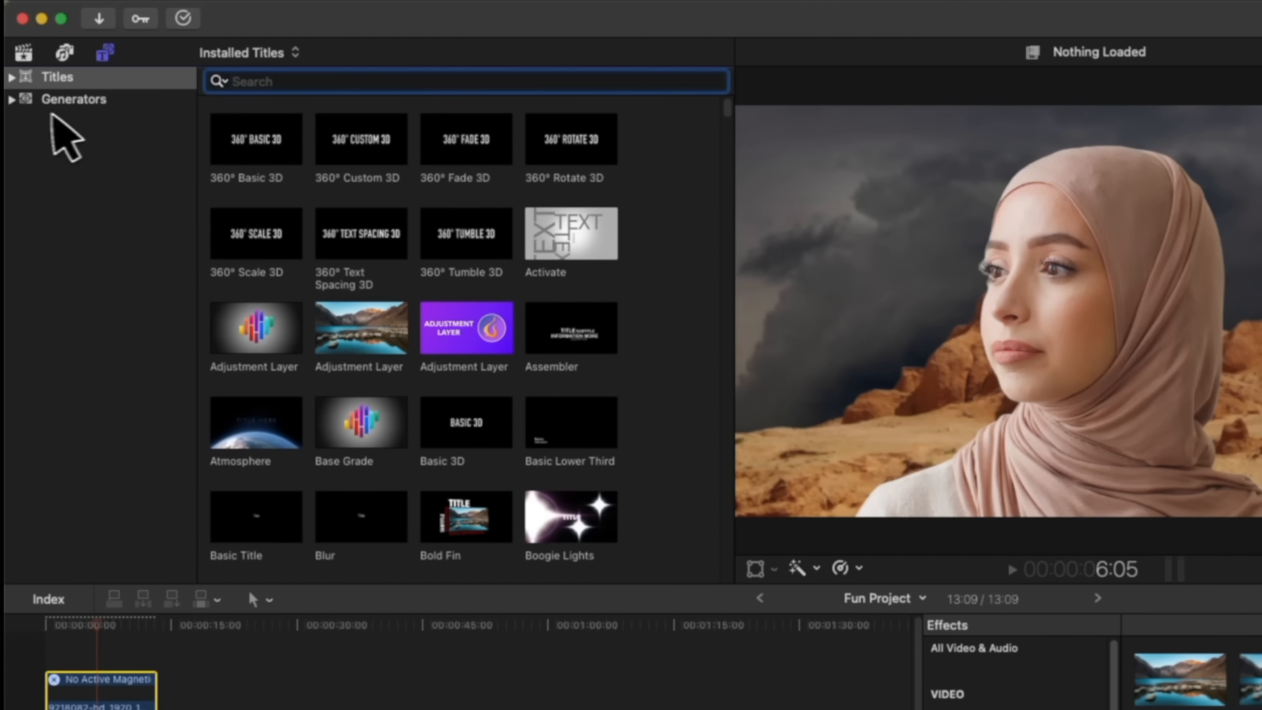
pyautogui.click(12, 78)
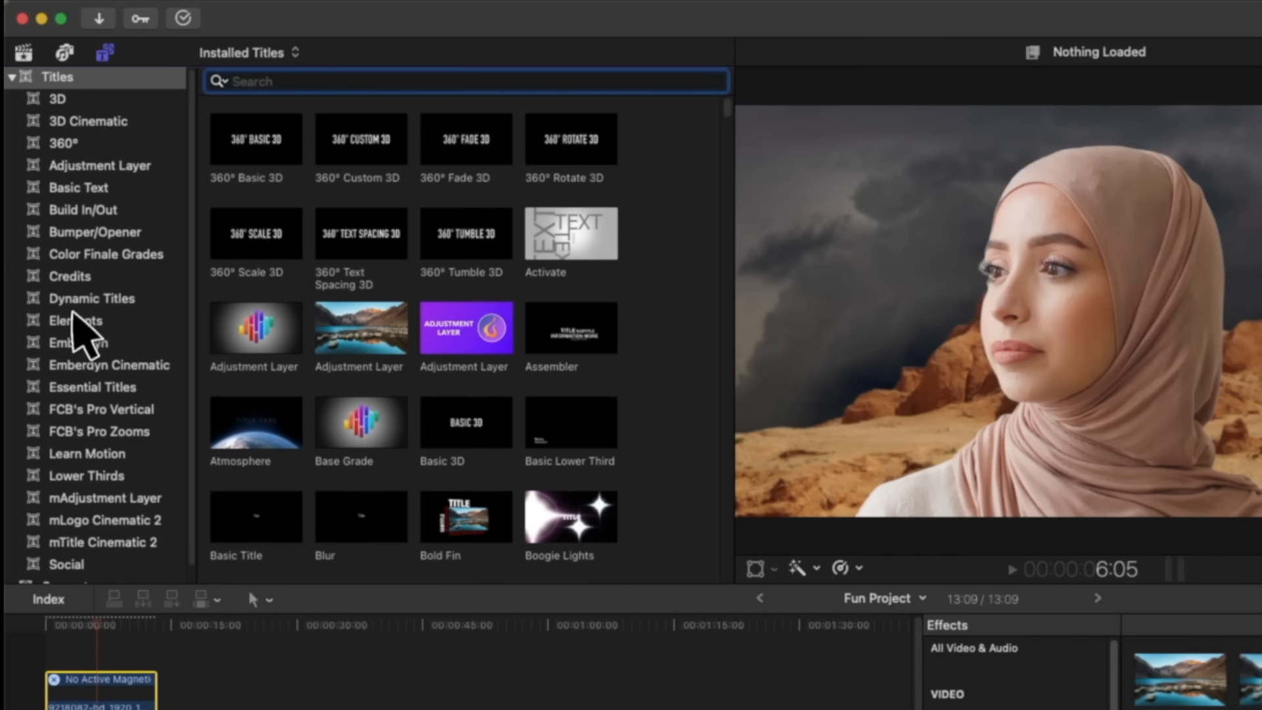
pyautogui.click(66, 342)
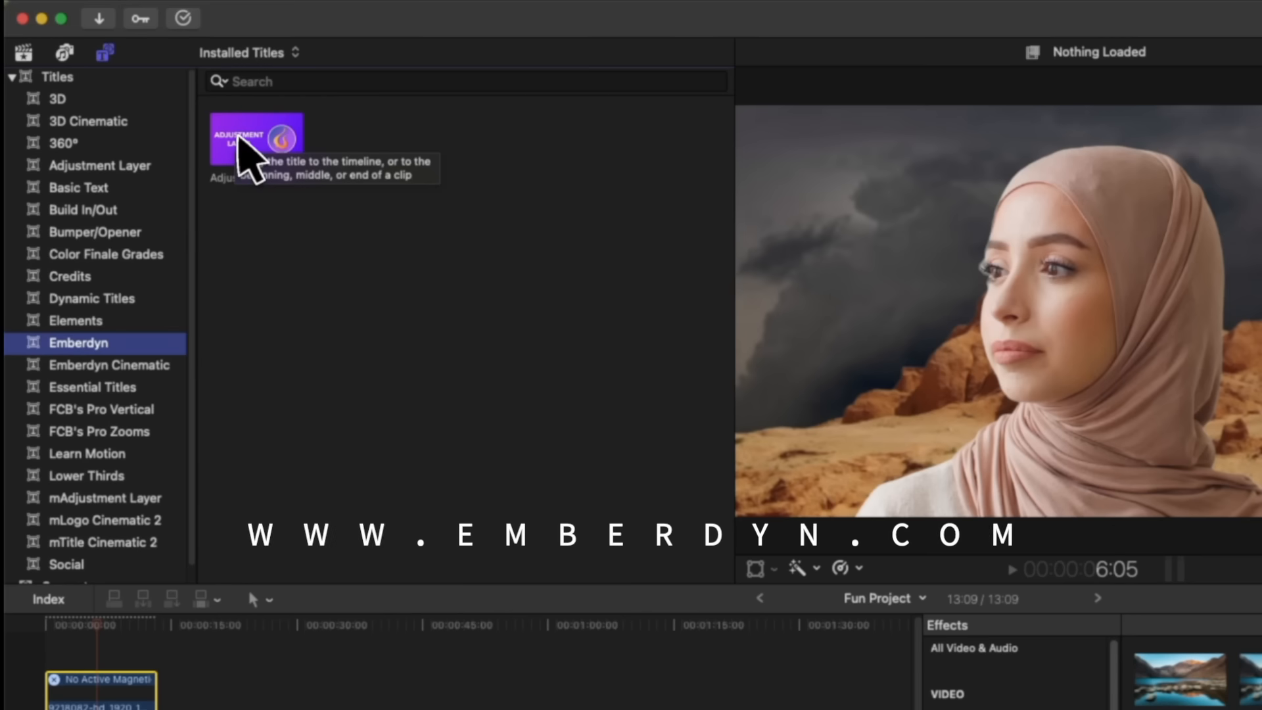
pyautogui.click(239, 138)
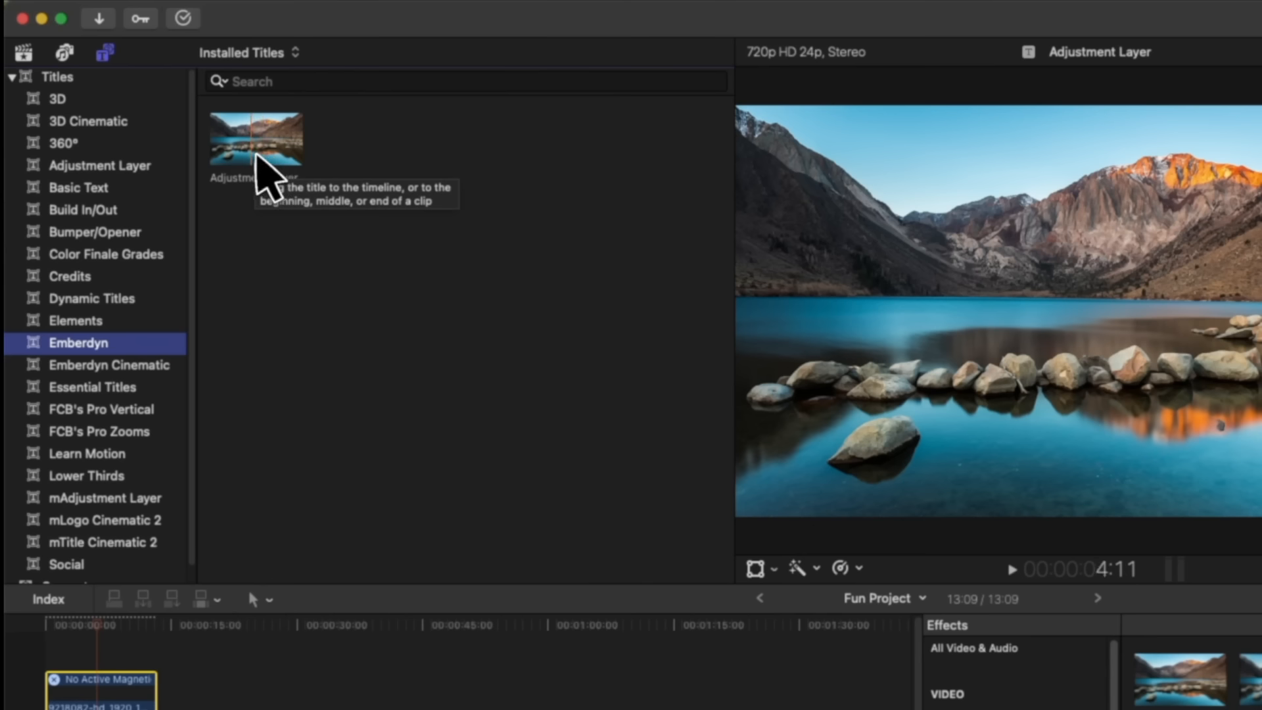
pyautogui.moveTo(265, 154); pyautogui.dragTo(159, 654)
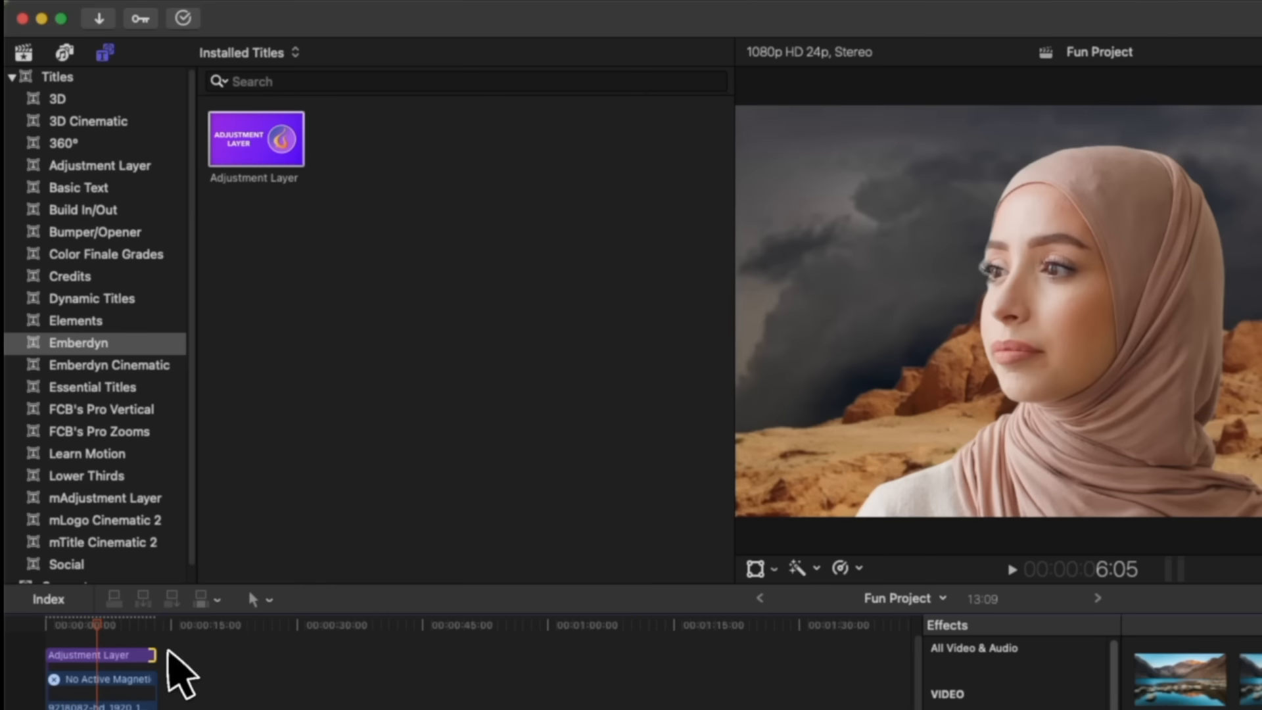
# - Enable Colorize on the adjustment layer and remap white to a medium light blue
pyautogui.click(68, 656)
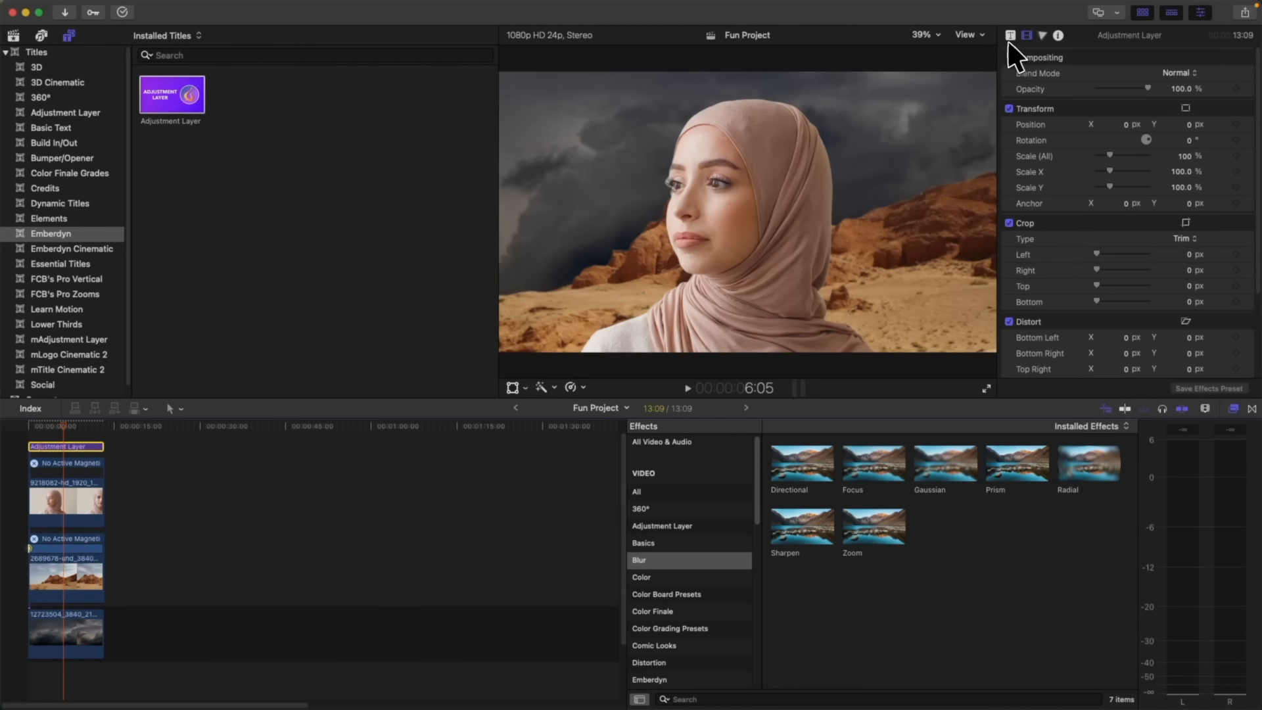
pyautogui.click(1010, 35)
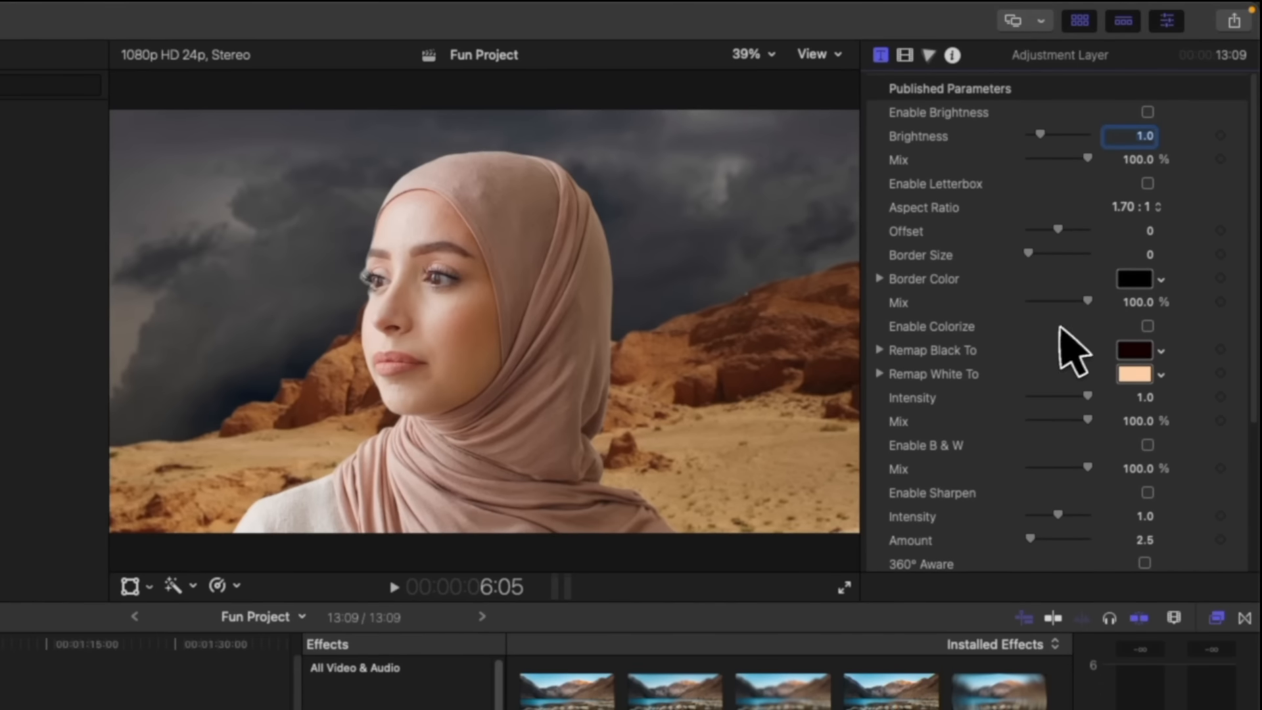
pyautogui.click(1148, 326)
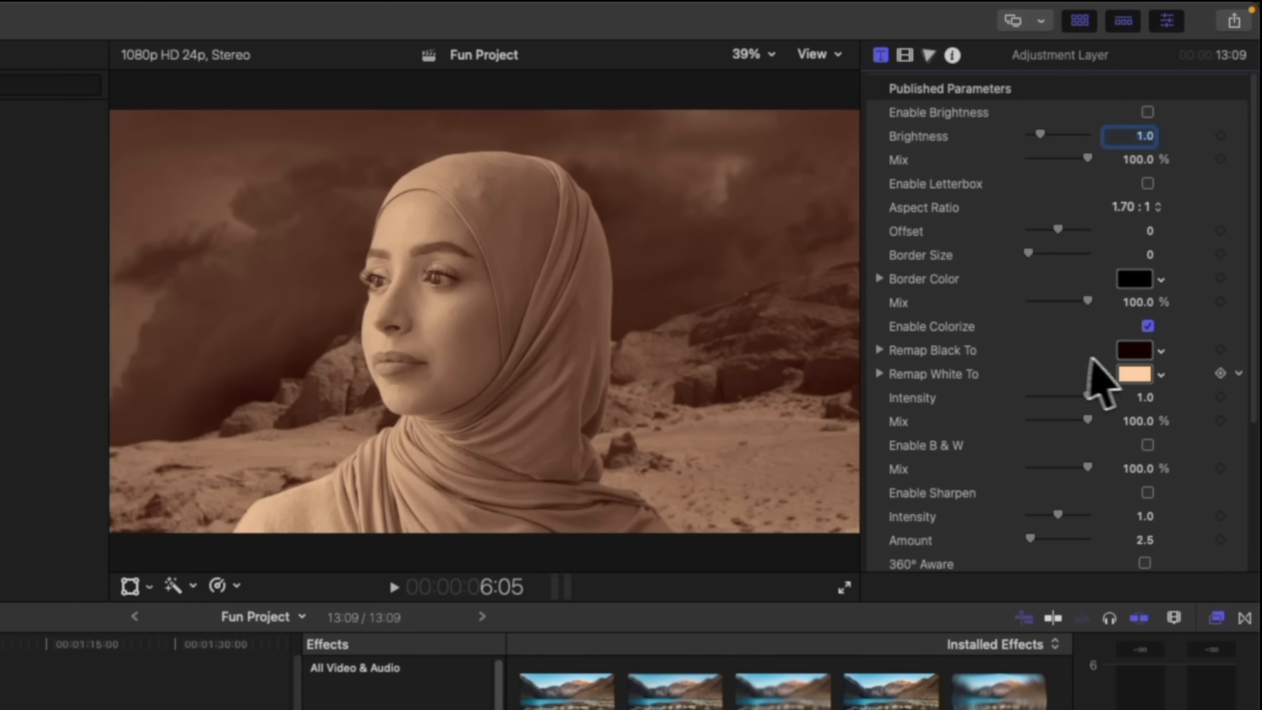
pyautogui.click(1136, 374)
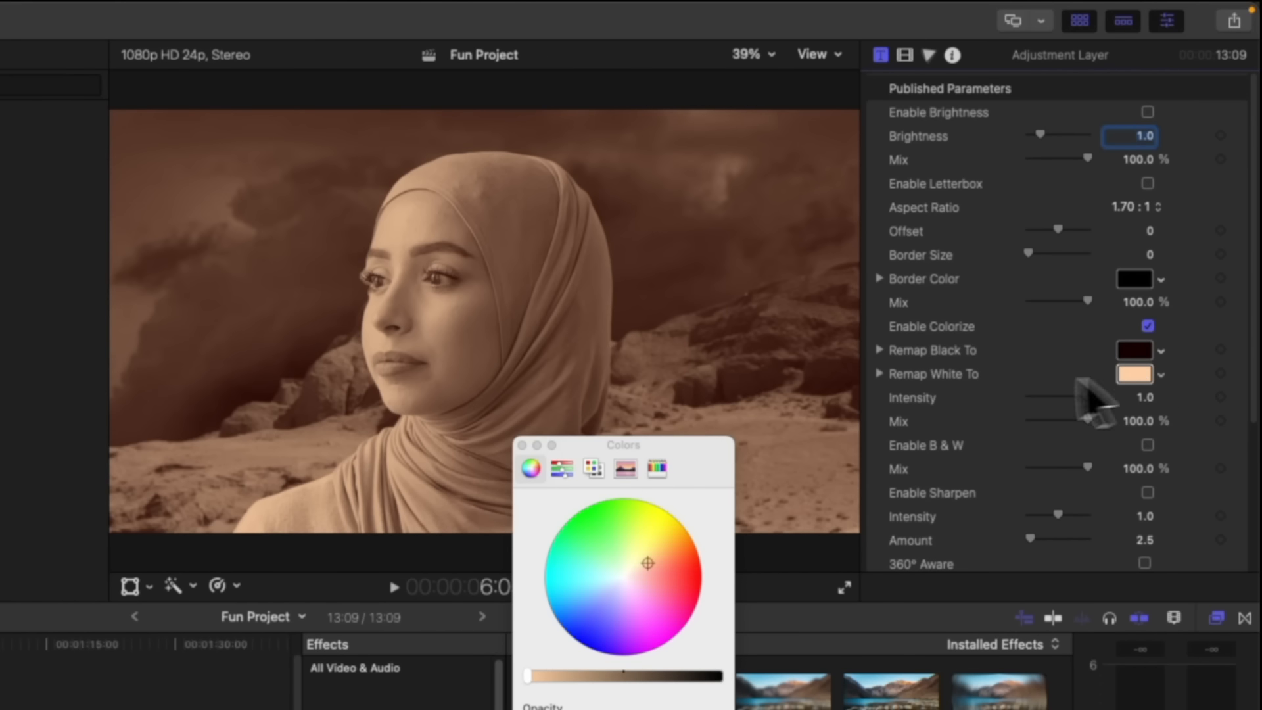
pyautogui.click(647, 560)
pyautogui.moveTo(650, 562); pyautogui.dragTo(597, 614)
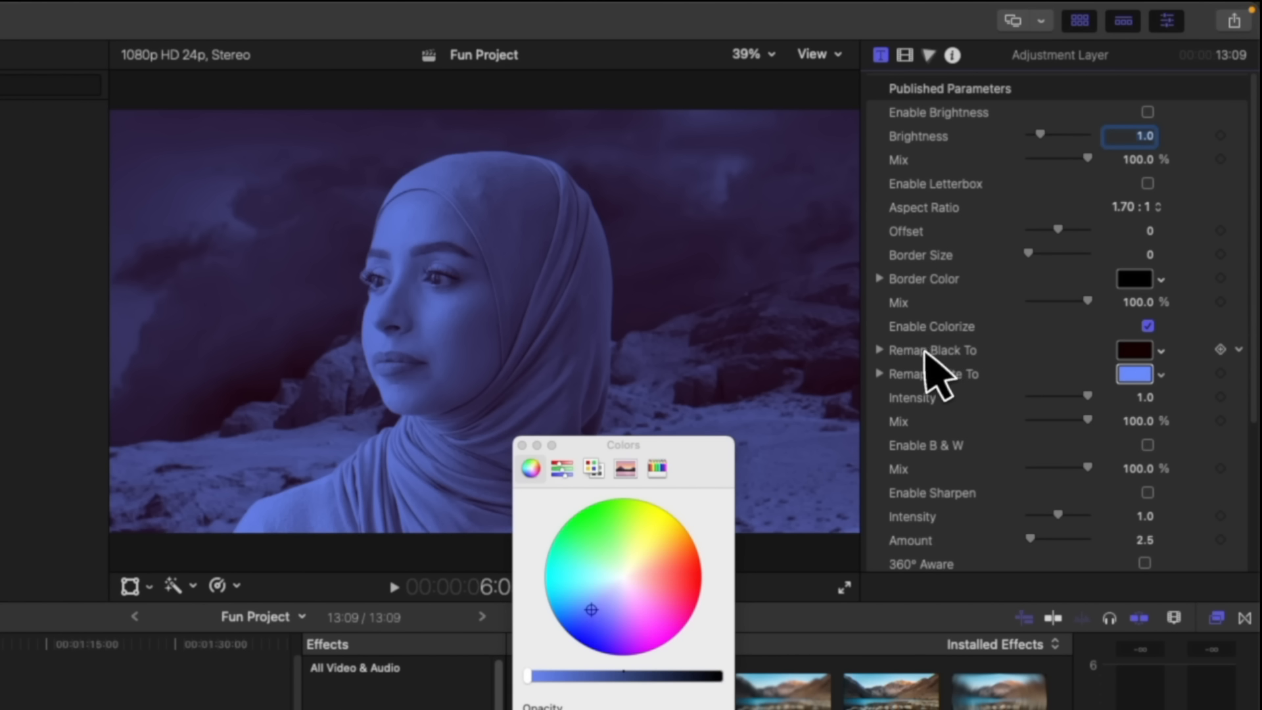
# - Remap the adjustment layer's black to a very dark blue and close the color picker
pyautogui.click(1135, 351)
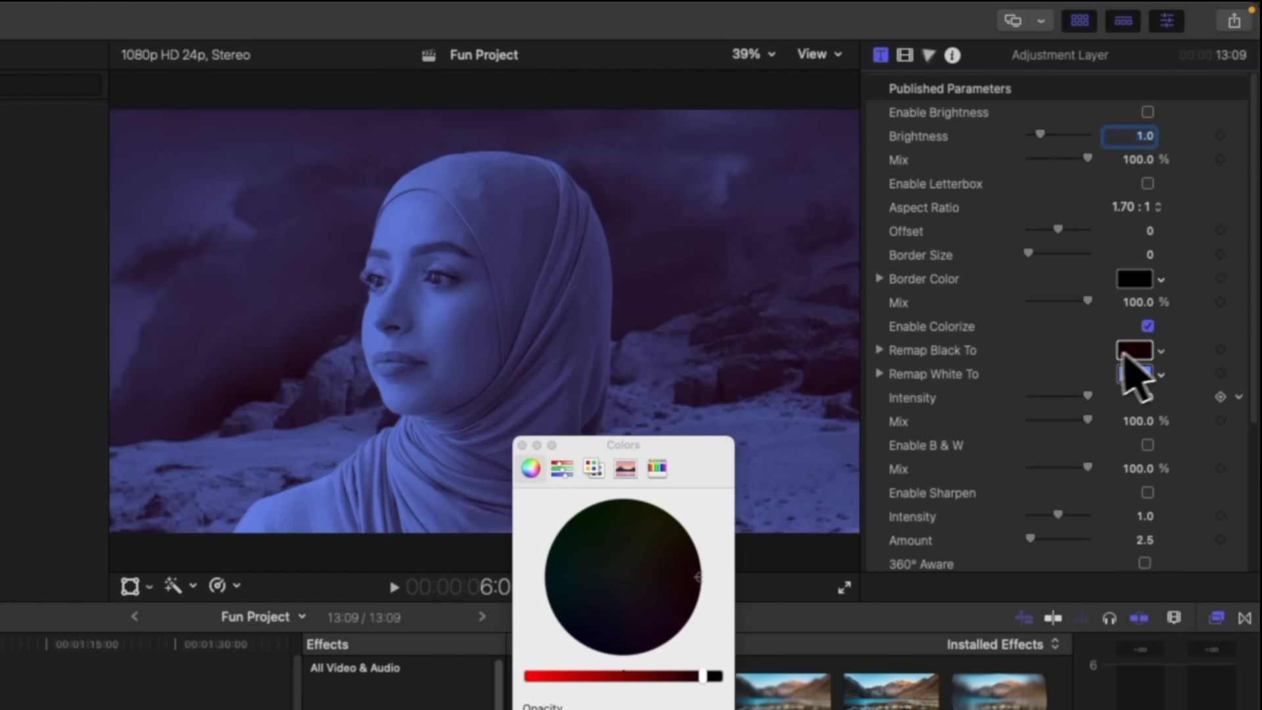
pyautogui.moveTo(618, 579); pyautogui.dragTo(595, 627)
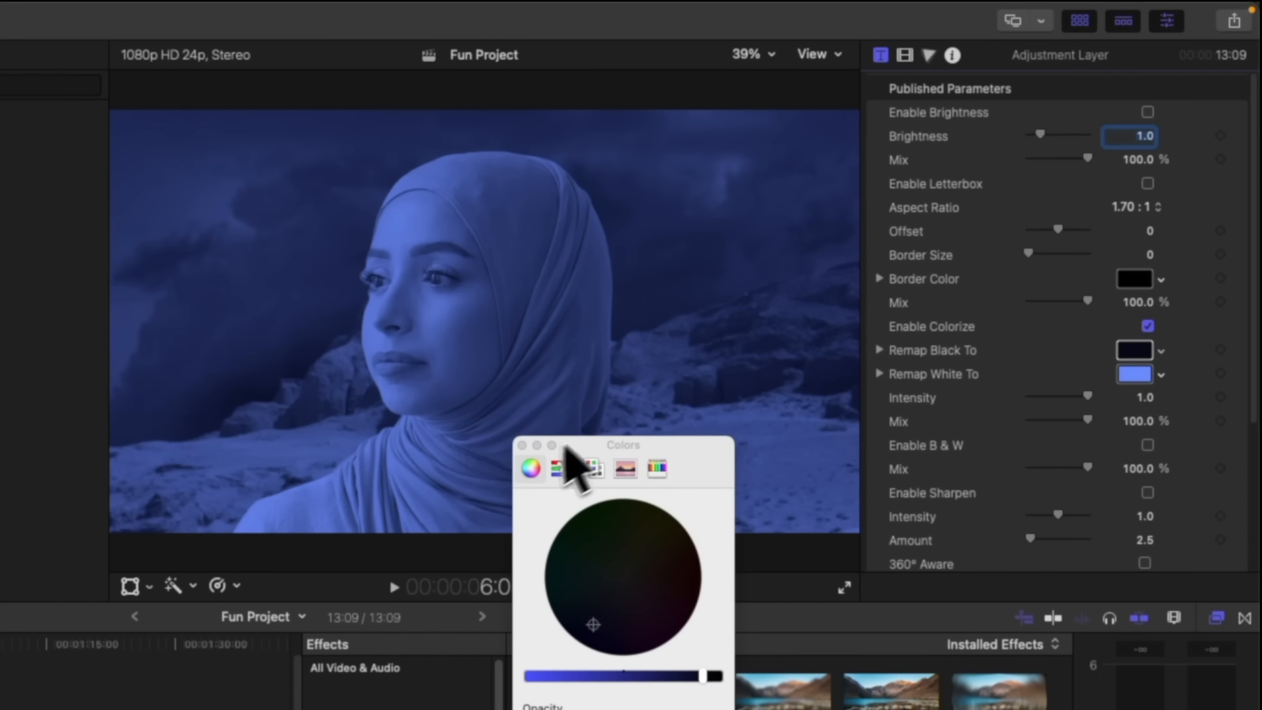
pyautogui.click(522, 446)
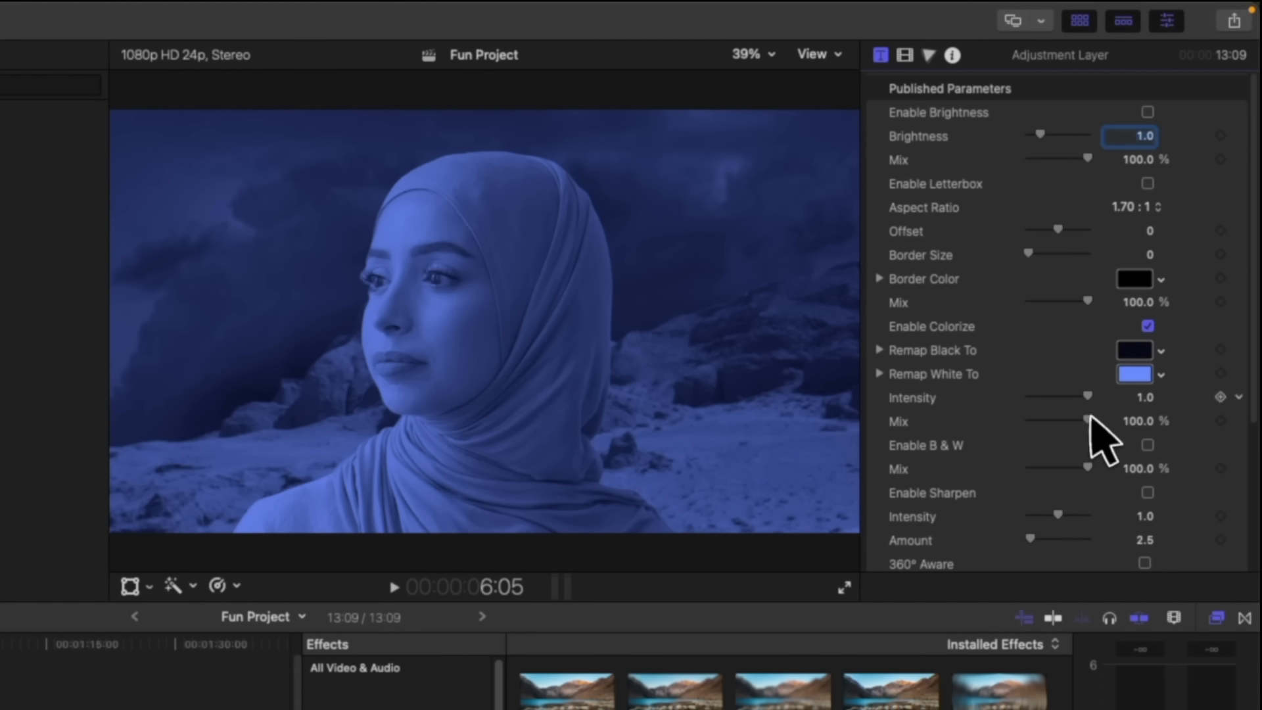
# - Reduce the adjustment layer's Colorize mix to 52.04 %
pyautogui.moveTo(1091, 421); pyautogui.dragTo(1064, 424)
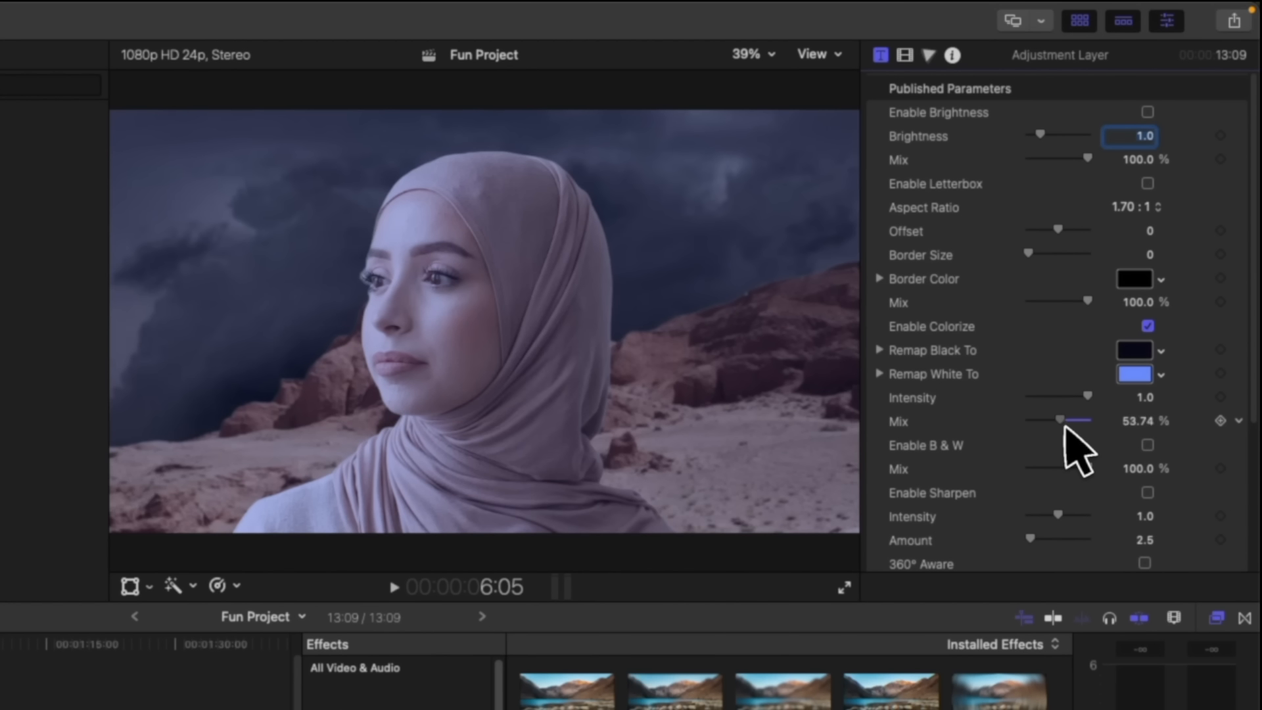
pyautogui.moveTo(1065, 425); pyautogui.dragTo(1062, 423)
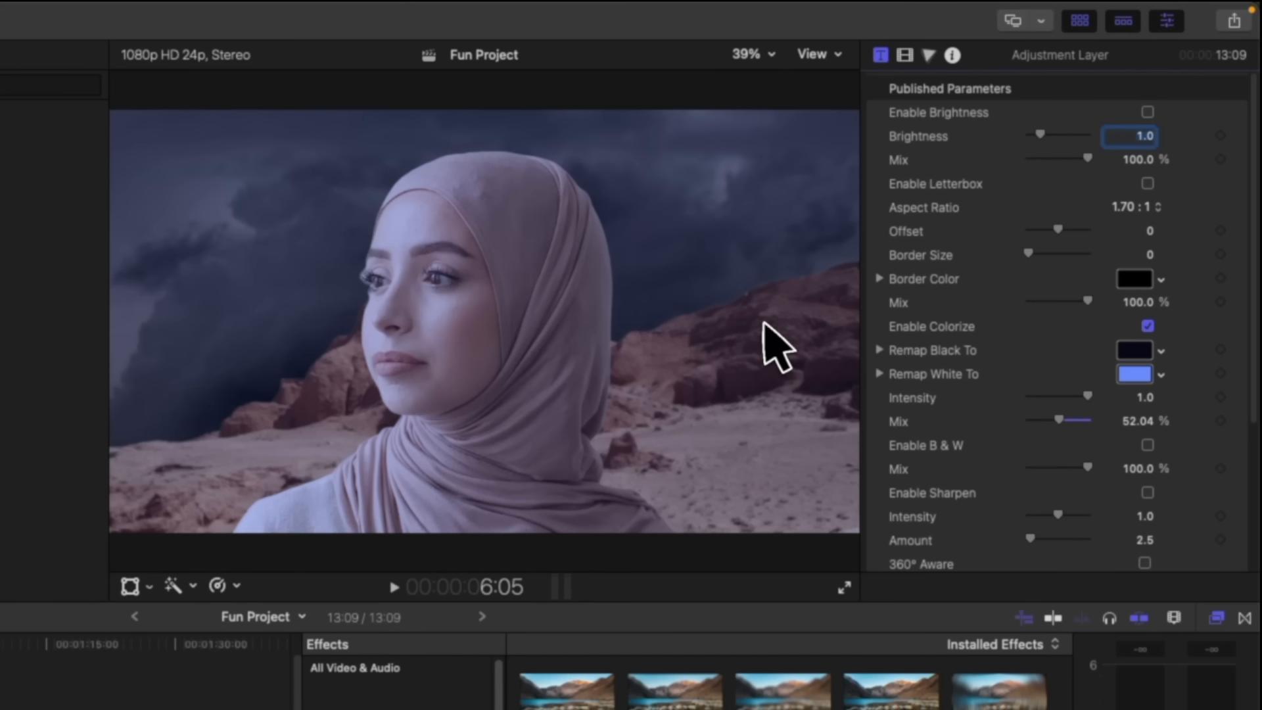
pyautogui.press('super+Tab')
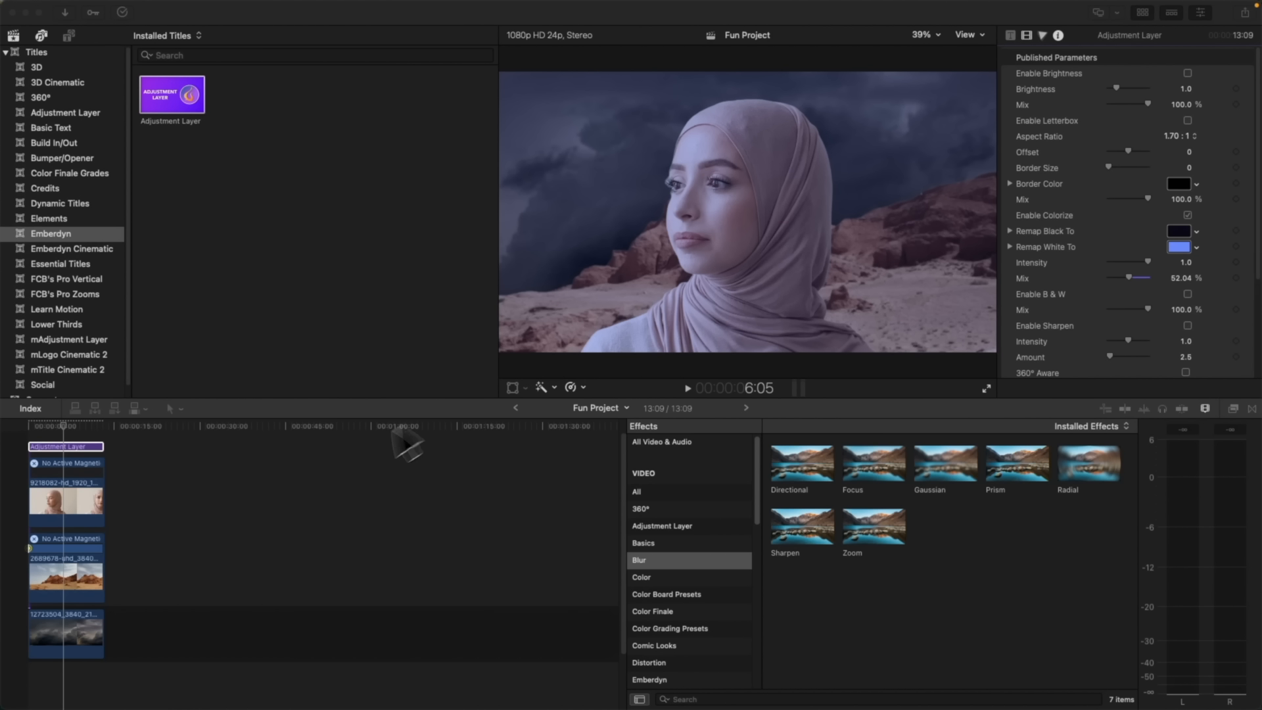
# - Show the desert clip's color wheels and expand the inspector to full height
pyautogui.click(84, 589)
pyautogui.click(52, 582)
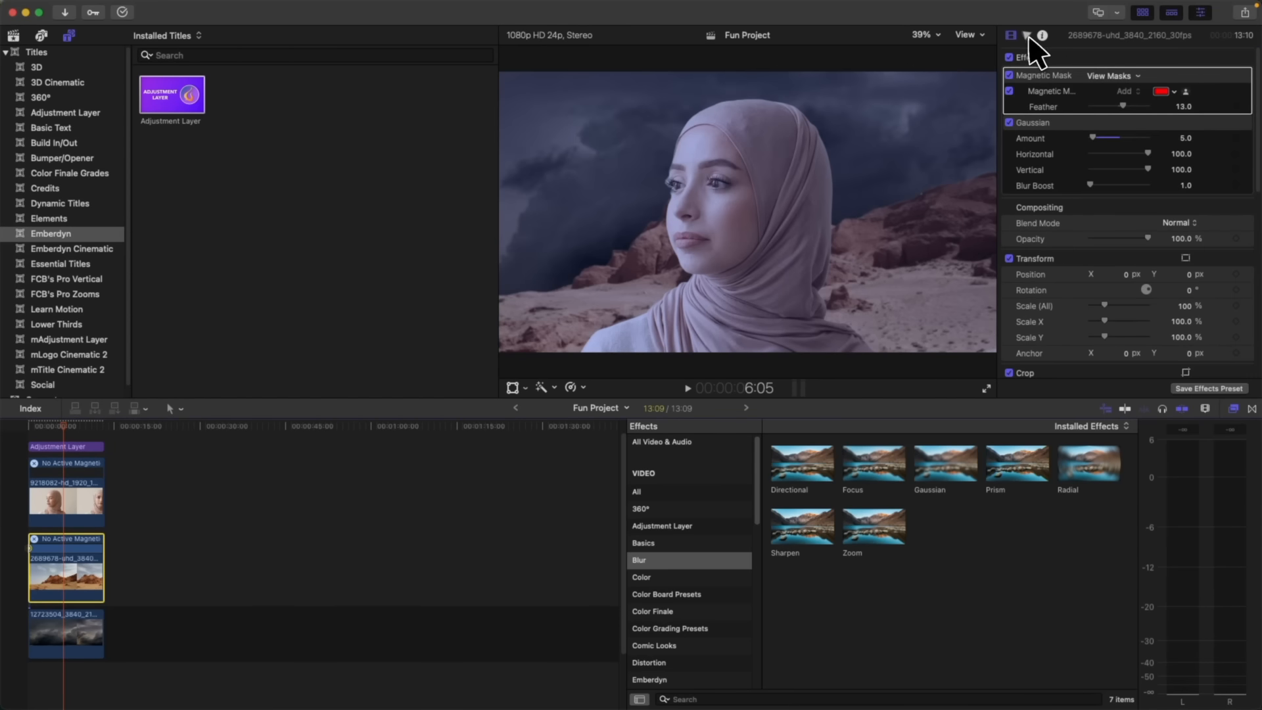
pyautogui.click(1031, 37)
pyautogui.click(1006, 40)
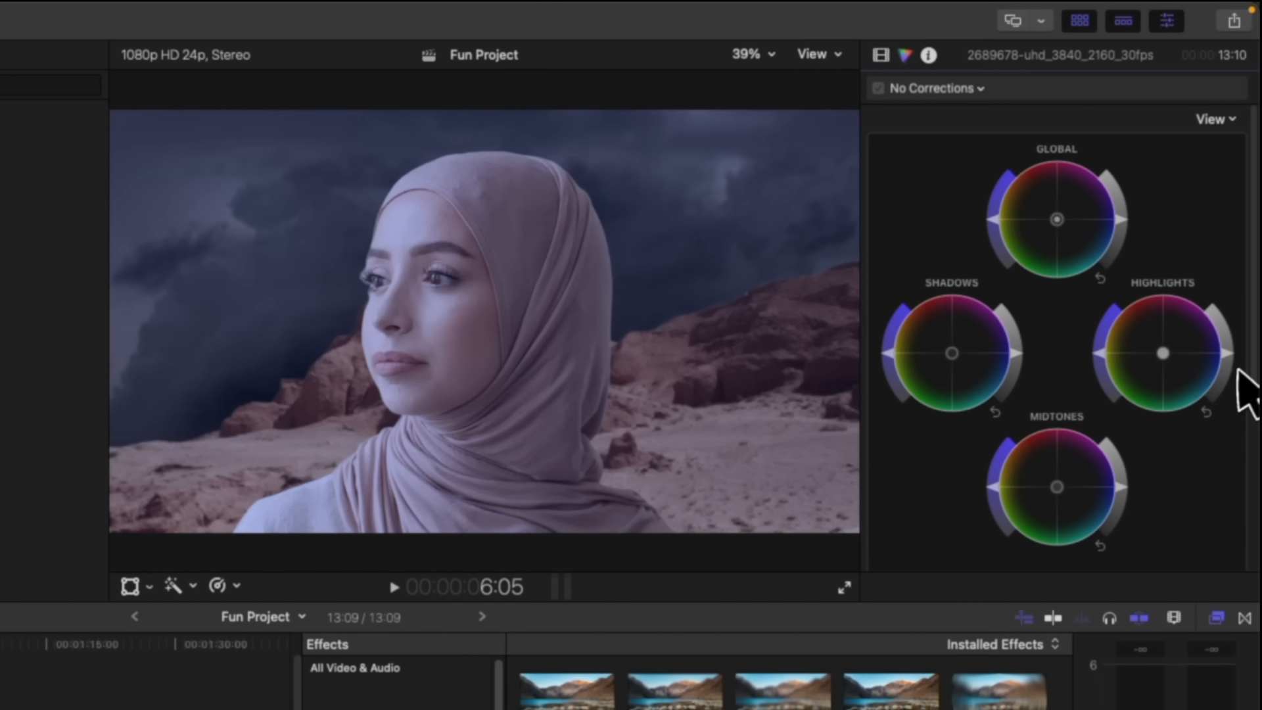
pyautogui.moveTo(1254, 342); pyautogui.dragTo(1251, 260)
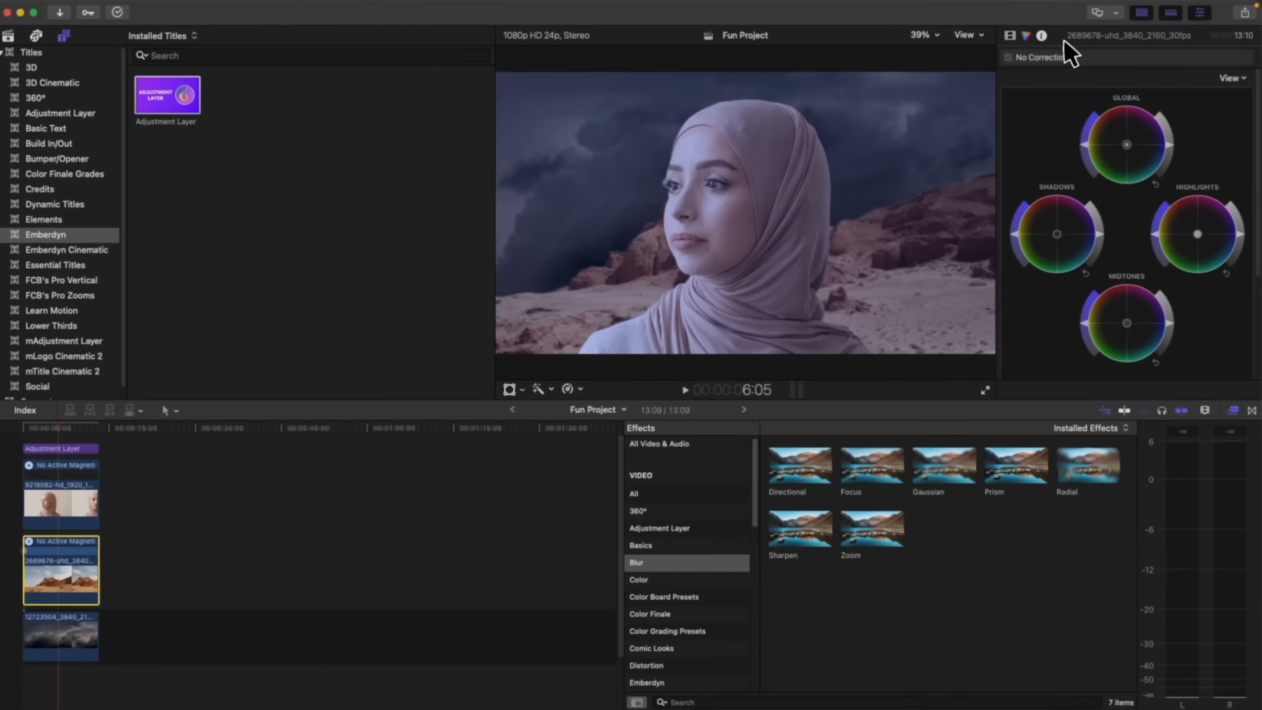
pyautogui.doubleClick(1064, 41)
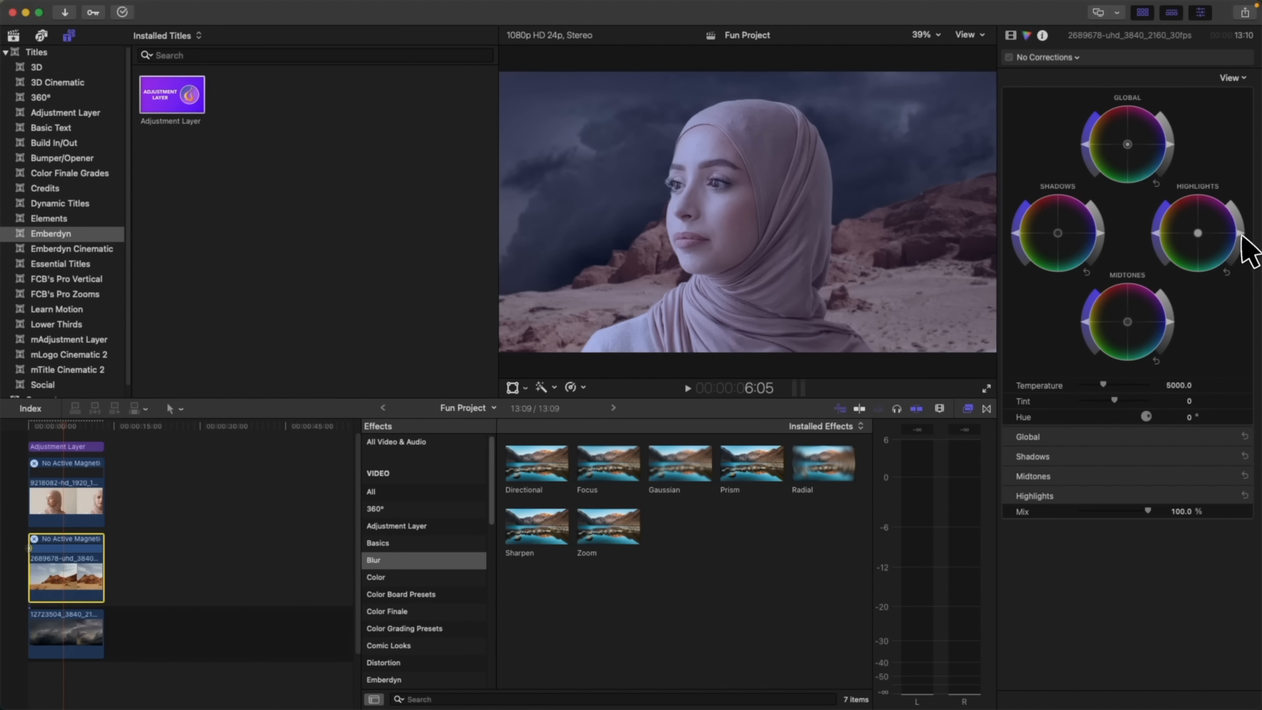
# - Lower the desert clip's highlight brightness slightly with the color wheels and open its shadows brightness value for editing
pyautogui.click(1242, 235)
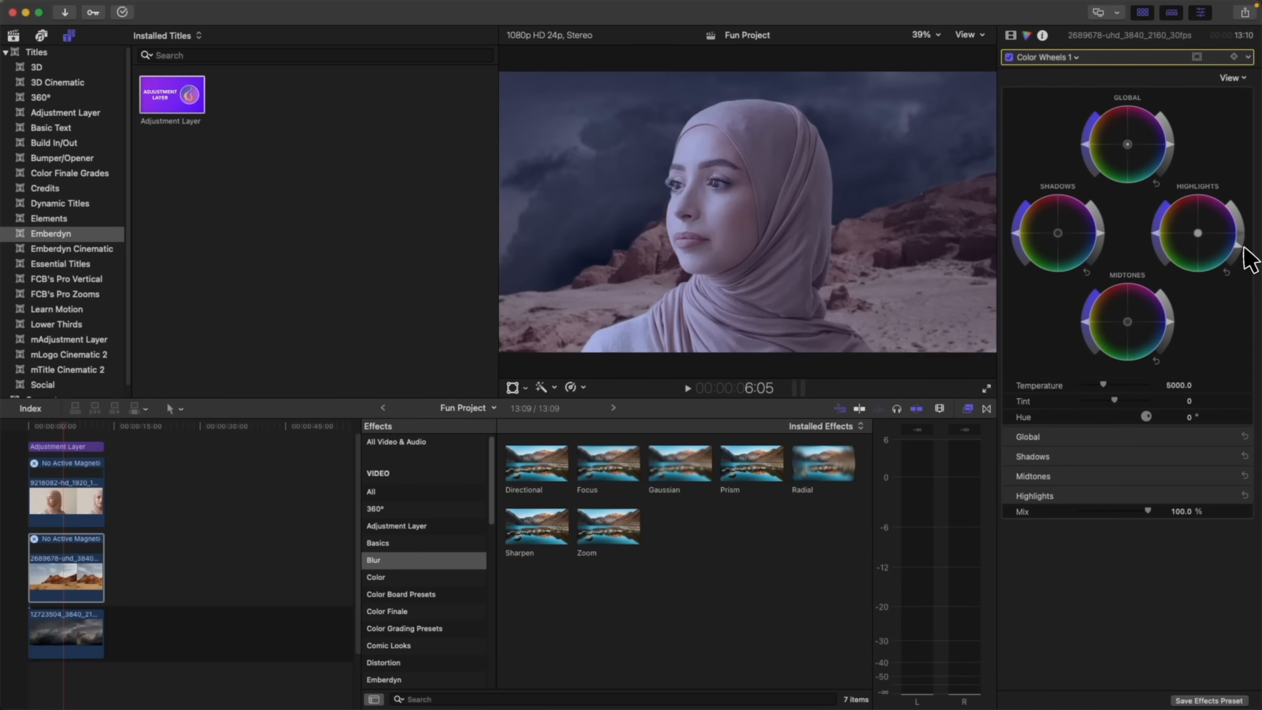
pyautogui.moveTo(1243, 249)
pyautogui.mouseDown()
pyautogui.moveTo(1242, 226)
pyautogui.moveTo(1243, 240)
pyautogui.mouseUp()
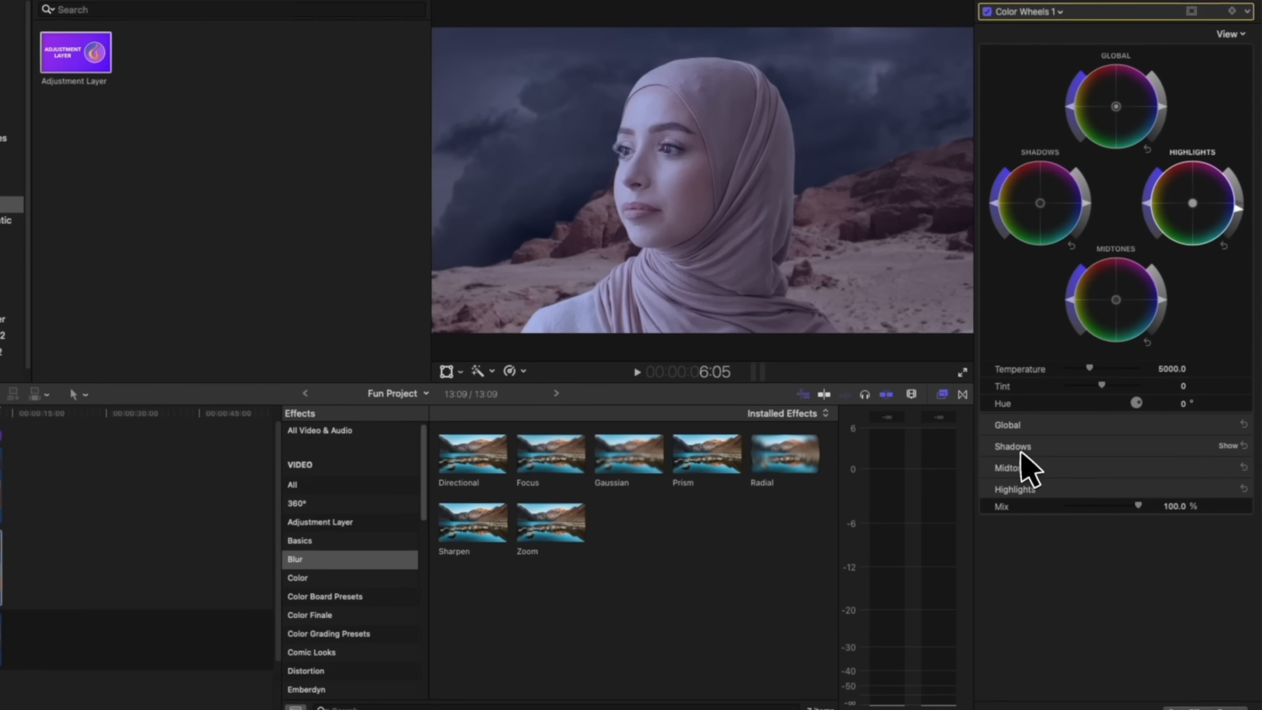
pyautogui.click(1229, 456)
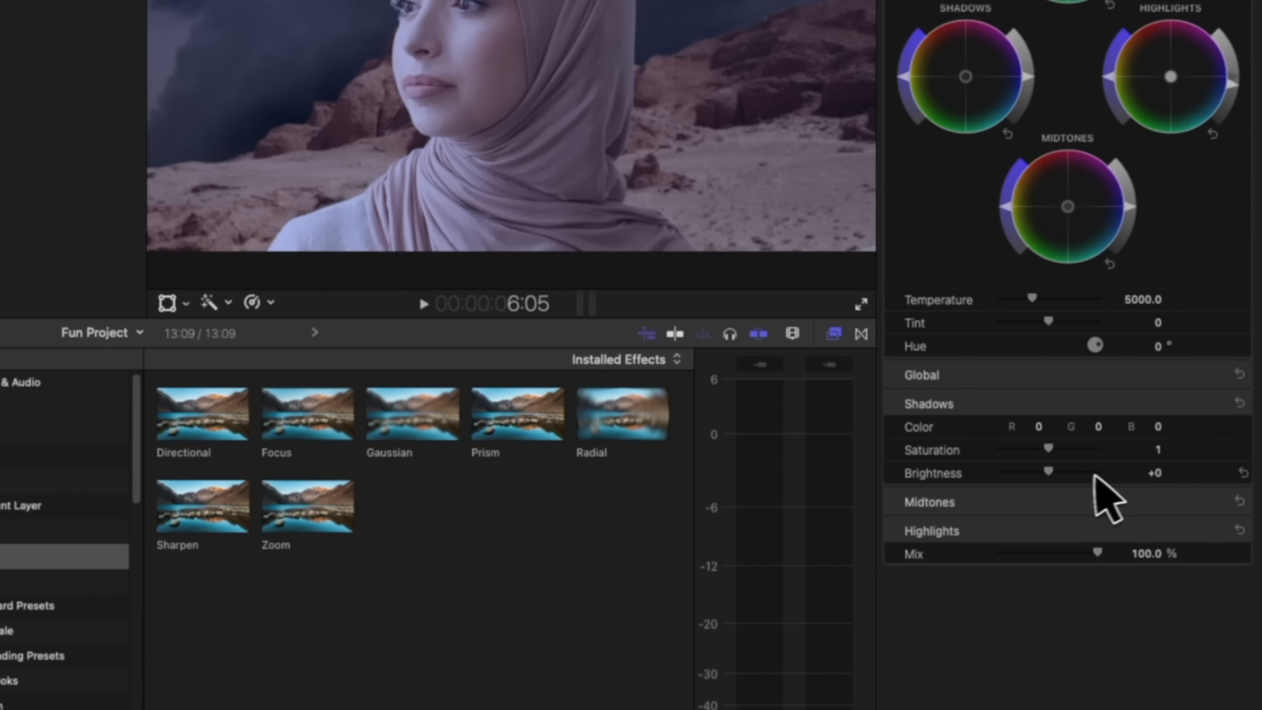
pyautogui.click(1155, 474)
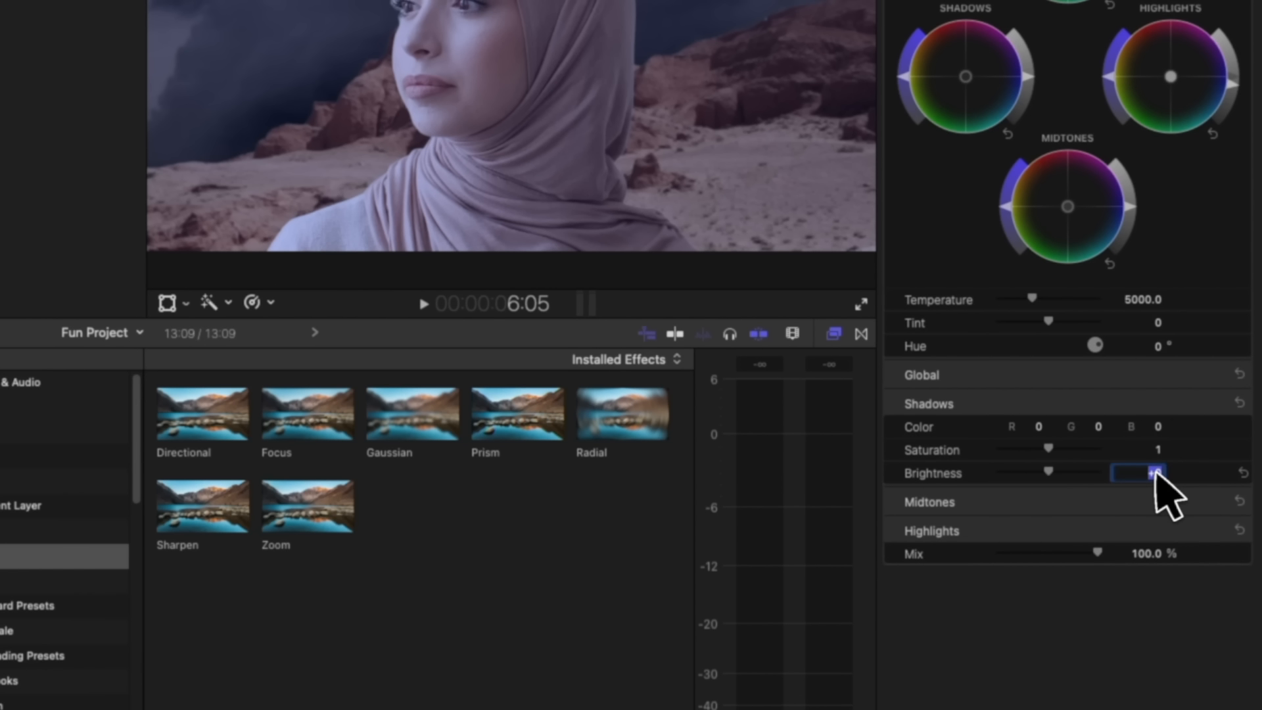
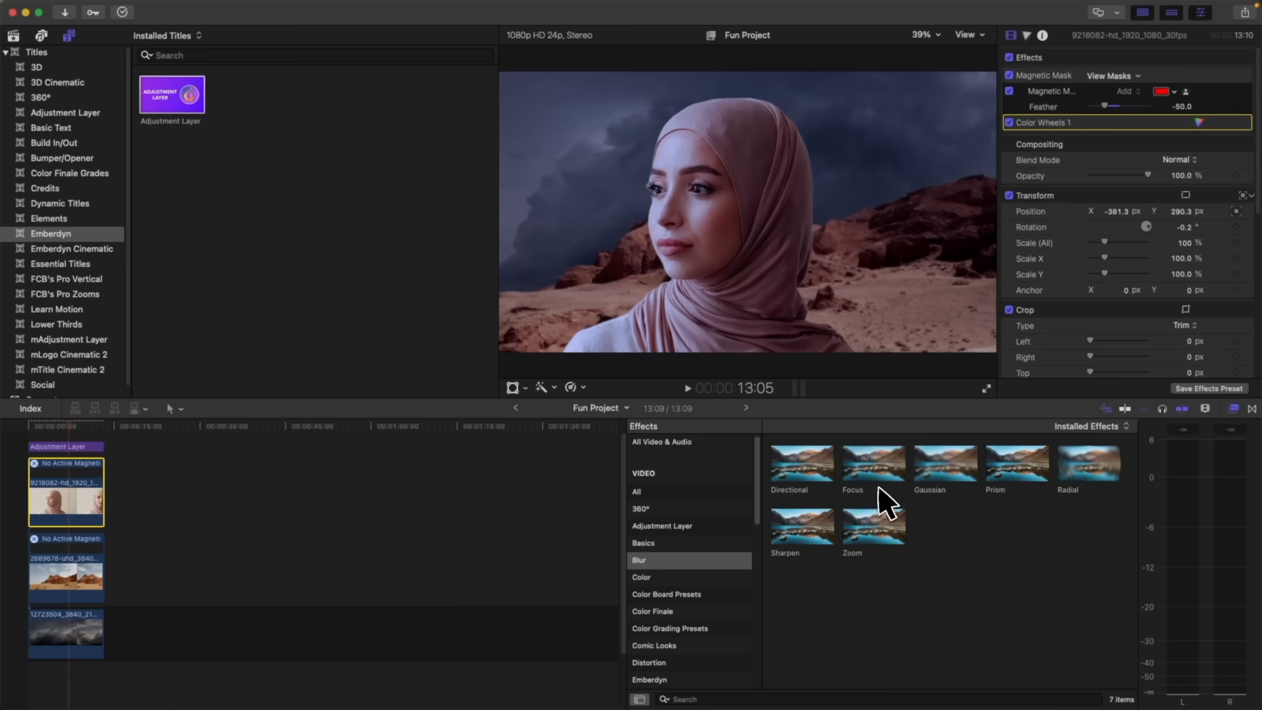
# - Apply the Focus blur to the portrait clip with amount 9.14, softness 140.14 and emphasis 38.11
pyautogui.moveTo(869, 480); pyautogui.dragTo(94, 514)
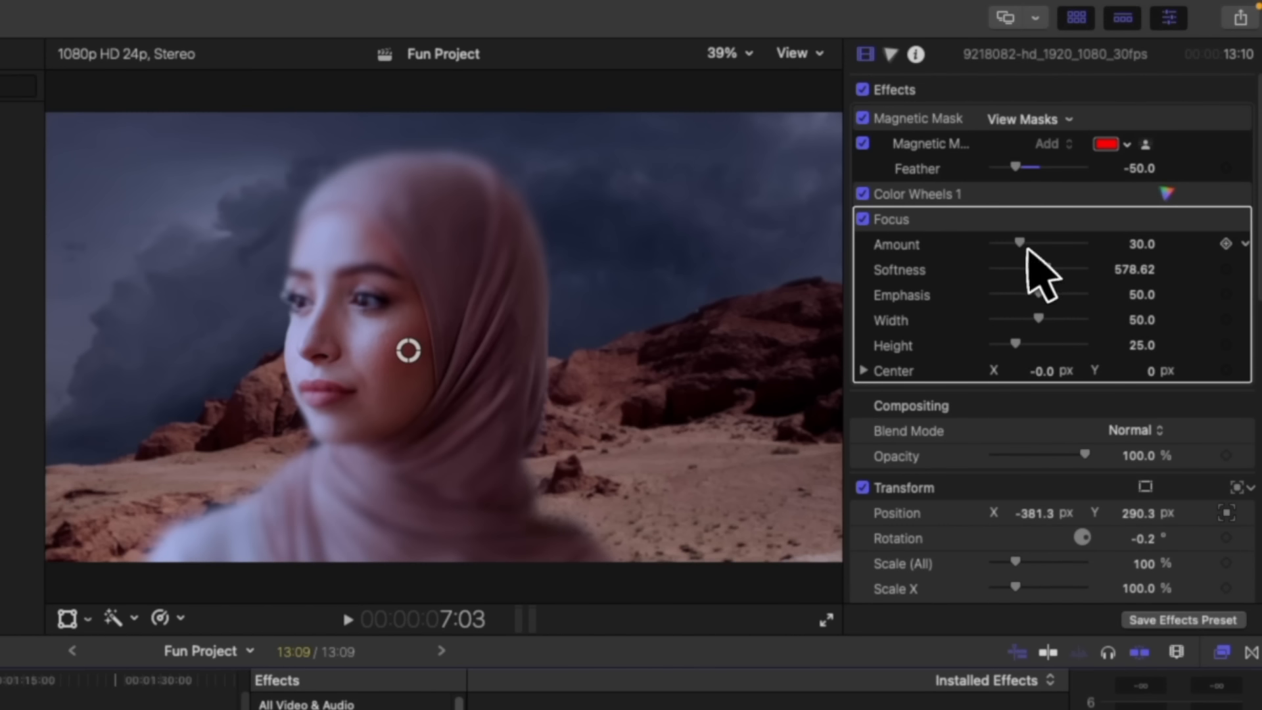
pyautogui.moveTo(1024, 246); pyautogui.dragTo(1007, 246)
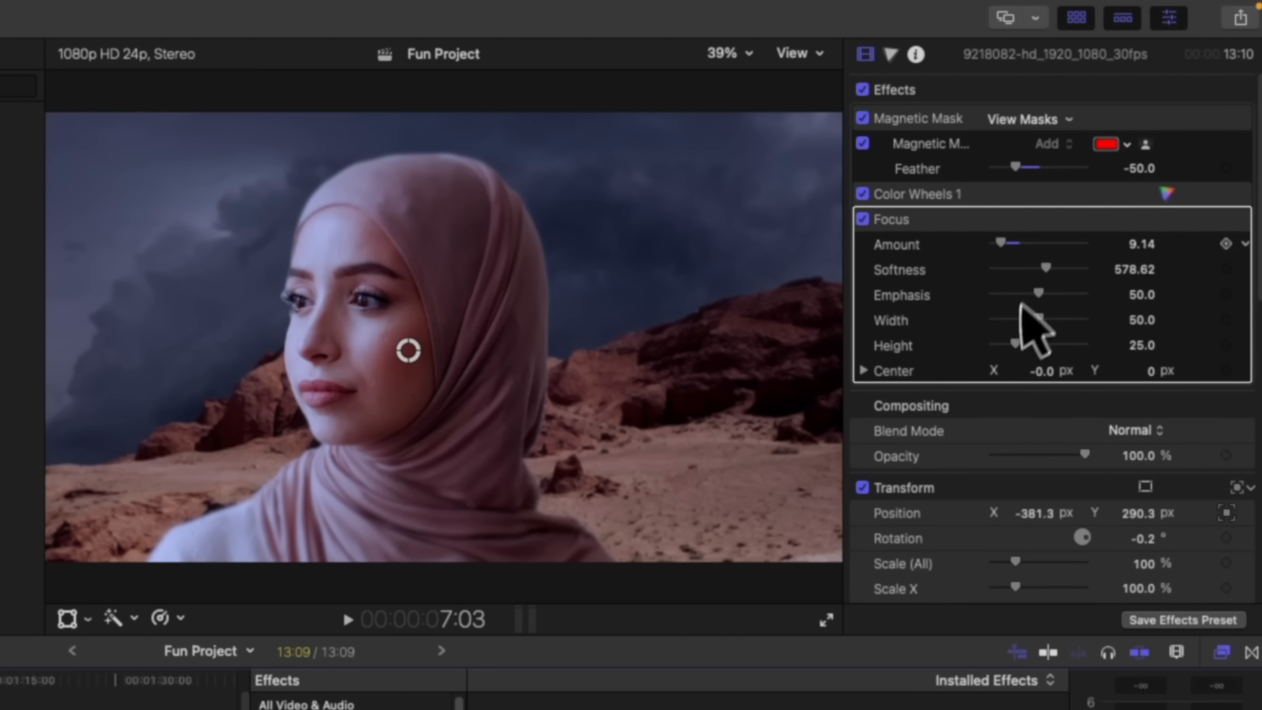
pyautogui.moveTo(1056, 265); pyautogui.dragTo(1012, 277)
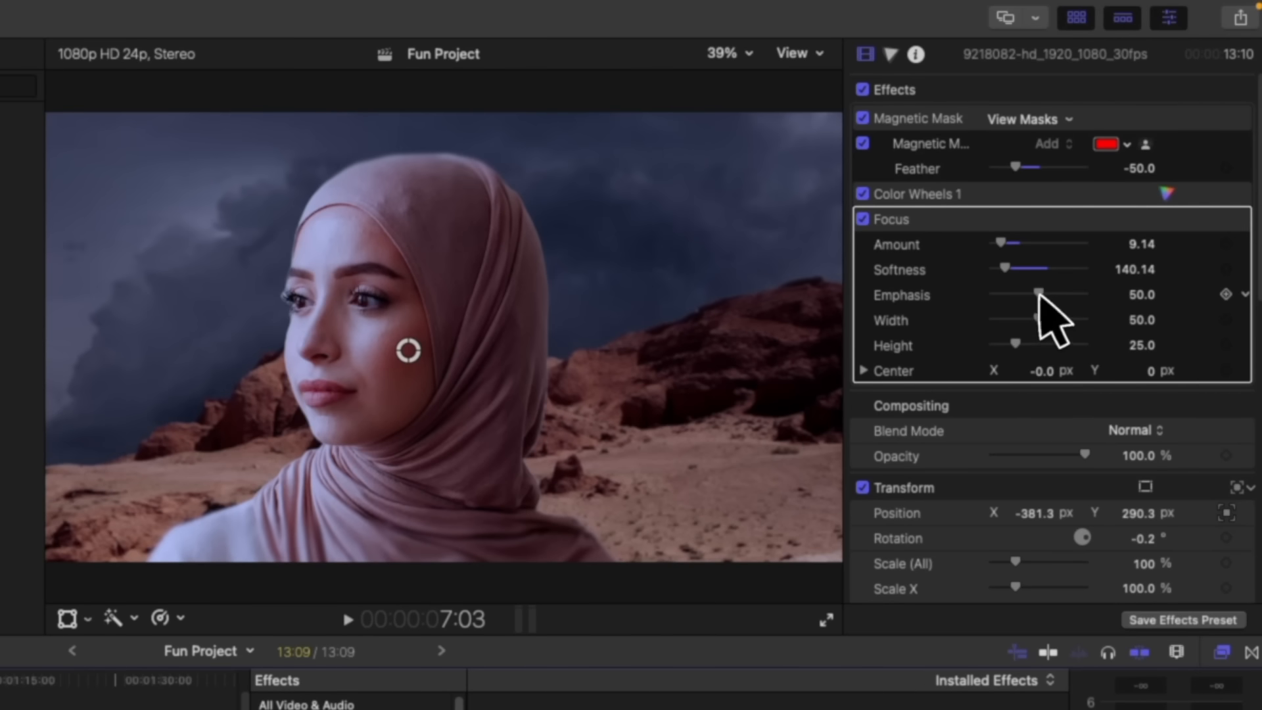
pyautogui.moveTo(1038, 294); pyautogui.dragTo(1030, 296)
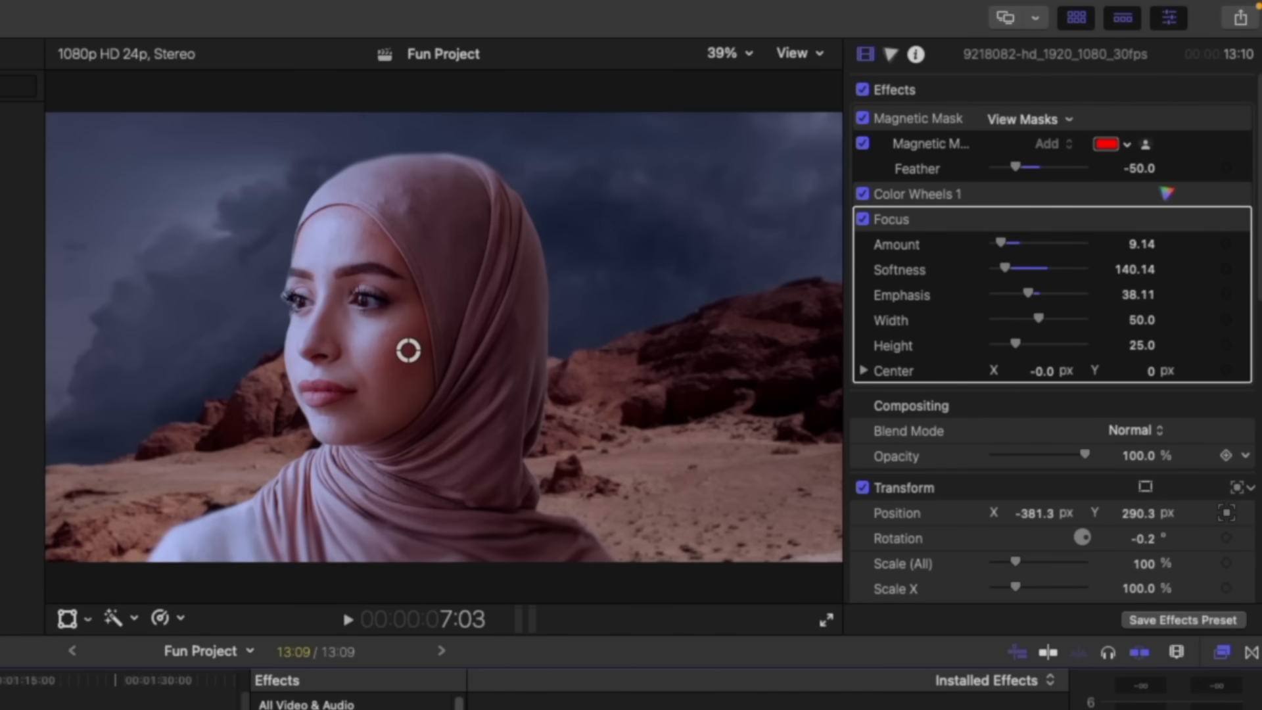
# - Set the Focus effect's width to 77.94 and height to 34.73, and move its center onto the woman's nearer eye
pyautogui.moveTo(1054, 327)
pyautogui.mouseDown()
pyautogui.moveTo(1096, 333)
pyautogui.moveTo(1074, 334)
pyautogui.mouseUp()
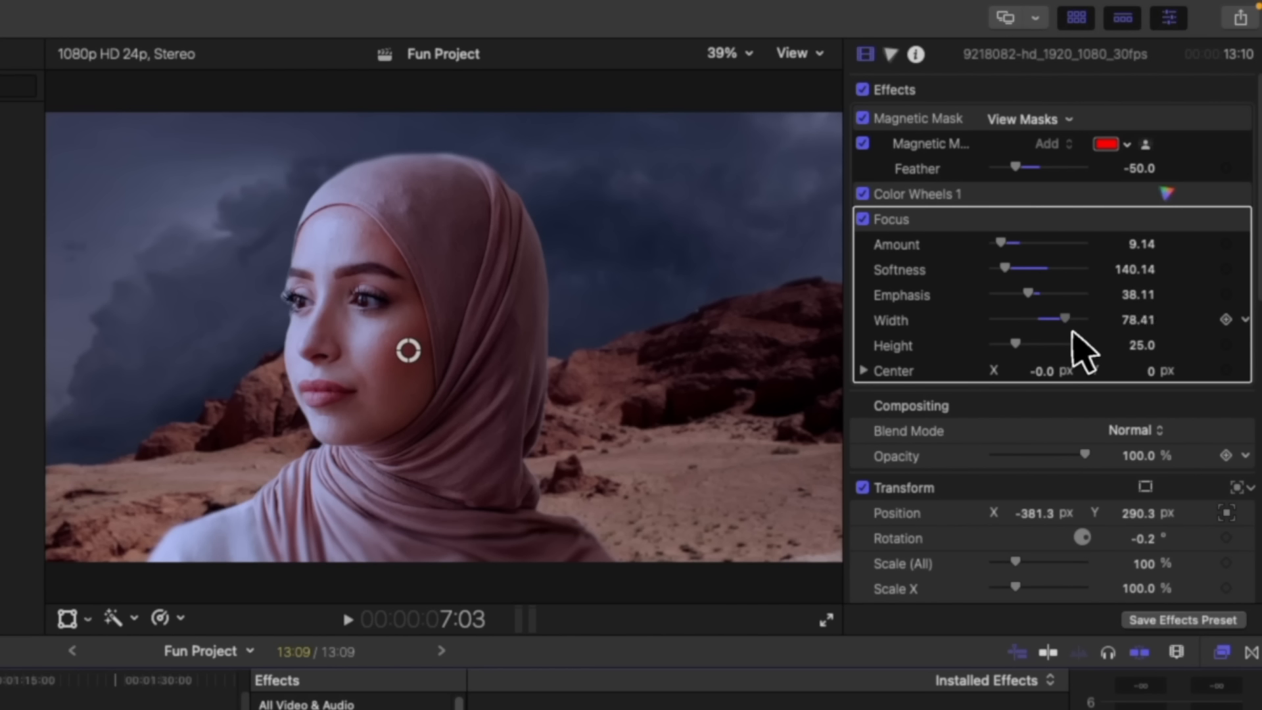
pyautogui.moveTo(1073, 331); pyautogui.dragTo(1071, 332)
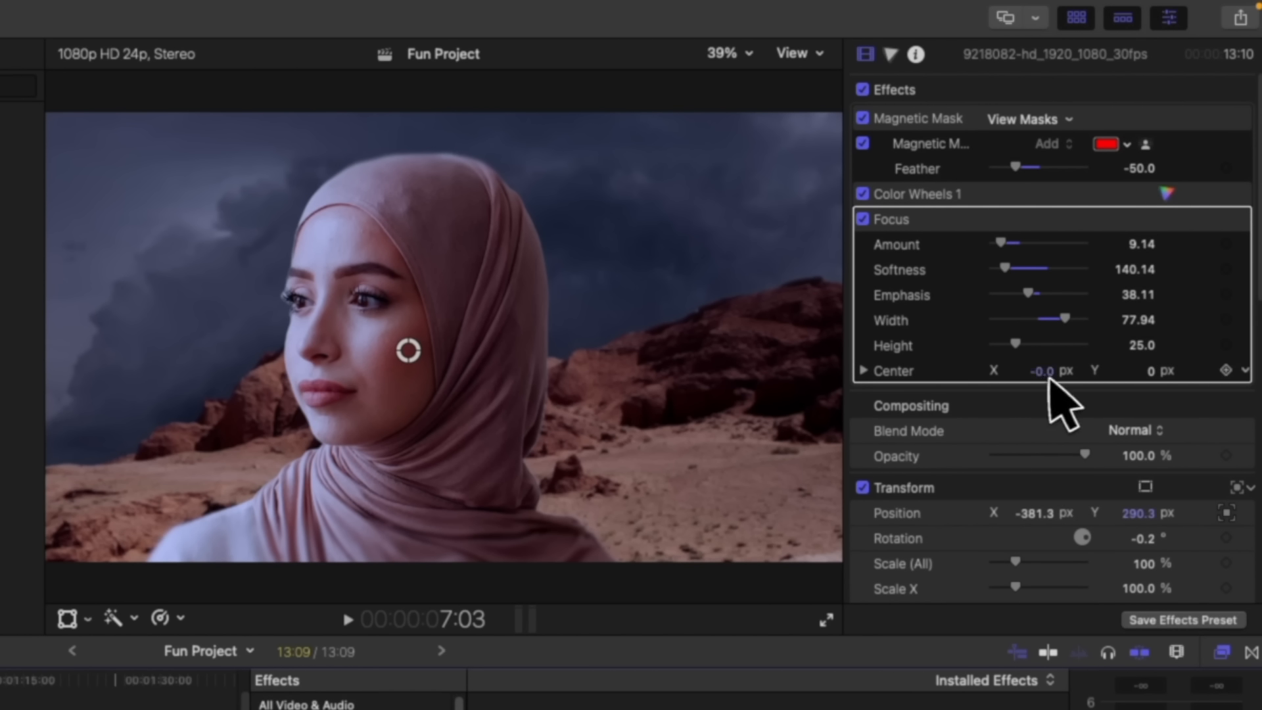
pyautogui.moveTo(1015, 344)
pyautogui.mouseDown()
pyautogui.moveTo(1054, 349)
pyautogui.moveTo(964, 356)
pyautogui.moveTo(1045, 350)
pyautogui.moveTo(1017, 350)
pyautogui.moveTo(1029, 350)
pyautogui.mouseUp()
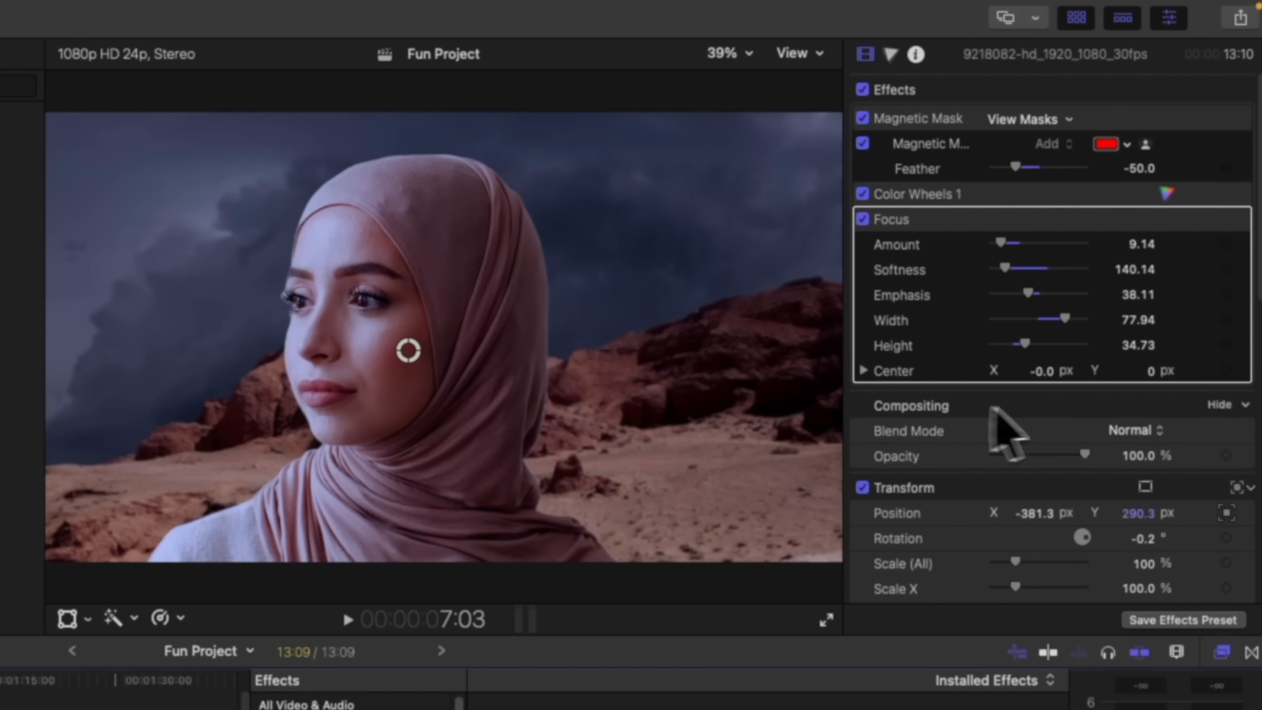
pyautogui.moveTo(415, 360); pyautogui.dragTo(368, 301)
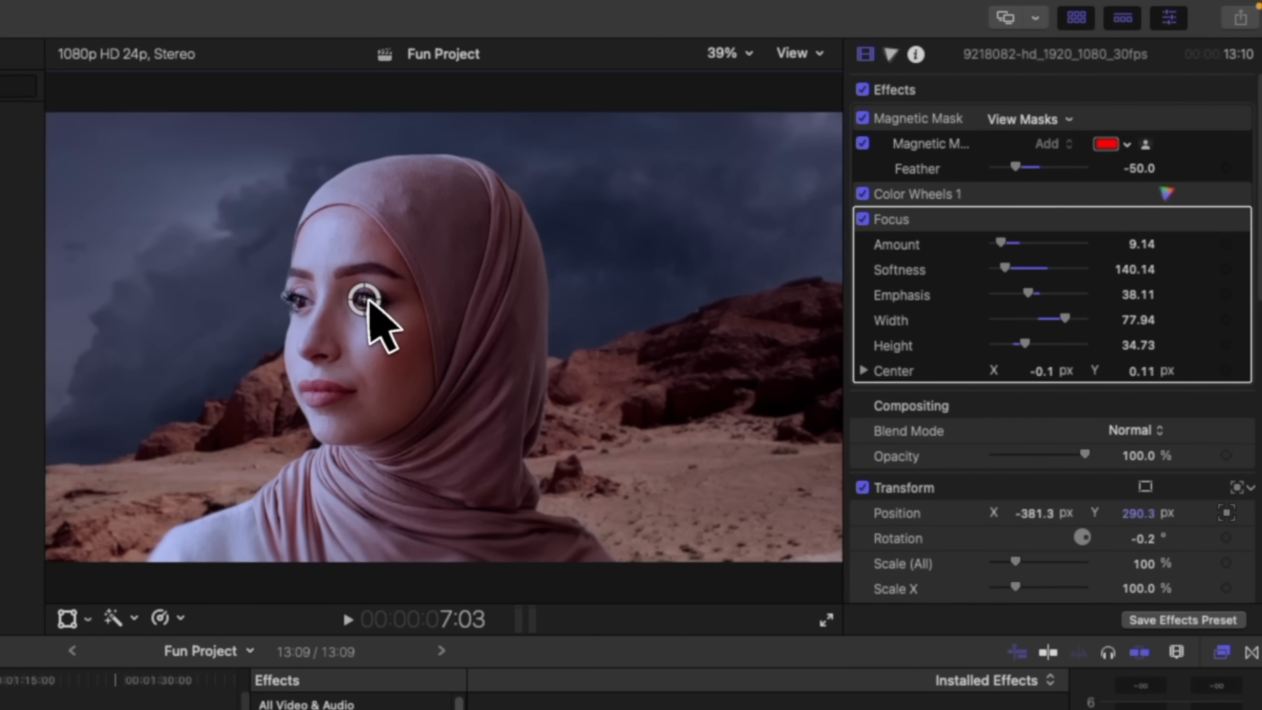